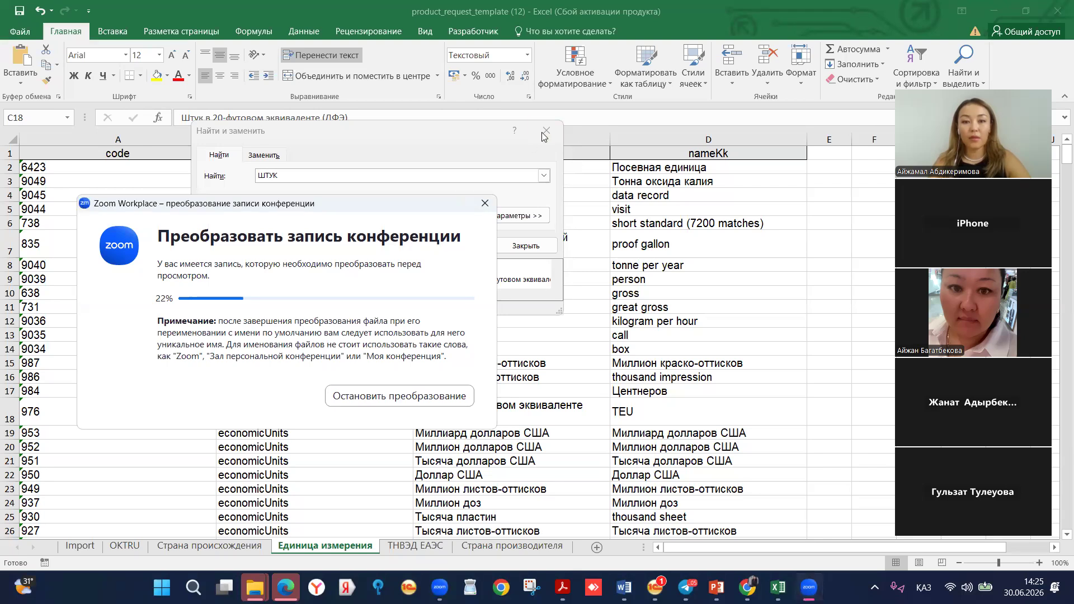
# Step: Find all cells containing "ШТУК" on the "Единица измерения" sheet
pyautogui.moveTo(435, 201); pyautogui.dragTo(823, 271)
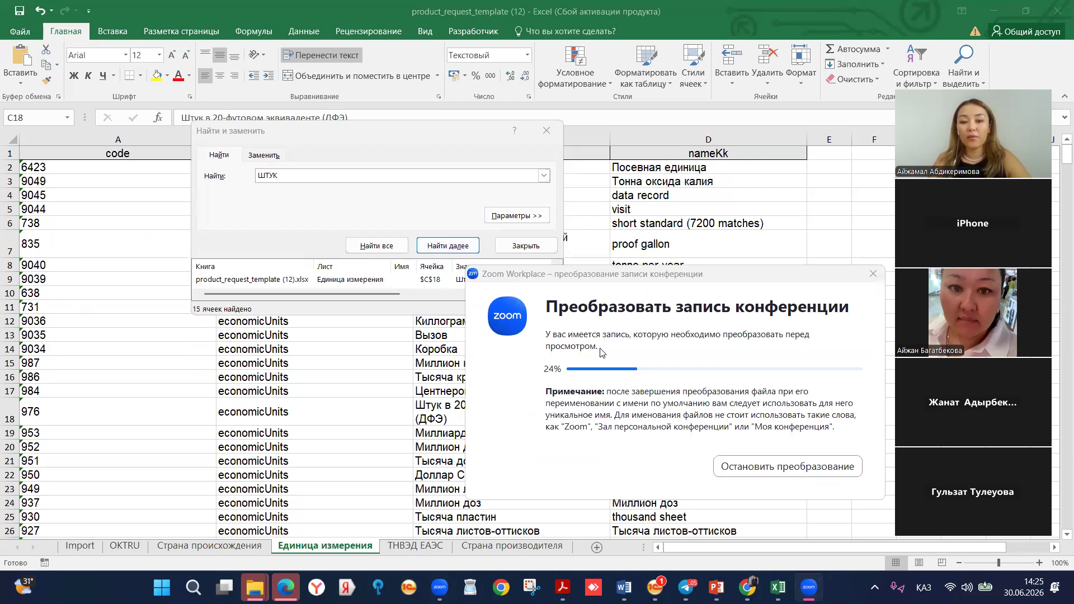
pyautogui.click(376, 388)
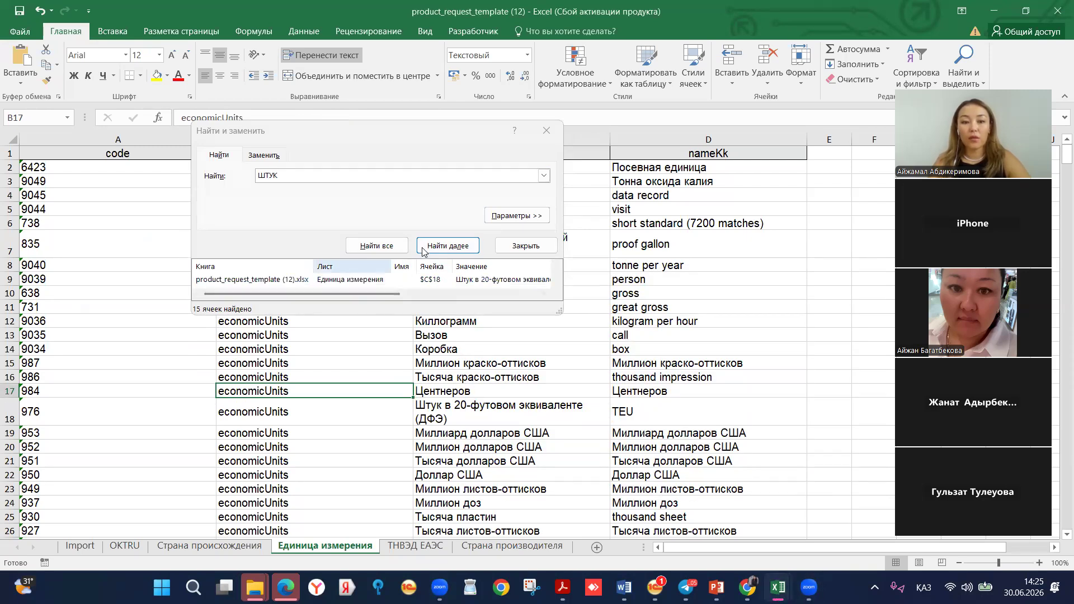
pyautogui.click(390, 249)
pyautogui.click(392, 249)
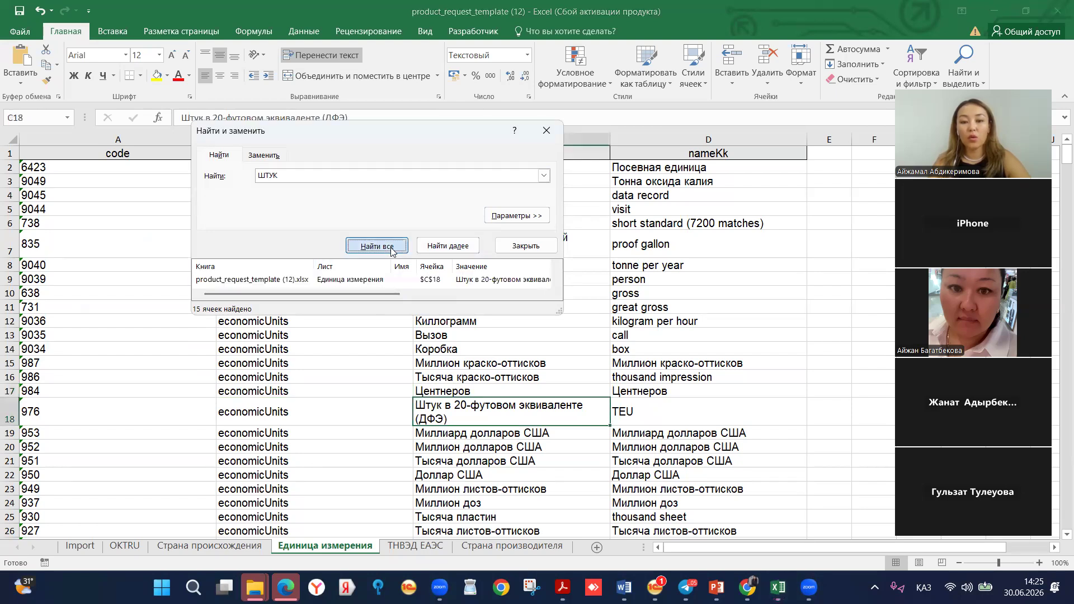
pyautogui.click(391, 249)
pyautogui.click(470, 480)
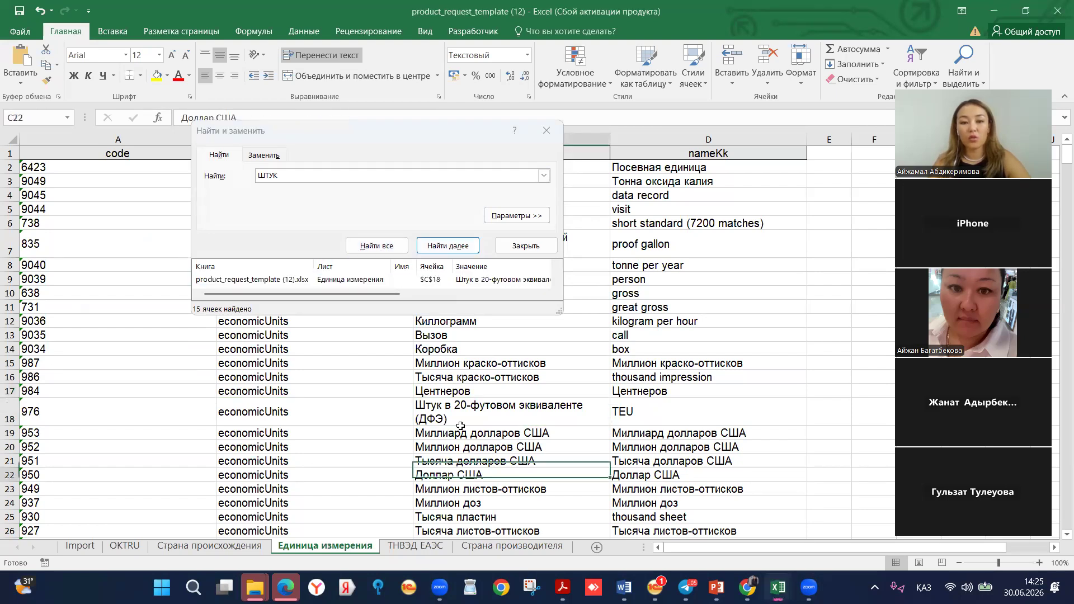
pyautogui.click(316, 176)
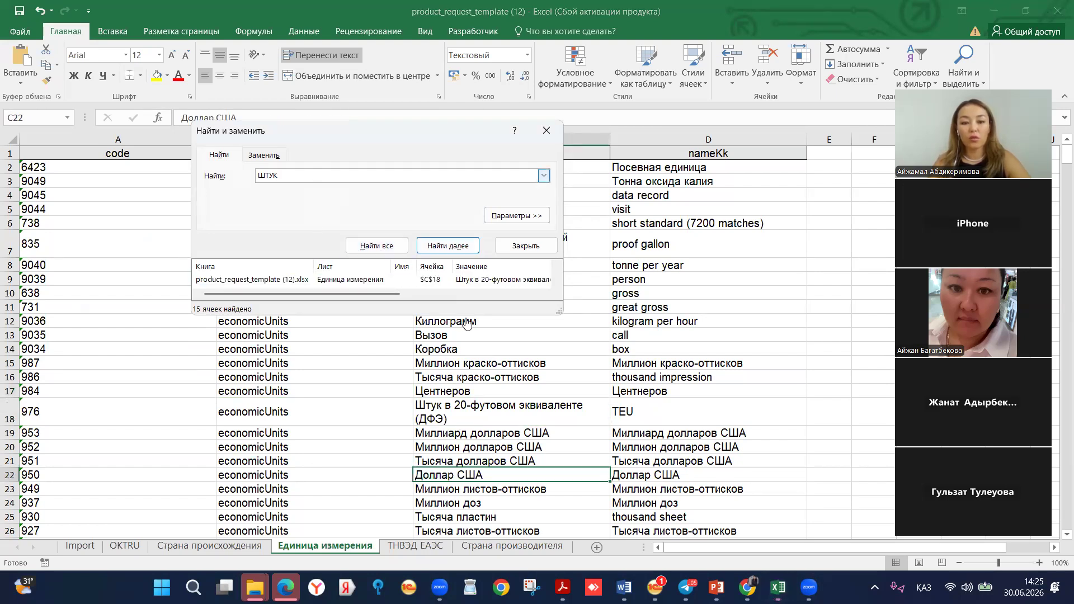
pyautogui.click(392, 248)
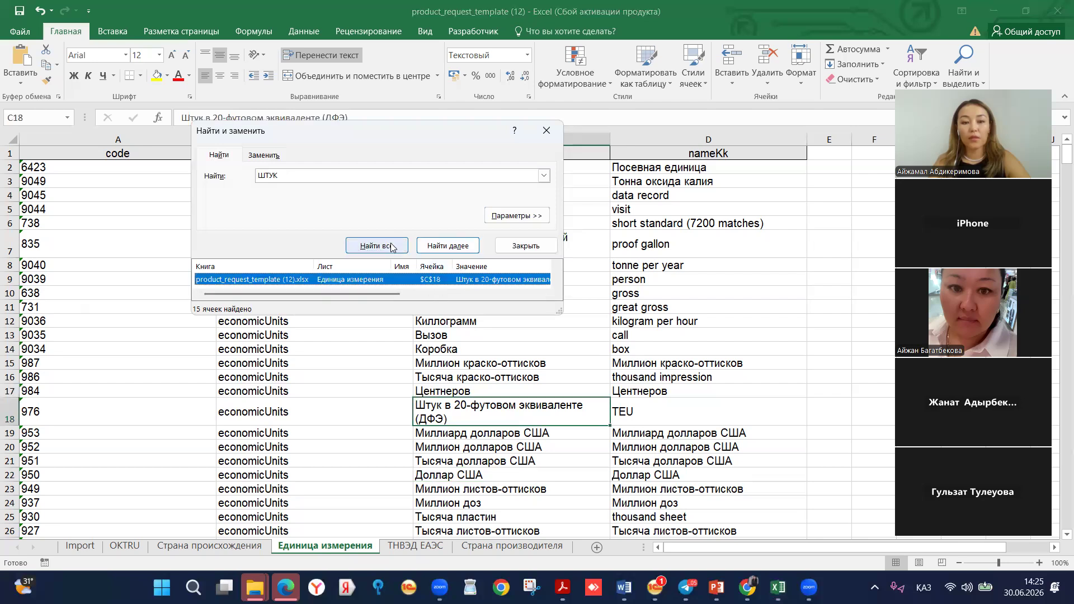
# Step: Change the search term to "ШТУКА" and go through the matches to the cell containing only "Штука"
pyautogui.click(307, 177)
pyautogui.write('А')
pyautogui.click(386, 245)
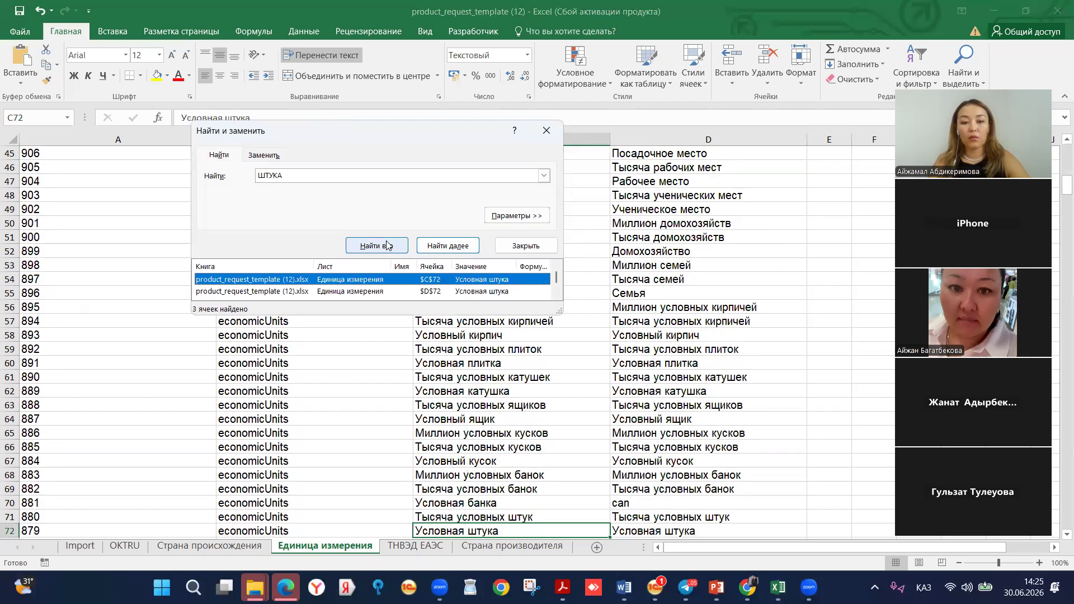
pyautogui.click(386, 246)
pyautogui.click(392, 248)
pyautogui.click(392, 249)
pyautogui.click(444, 249)
pyautogui.click(444, 249)
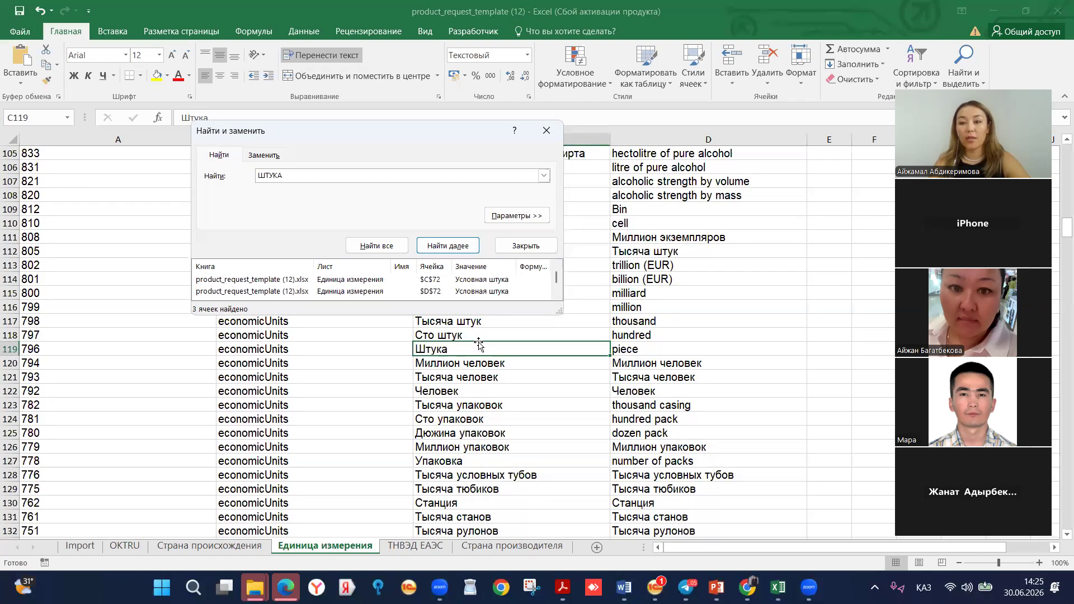
# Step: Copy the text "Штука" from cell C119 of the "Единица измерения" sheet
pyautogui.doubleClick(442, 348)
pyautogui.doubleClick(442, 348)
pyautogui.hotkey('ctrl', 'c')
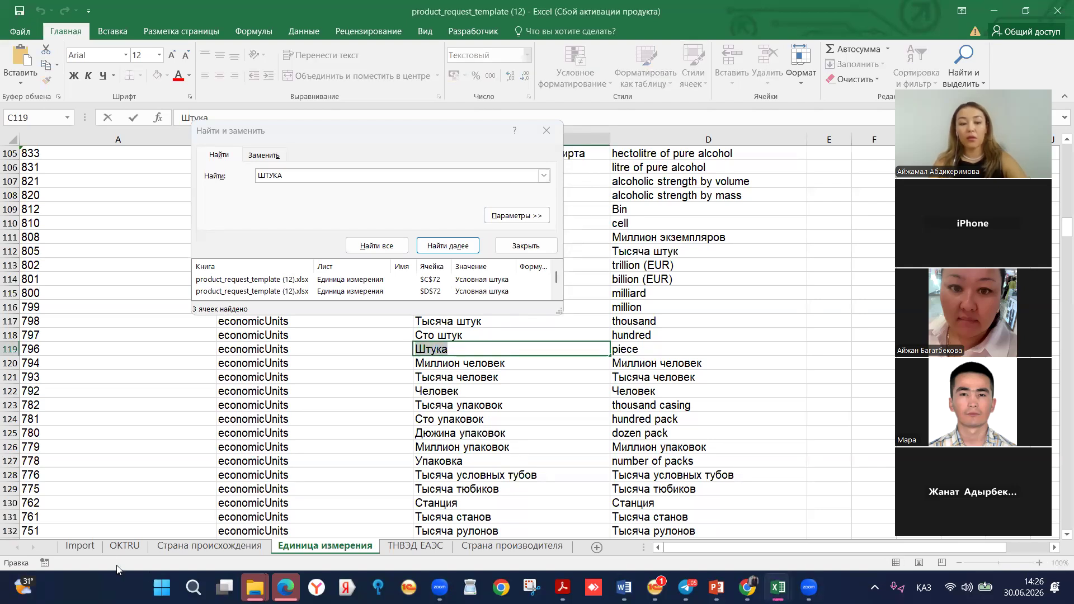
# Step: Paste "Штука" into the first measure_unit cell, L5, of the Import sheet and fill it down to row 84
pyautogui.click(81, 546)
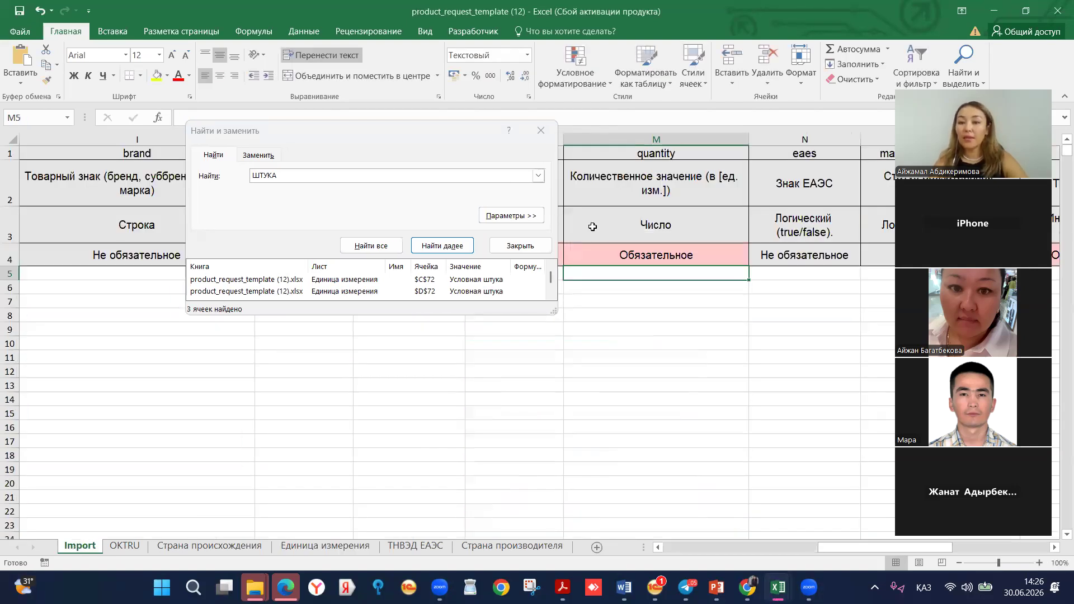
pyautogui.click(292, 230)
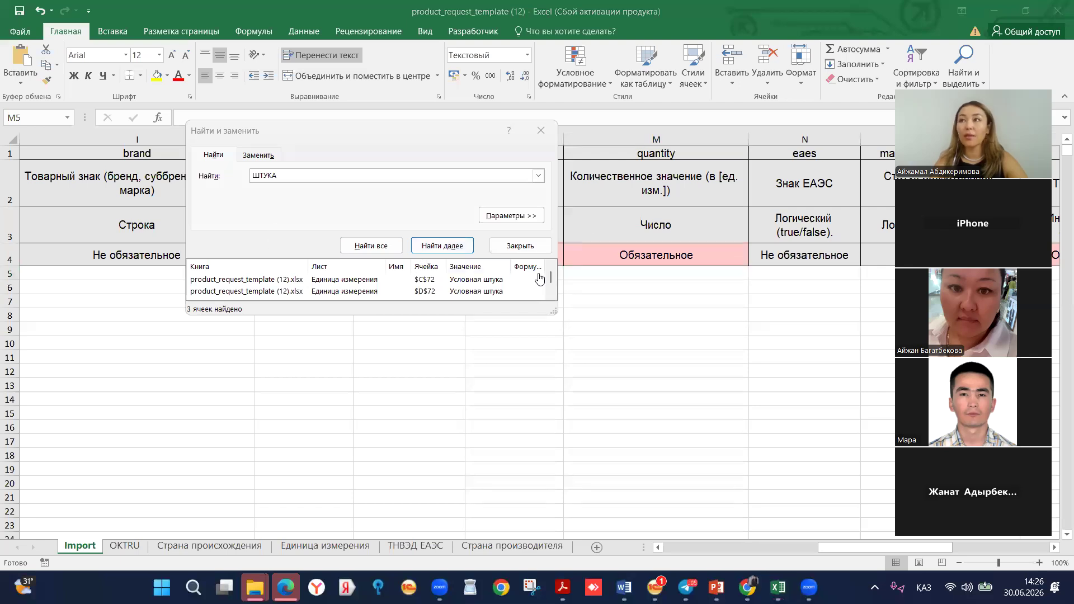
pyautogui.click(545, 133)
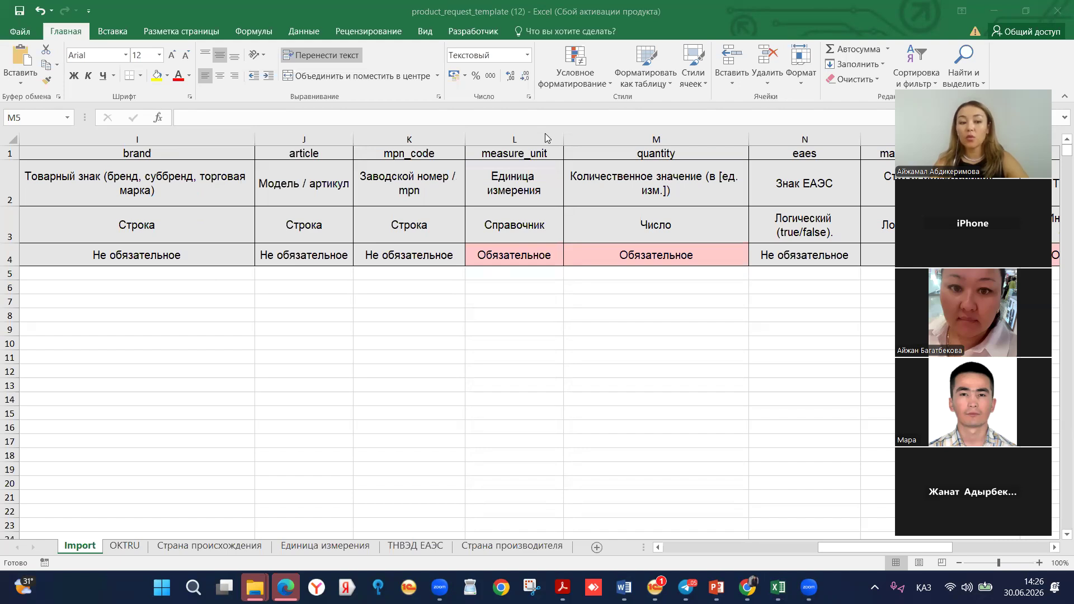
pyautogui.click(928, 91)
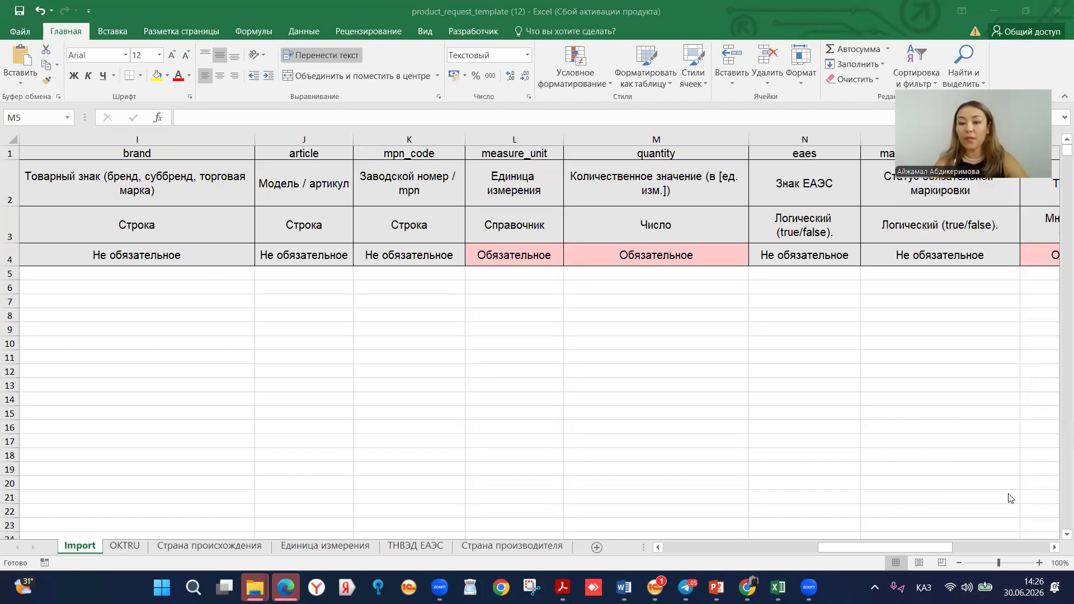
pyautogui.click(513, 274)
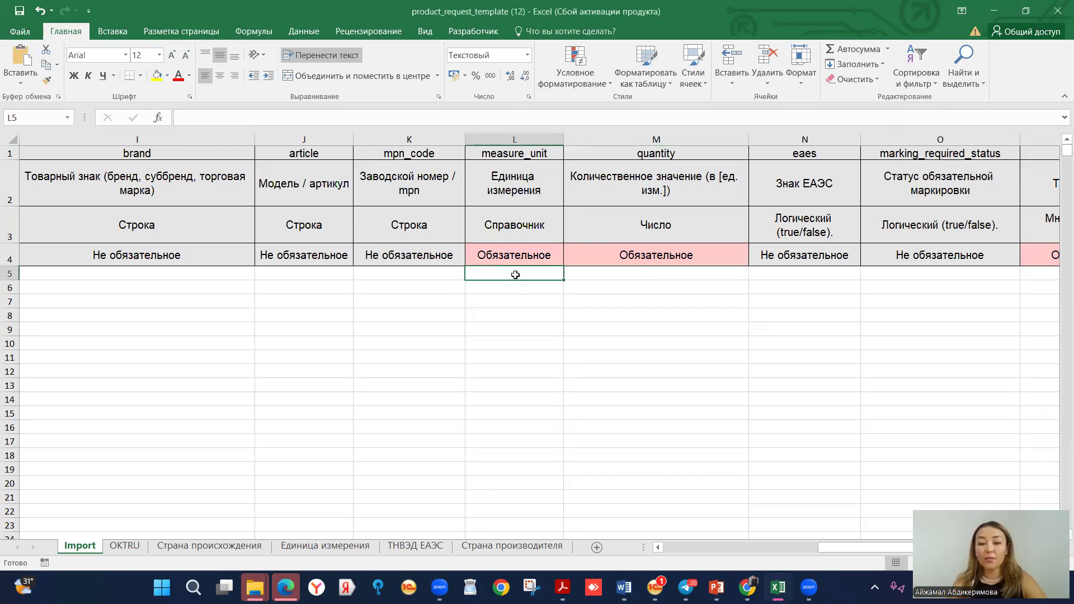
pyautogui.hotkey('ctrl', 'v')
pyautogui.moveTo(563, 280); pyautogui.dragTo(563, 520)
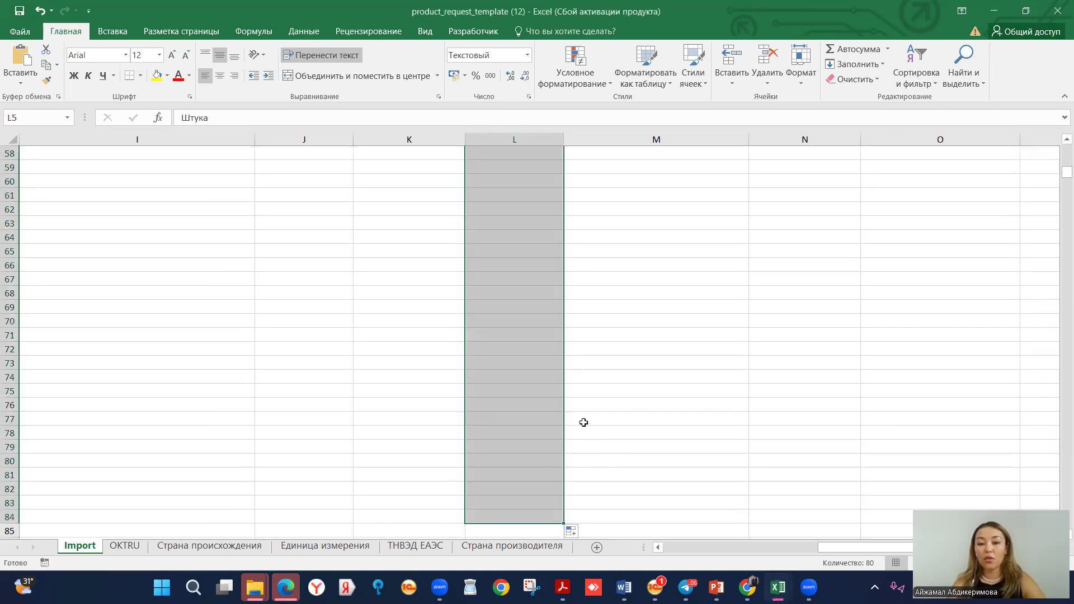
# Step: Enter 1 in the first quantity cell, M5, and fill the column down to row 22
pyautogui.scroll(16, 705, 347)
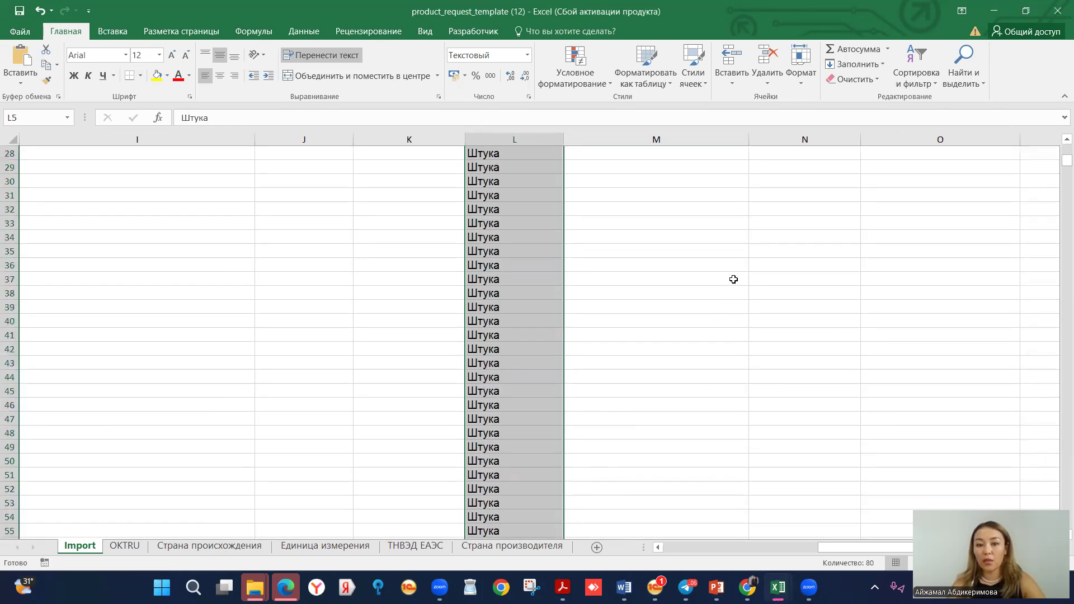
pyautogui.scroll(3, 716, 263)
pyautogui.click(664, 273)
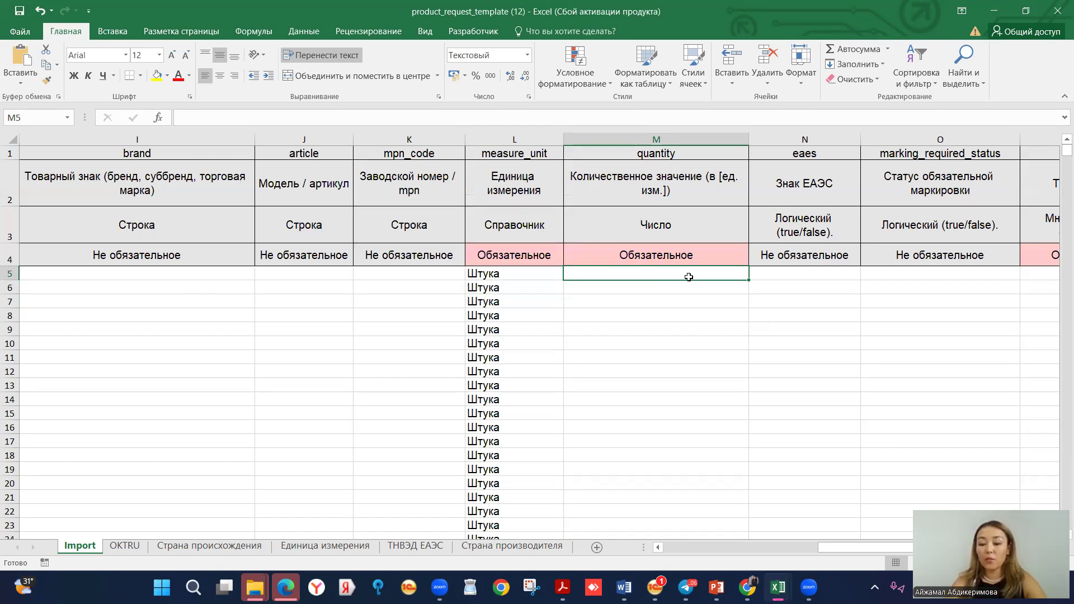
pyautogui.write('1')
pyautogui.press('Return')
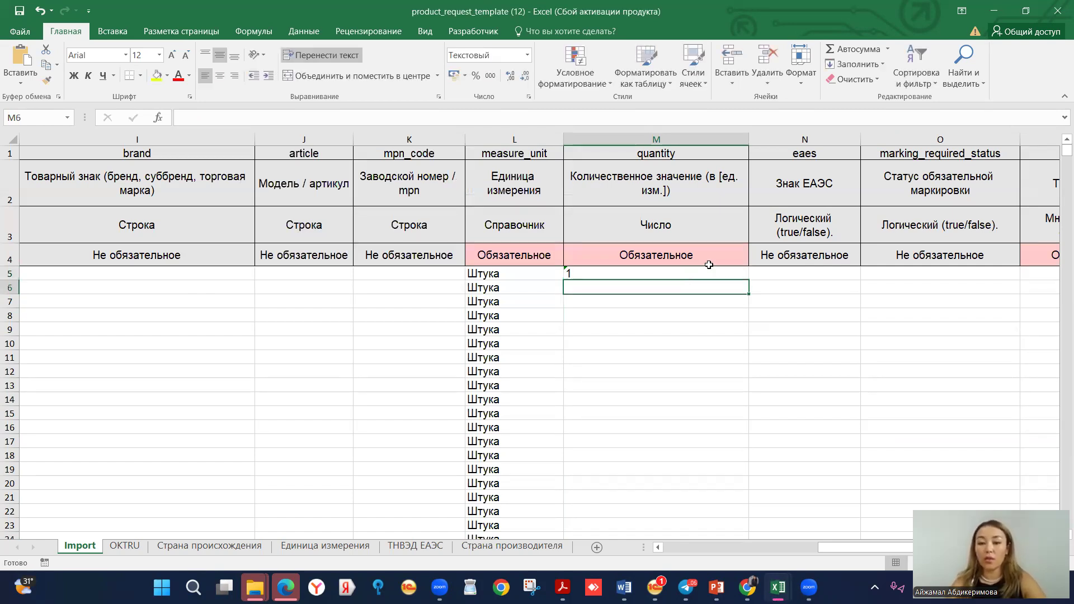
pyautogui.click(722, 273)
pyautogui.moveTo(752, 277); pyautogui.dragTo(754, 518)
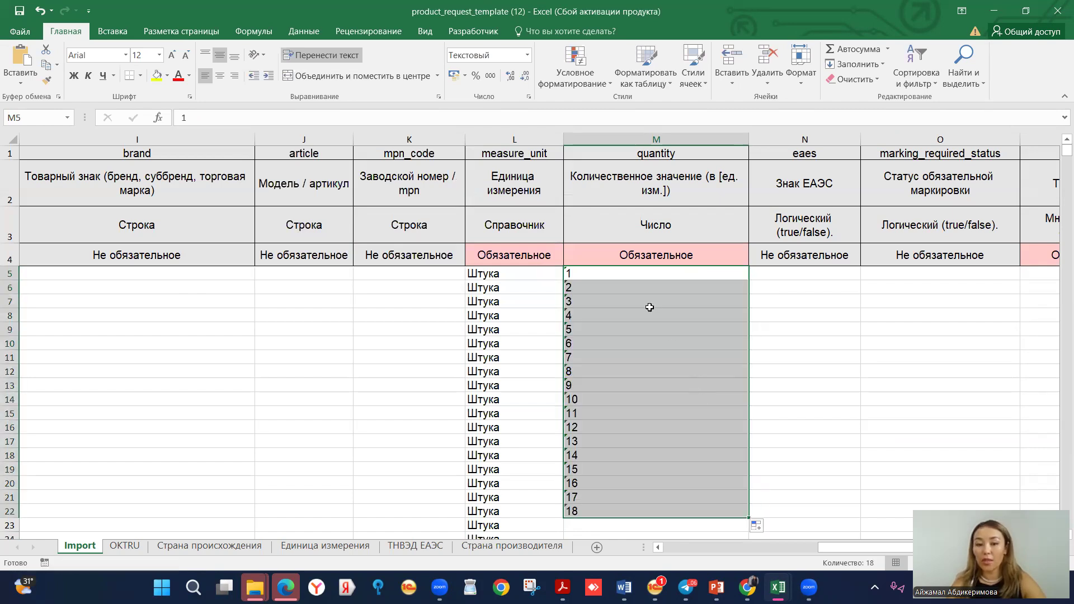
# Step: Set quantity cell M6 to 1 and refill the quantity column with 1 in every row from row 5 down
pyautogui.click(649, 287)
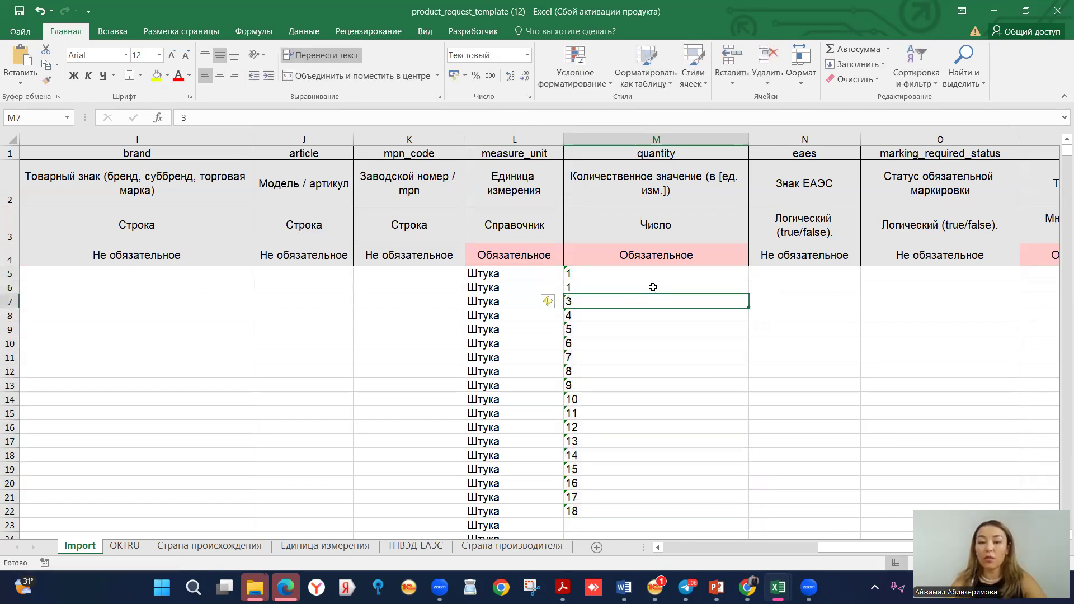
pyautogui.click(703, 273)
pyautogui.moveTo(748, 280); pyautogui.dragTo(721, 509)
pyautogui.click(693, 224)
pyautogui.scroll(2, 694, 225)
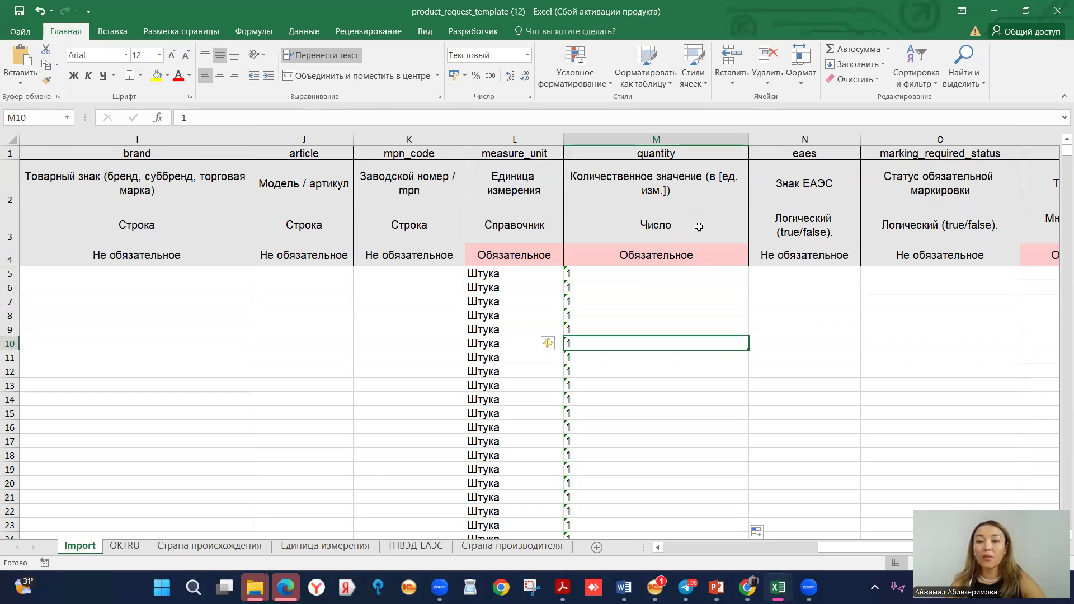
# Step: Review the remaining template columns from eaes to "Количество в упаковке", including the mandatory tnved and manufacturer name fields
pyautogui.click(765, 274)
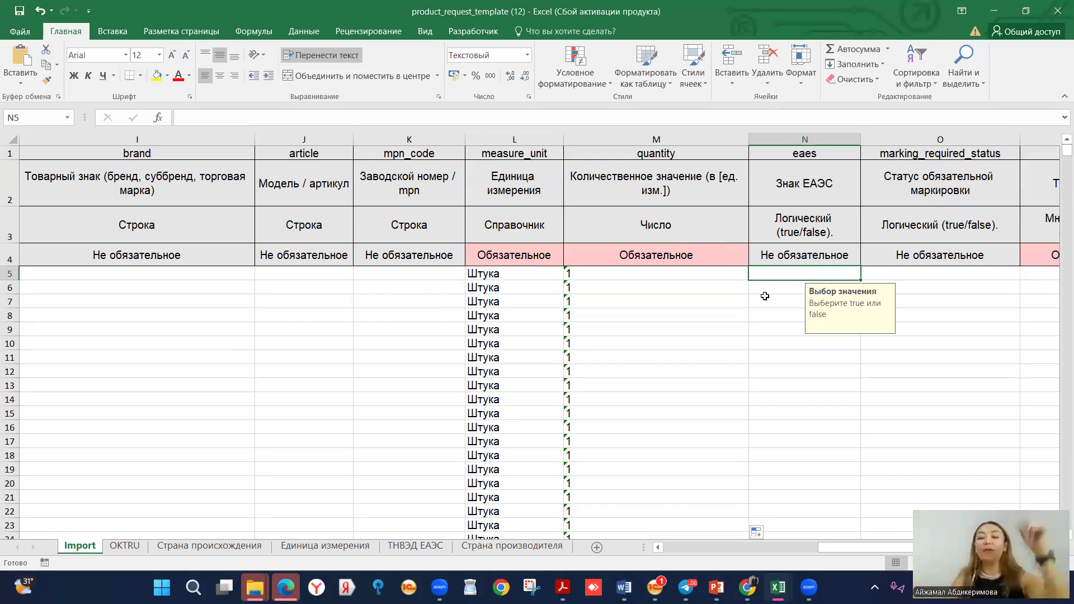
pyautogui.click(712, 317)
pyautogui.press('Right')
pyautogui.press('Right')
pyautogui.press('Right')
pyautogui.press('Right')
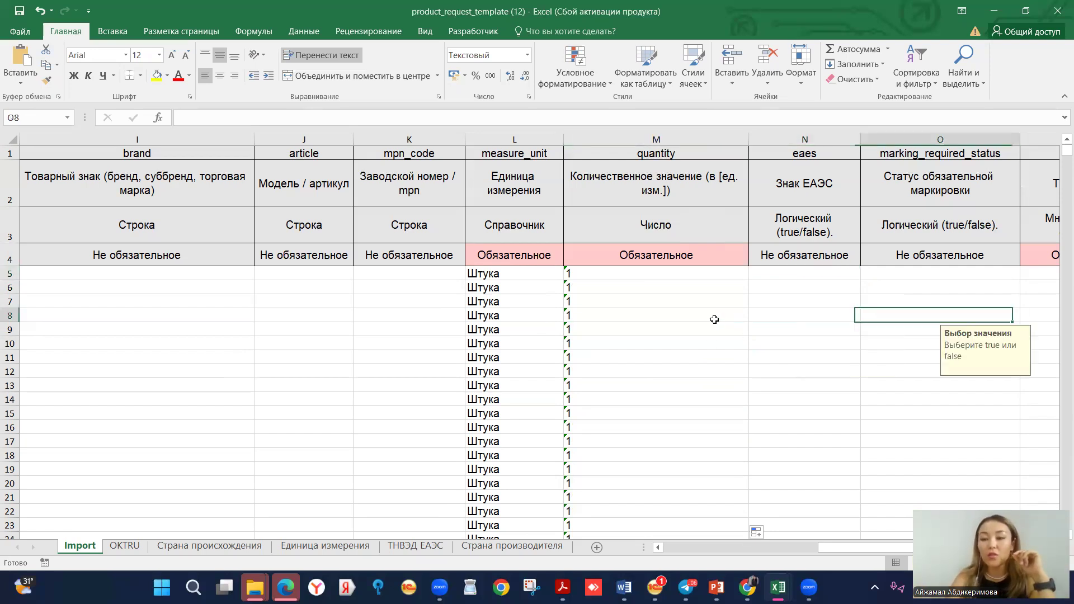
pyautogui.press('Right')
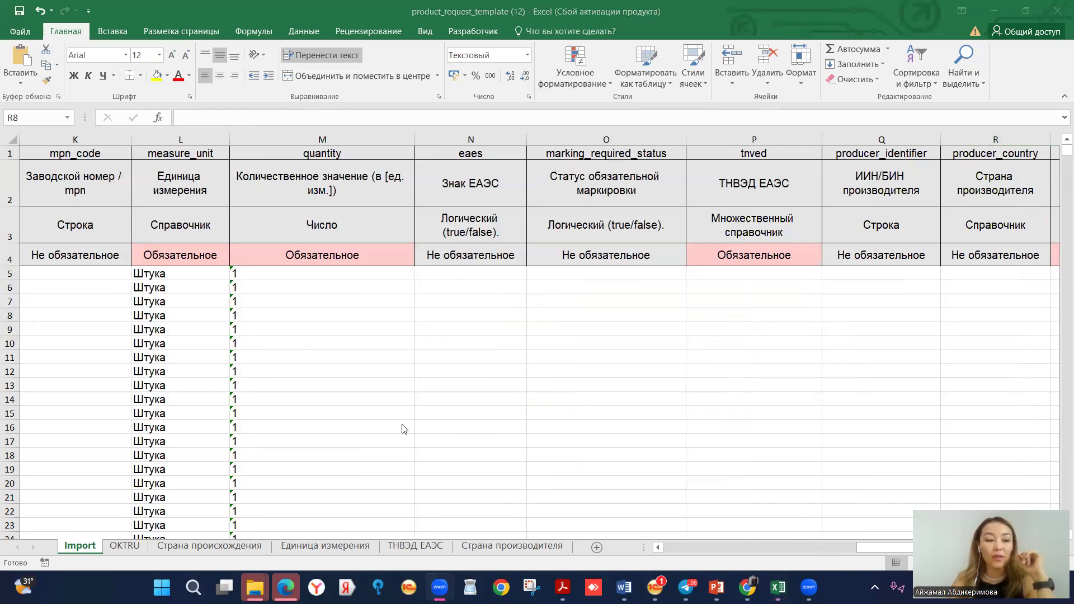
pyautogui.click(771, 291)
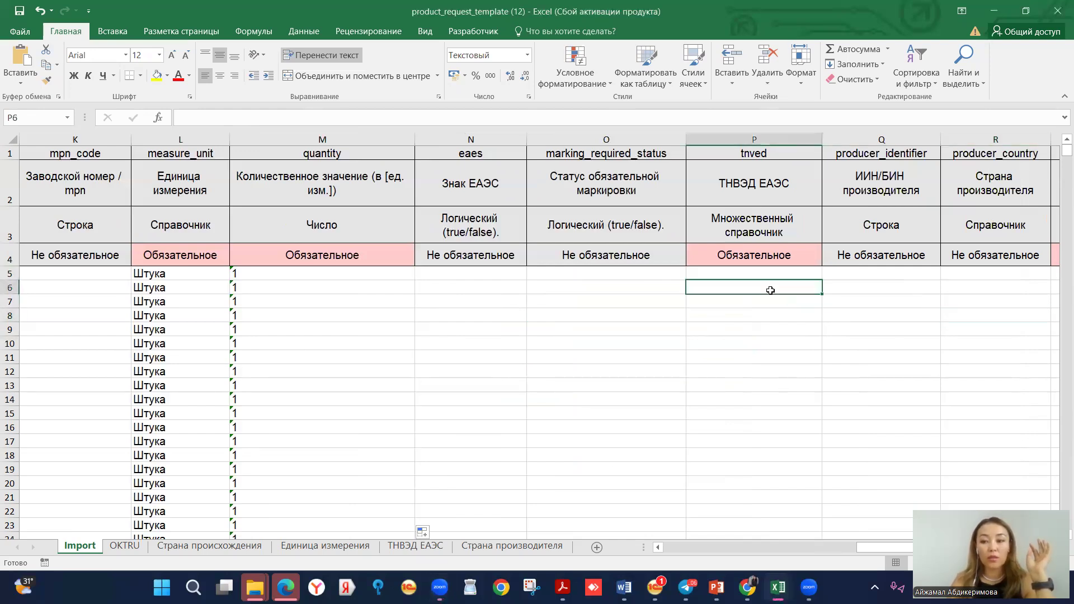
pyautogui.press('Right')
pyautogui.press('Right')
pyautogui.press('Right')
pyautogui.press('Right')
pyautogui.press('Right')
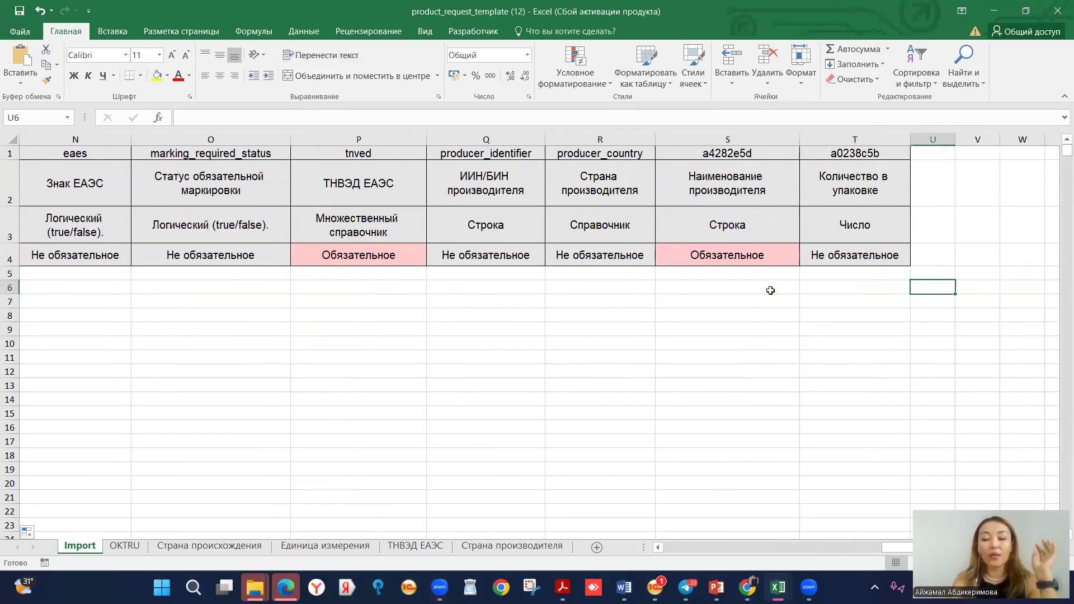
pyautogui.click(770, 290)
pyautogui.click(752, 275)
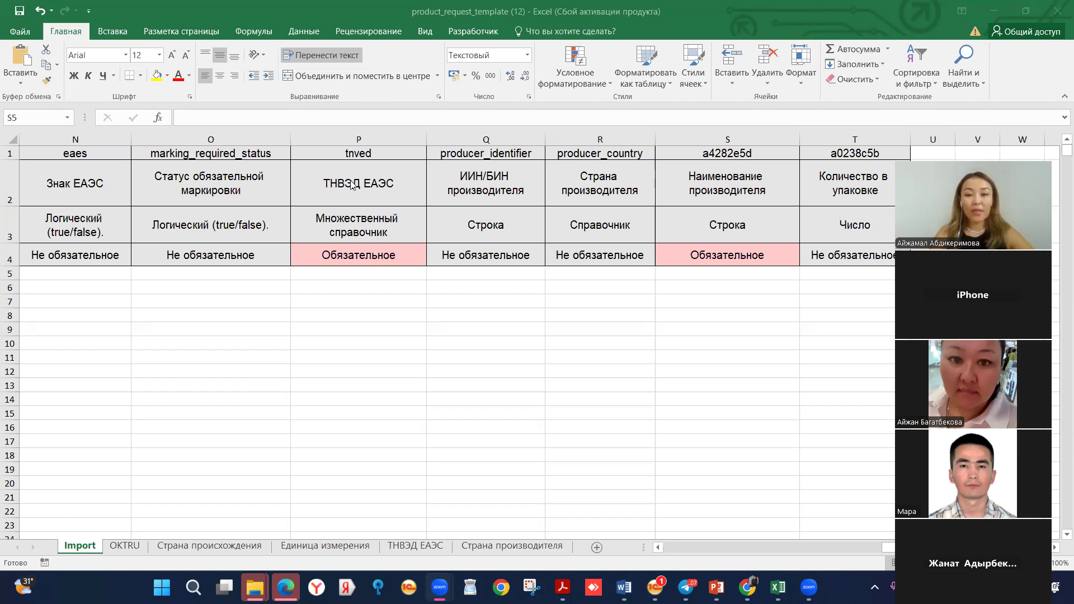
pyautogui.click(386, 274)
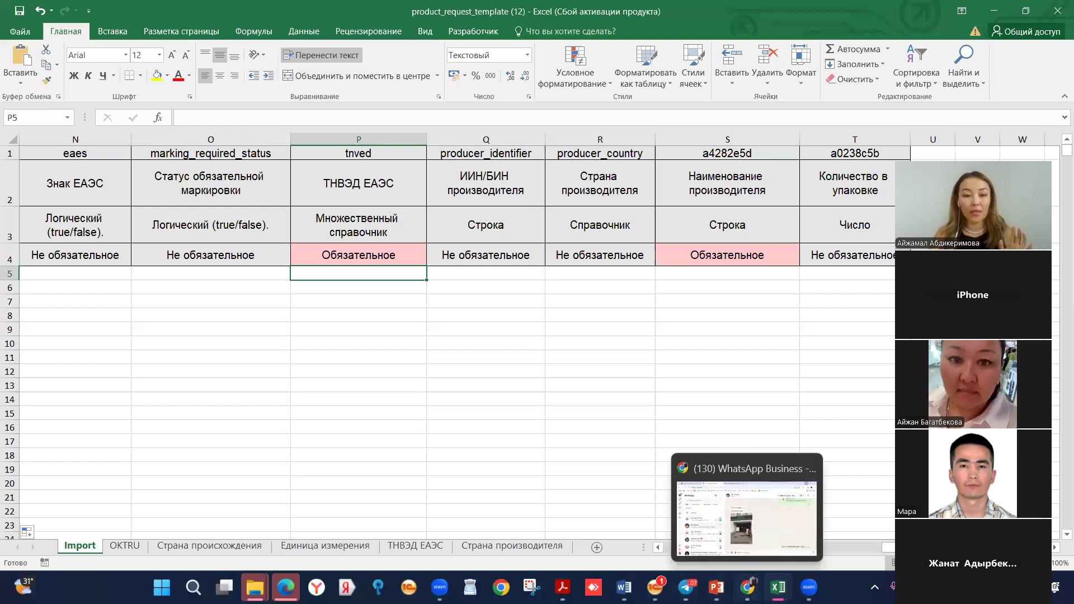
# Step: Switch to the National Catalog site in Chrome and open the GR 245-22-AL50 convector grille from the personal products list
pyautogui.click(747, 520)
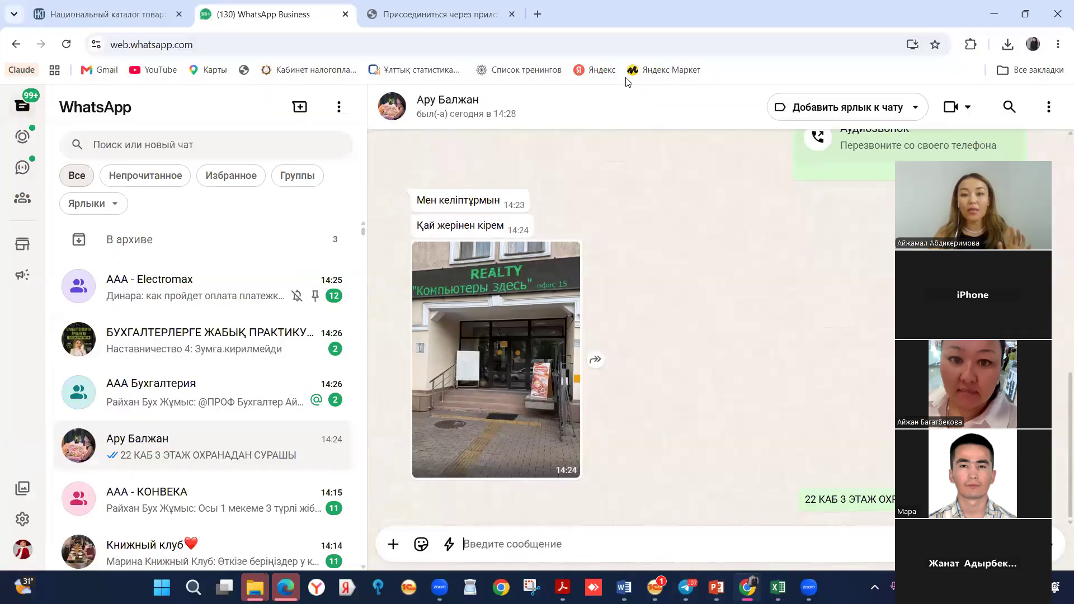
pyautogui.click(139, 13)
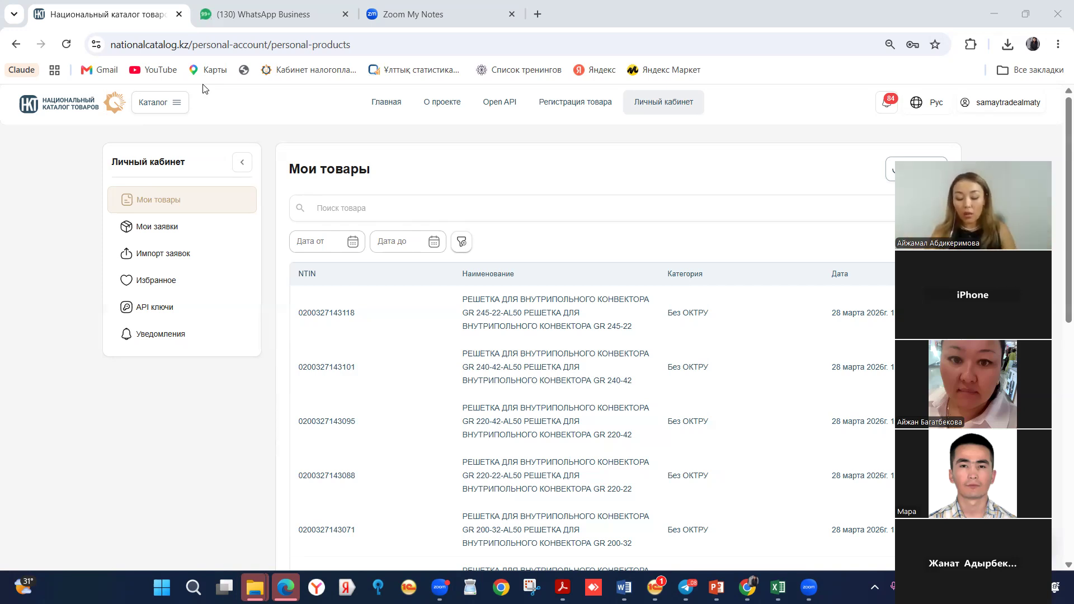
pyautogui.click(560, 319)
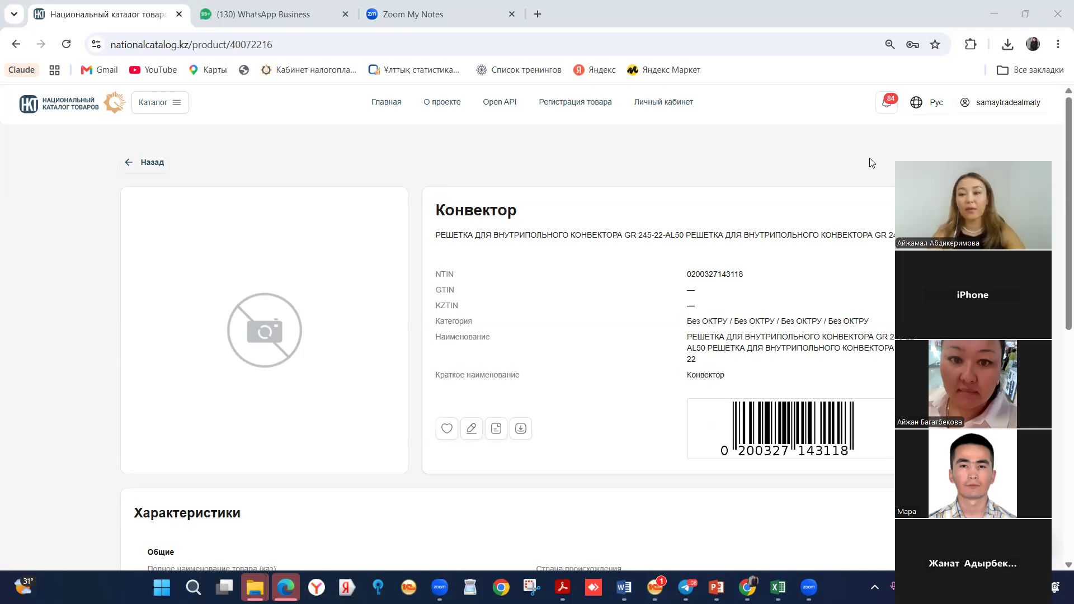
# Step: Sign out of the current National Catalog account and open the login page
pyautogui.click(1006, 106)
pyautogui.click(1004, 169)
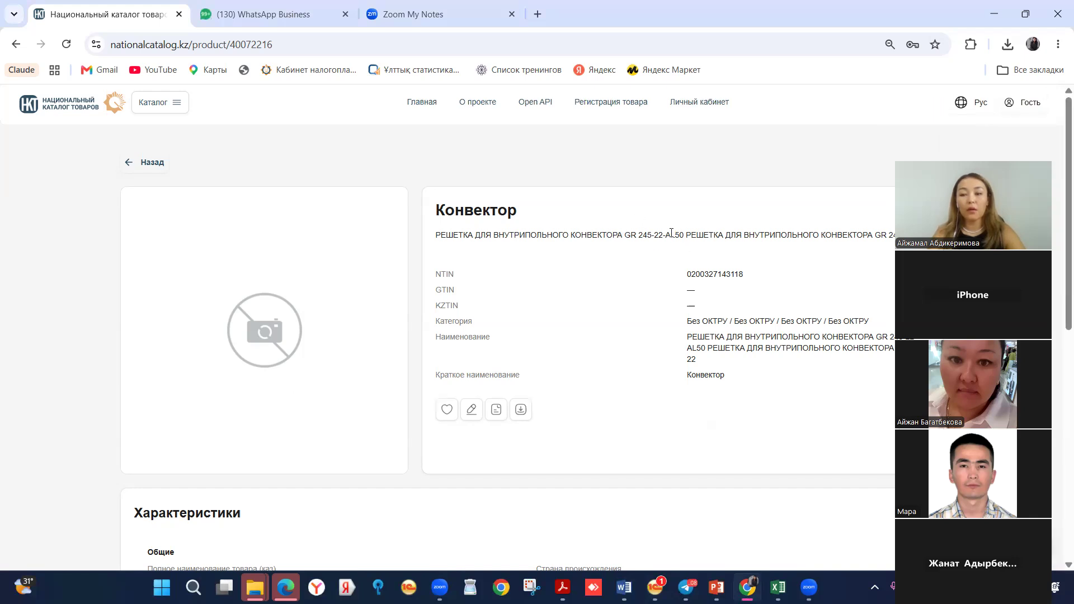
pyautogui.click(1022, 103)
pyautogui.click(985, 136)
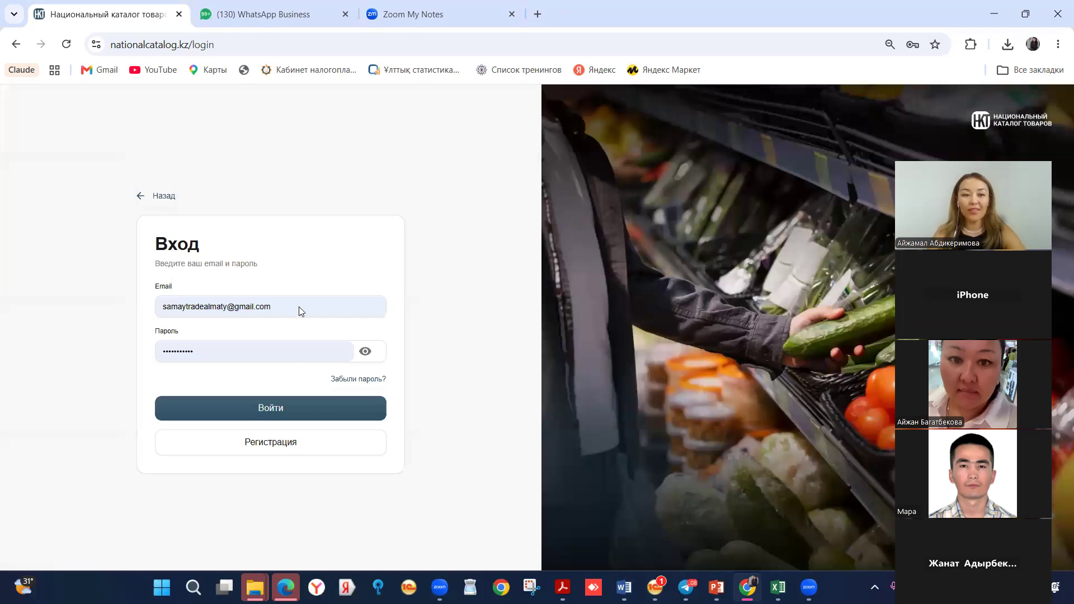
# Step: Try to sign in to the National Catalog with the other account's email and password, reveal the password and close the tab
pyautogui.moveTo(299, 306); pyautogui.dragTo(108, 321)
pyautogui.hotkey('ctrl', 'v')
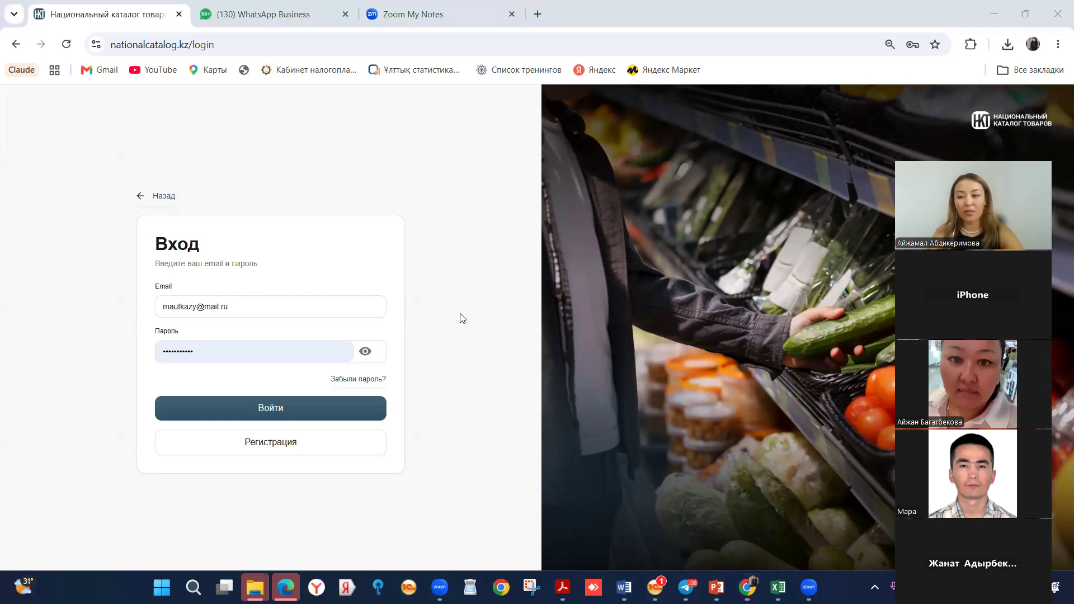
pyautogui.moveTo(279, 356); pyautogui.dragTo(130, 352)
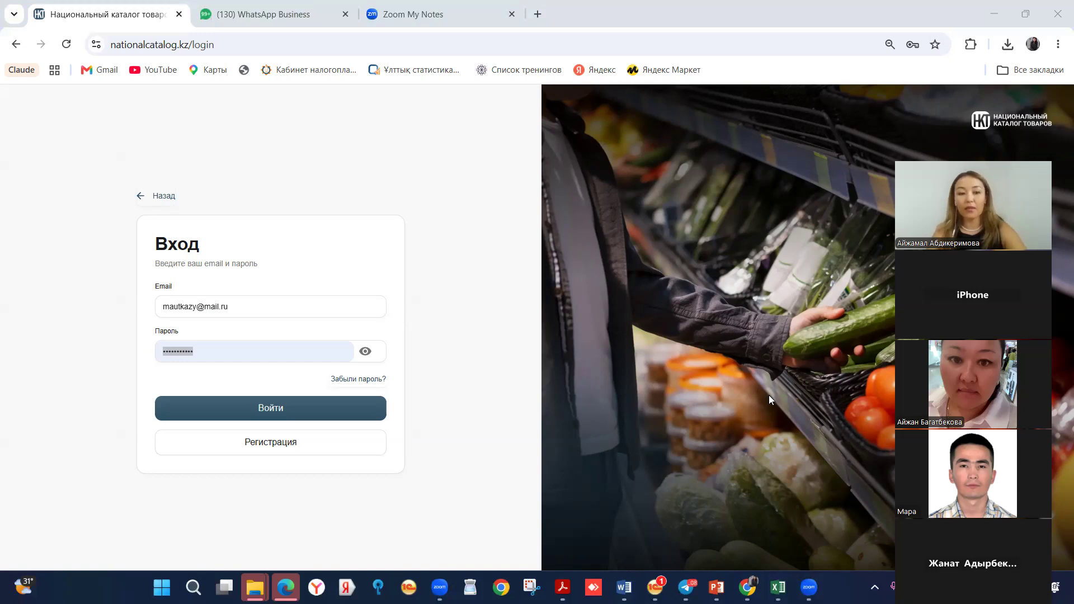
pyautogui.moveTo(253, 347); pyautogui.dragTo(96, 335)
pyautogui.hotkey('ctrl', 'v')
pyautogui.click(295, 408)
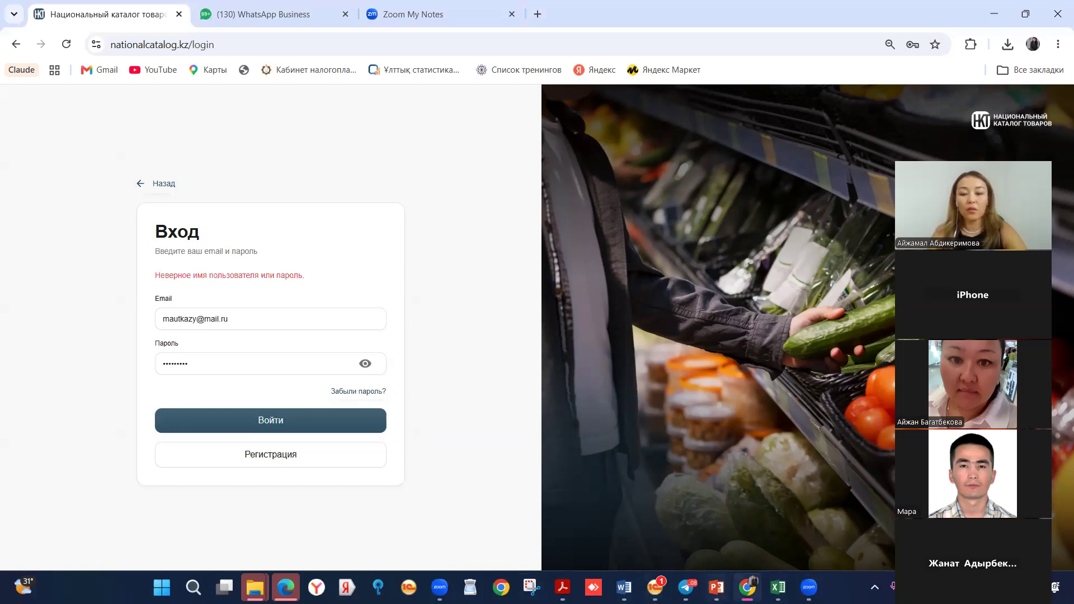
pyautogui.click(367, 365)
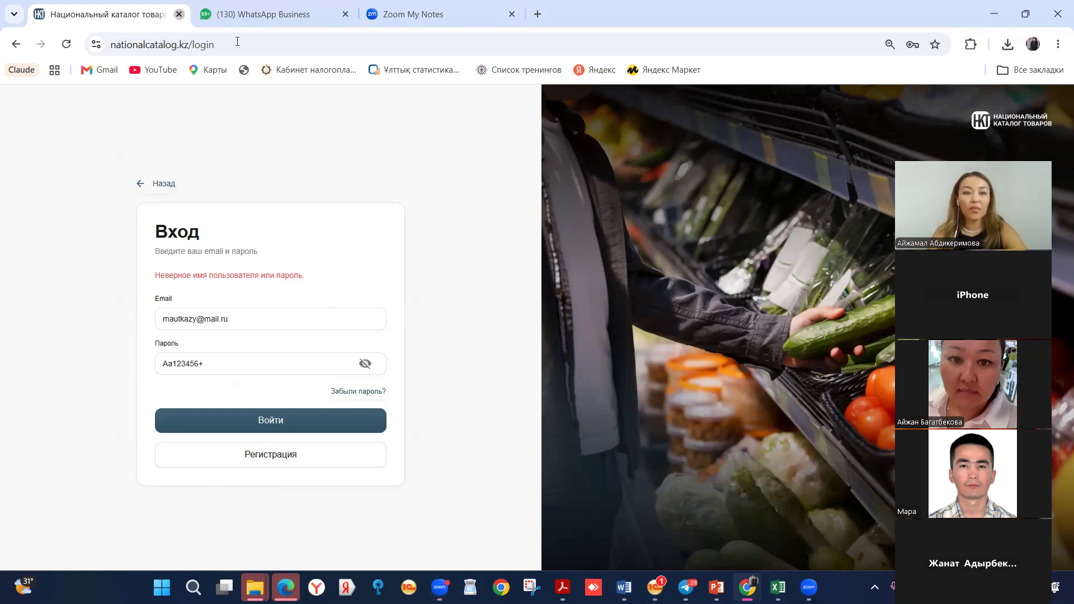
pyautogui.click(179, 14)
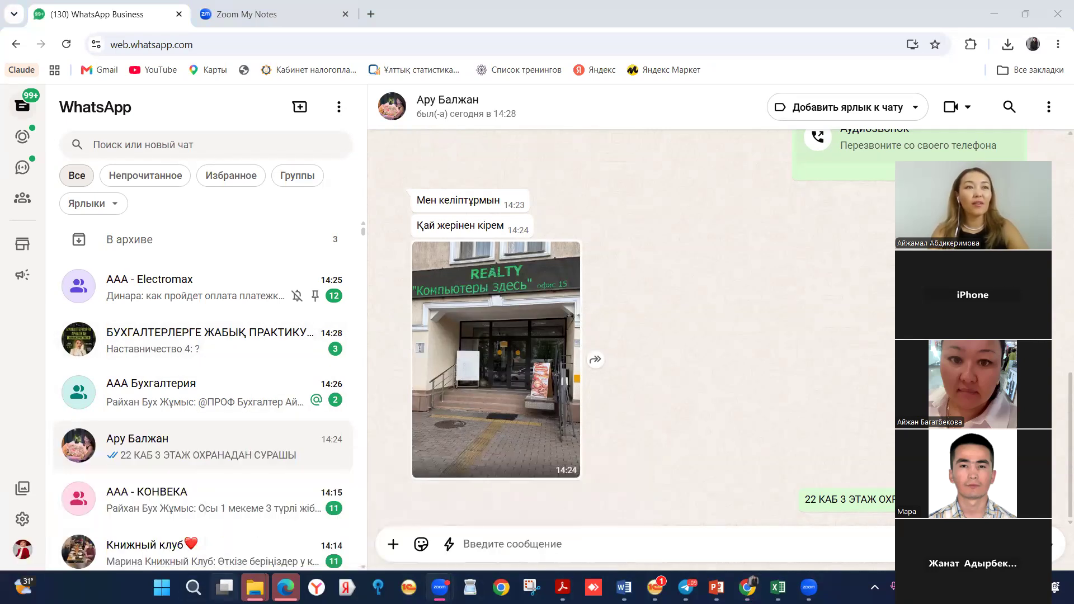
# Step: Switch to Microsoft Edge and dismiss the cookie notice on the Zoom products page
pyautogui.moveTo(216, 587)
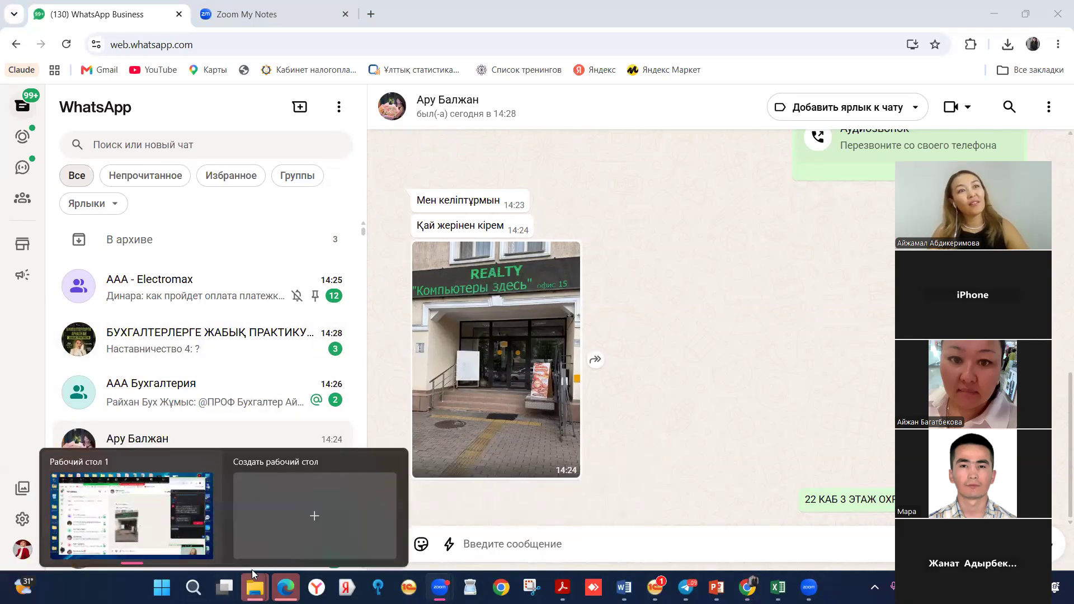
pyautogui.moveTo(255, 587)
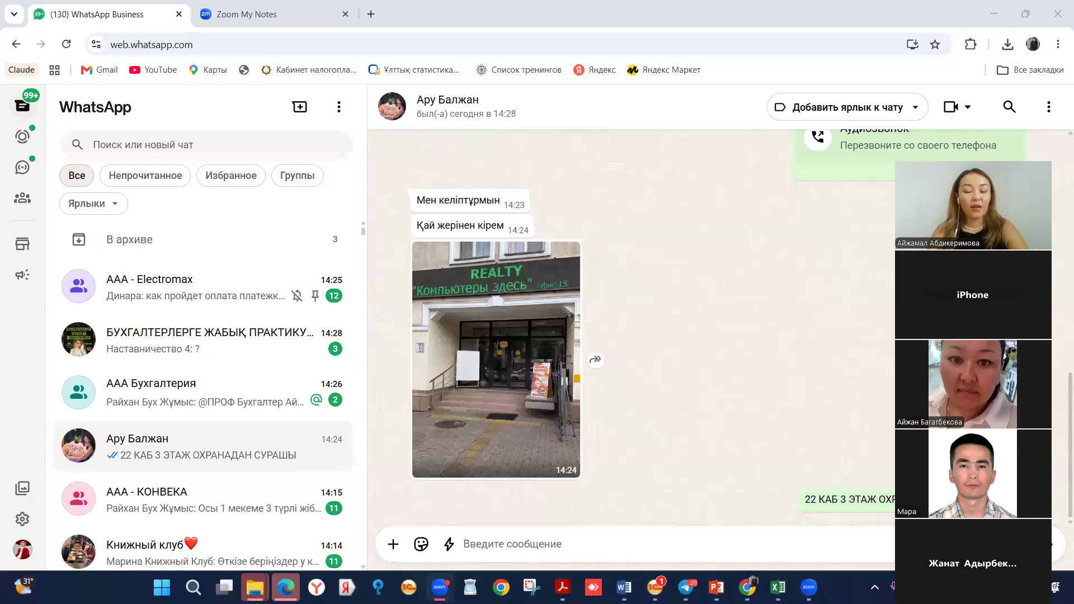
pyautogui.click(286, 587)
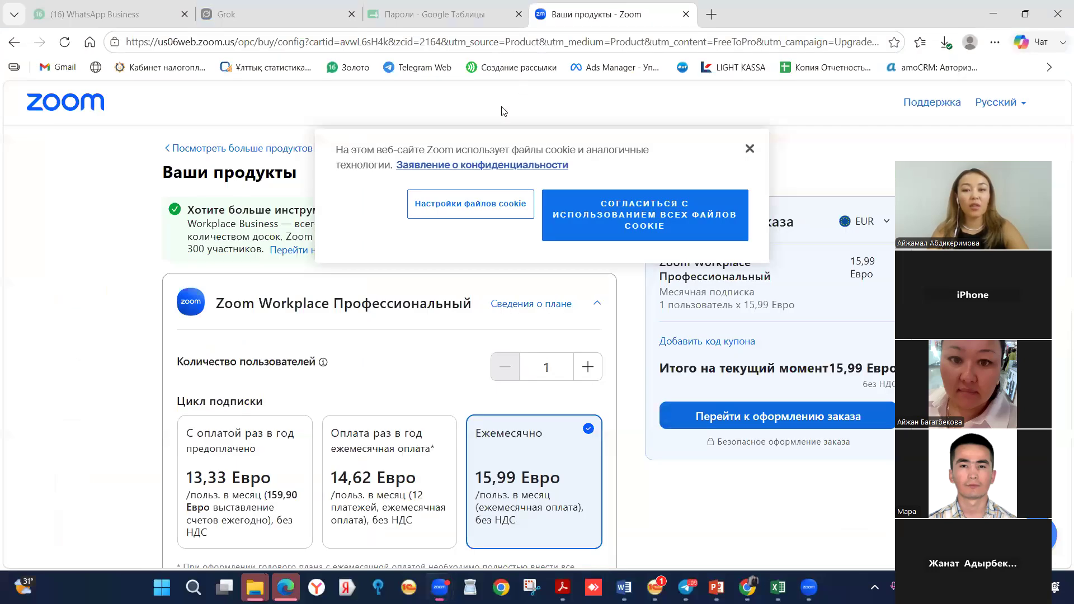
pyautogui.click(750, 149)
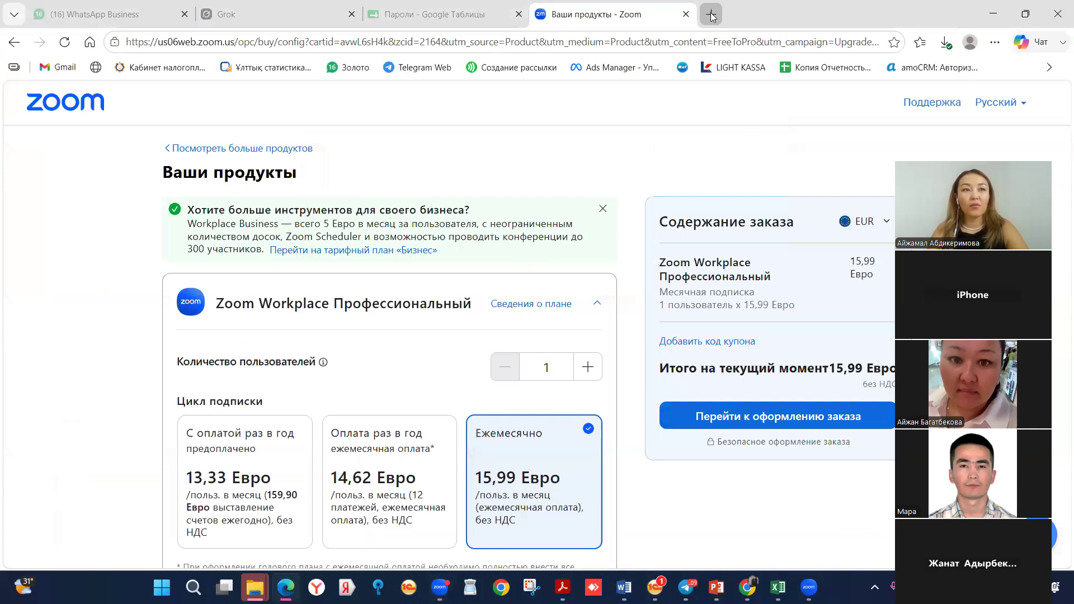
# Step: Search the web for "нкт каталог" in a new tab and open the nationalcatalog.kz result
pyautogui.hotkey('ctrl', 't')
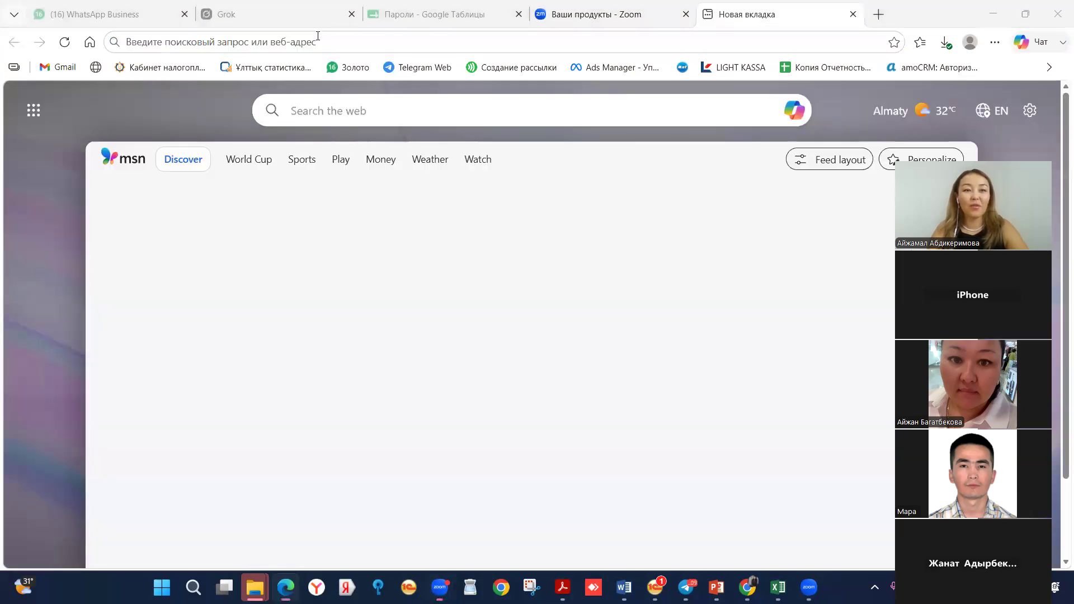
pyautogui.click(323, 48)
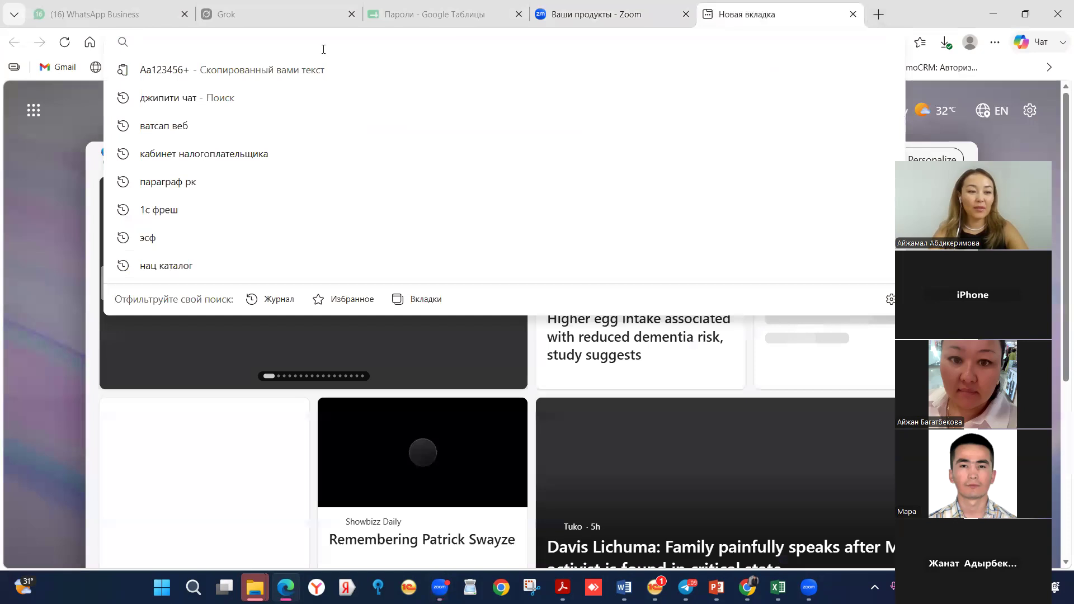
pyautogui.write('нац')
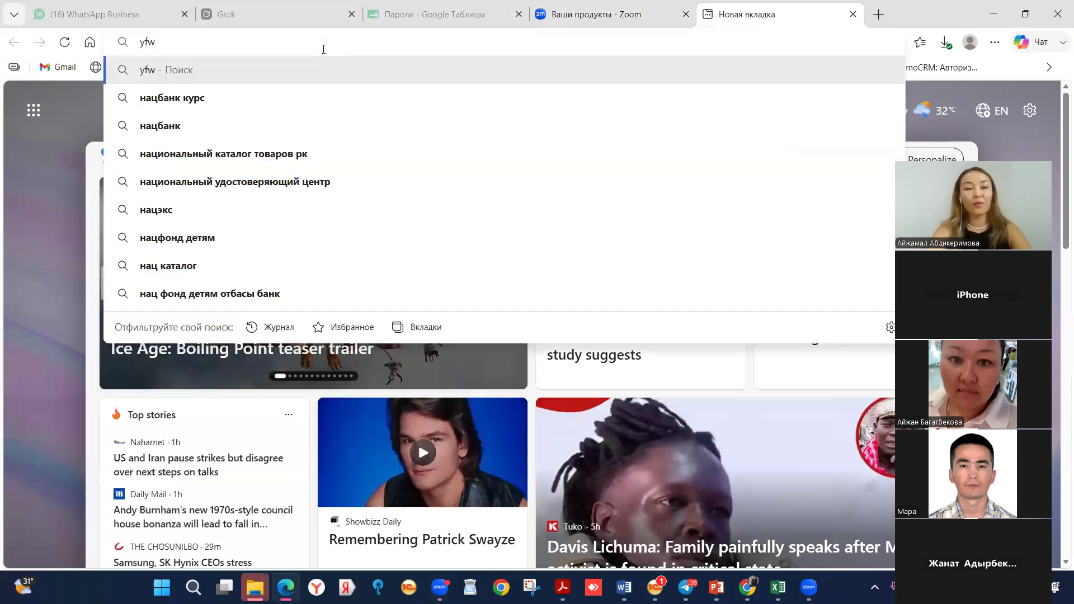
pyautogui.press('Escape')
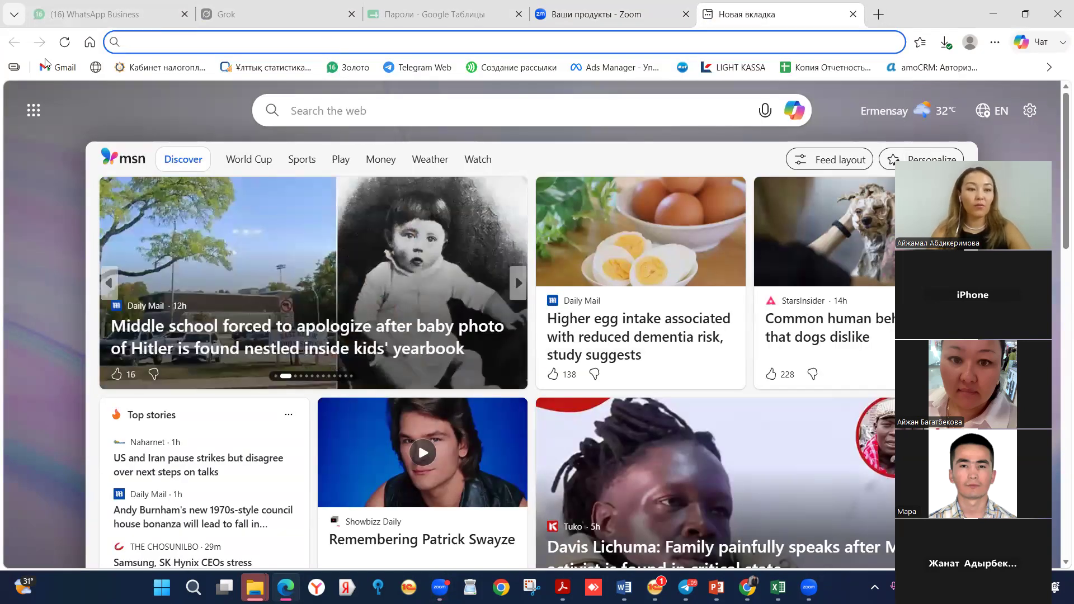
pyautogui.click(181, 41)
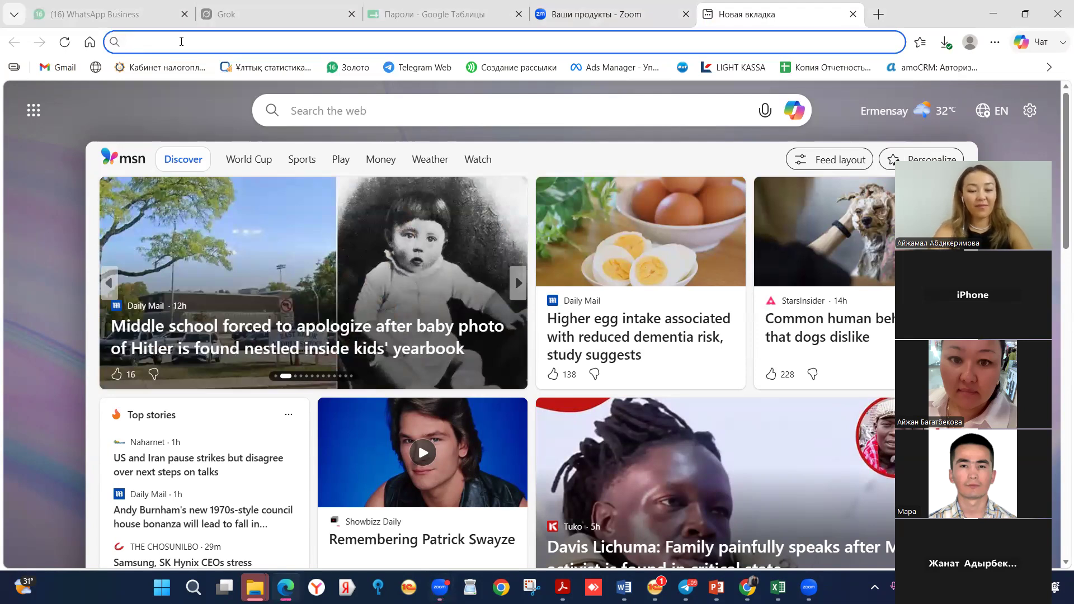
pyautogui.write('нкт')
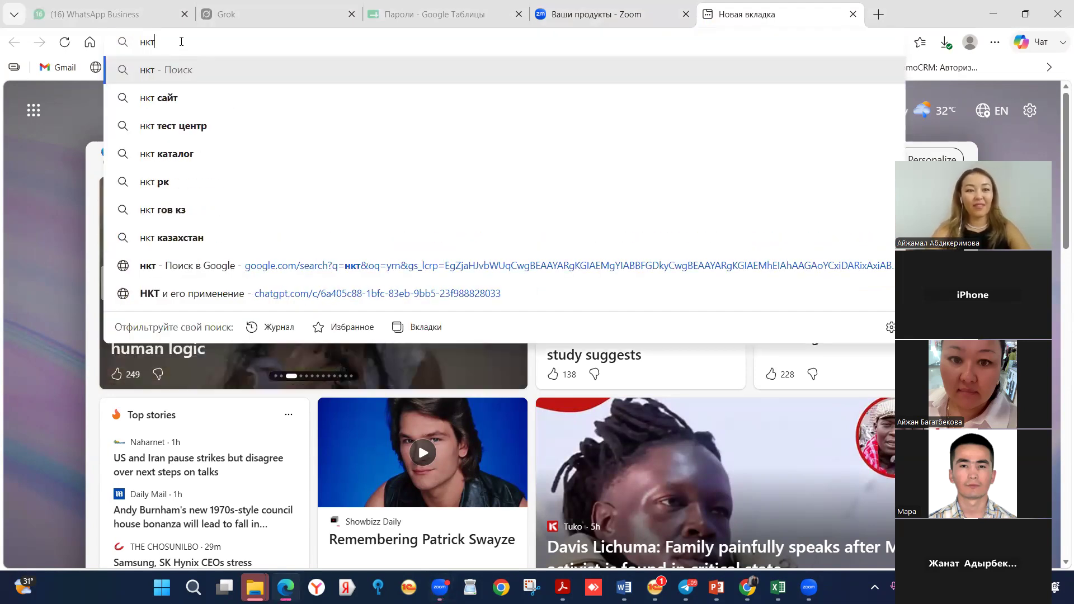
pyautogui.click(188, 154)
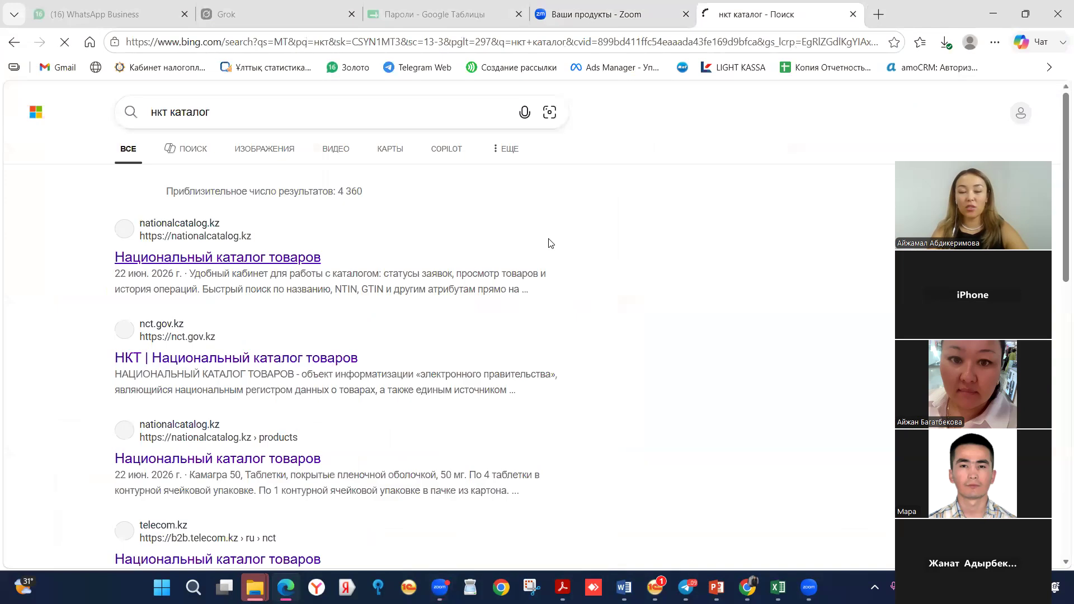
pyautogui.click(200, 240)
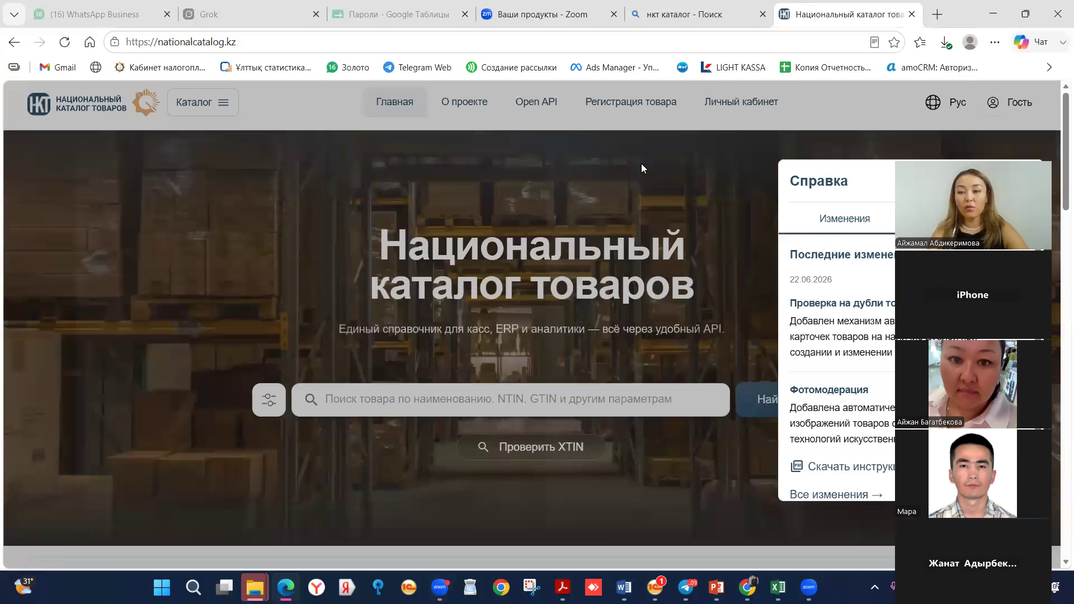
# Step: Close the "Справка" pop-up and open the National Catalog login page from the guest account
pyautogui.click(1028, 180)
pyautogui.click(1029, 106)
pyautogui.click(983, 142)
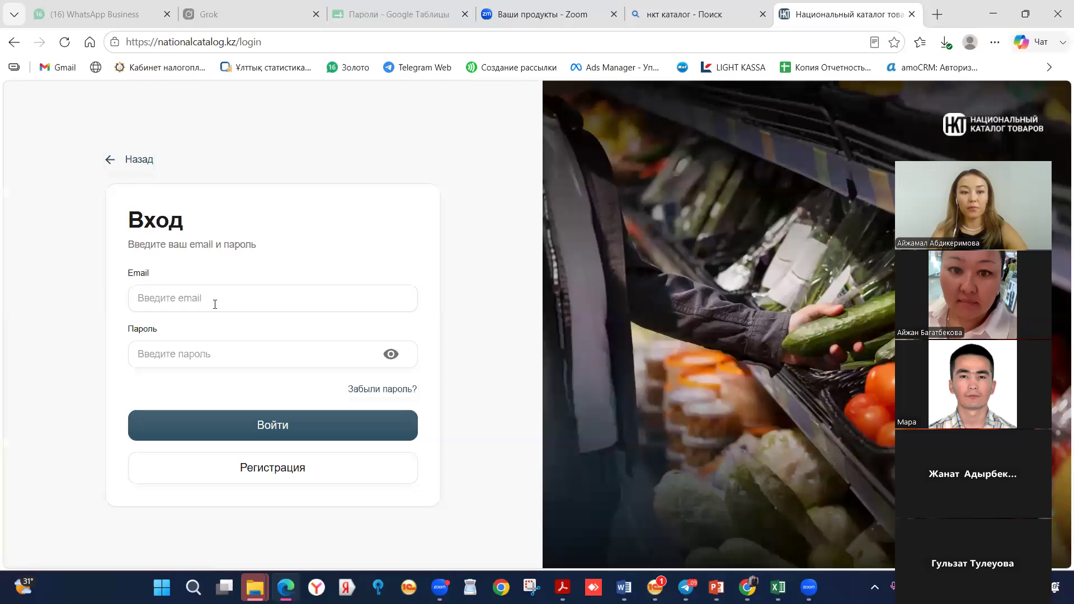
# Step: Fill in the account's email and password on the login form and submit it
pyautogui.click(179, 357)
pyautogui.hotkey('ctrl', 'v')
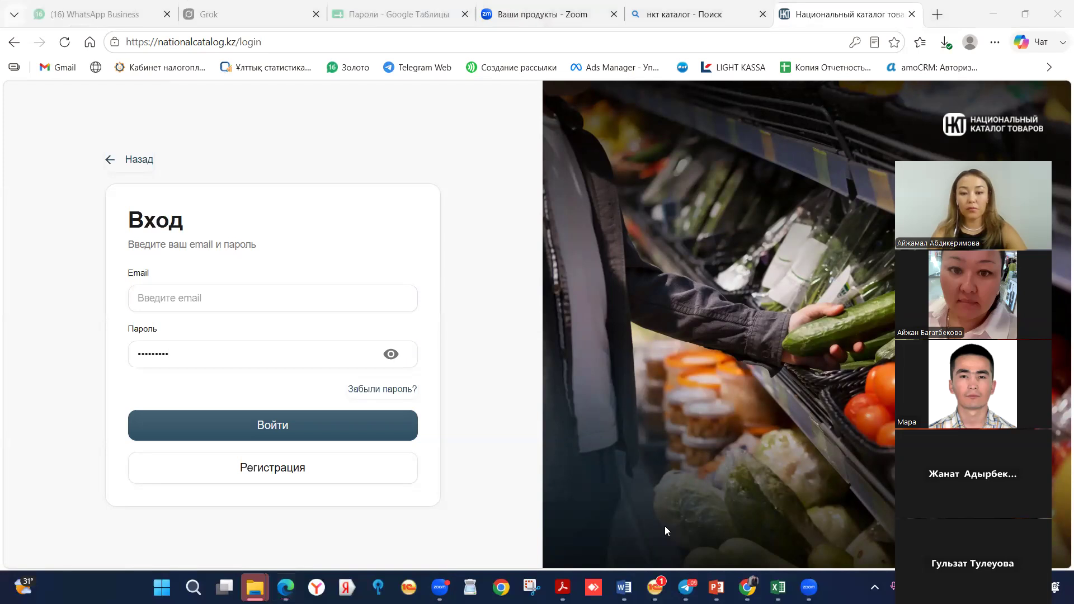
pyautogui.click(215, 298)
pyautogui.click(227, 386)
pyautogui.click(239, 429)
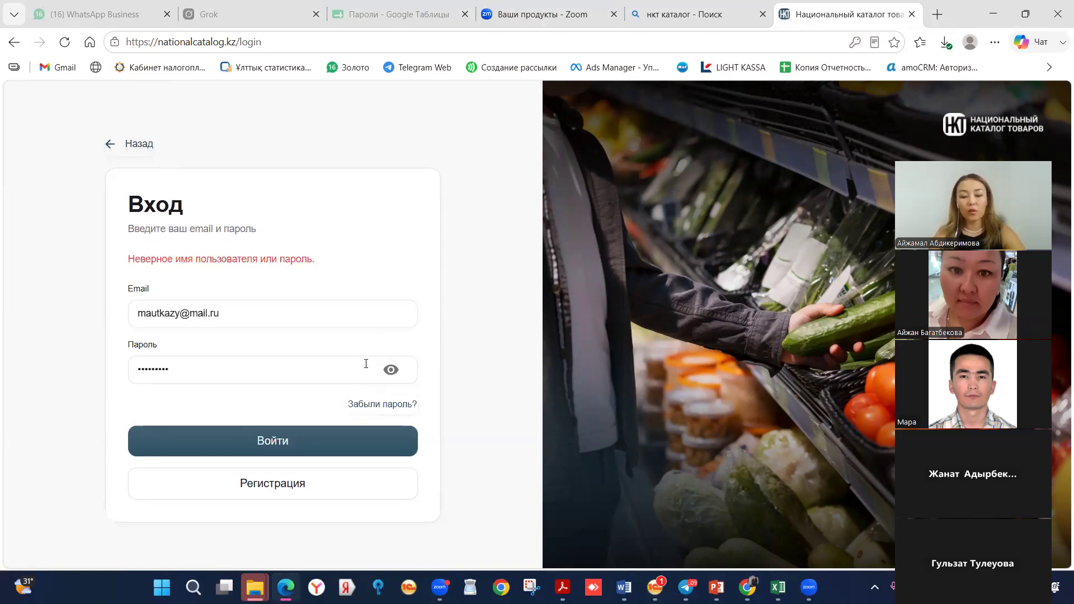
pyautogui.click(224, 379)
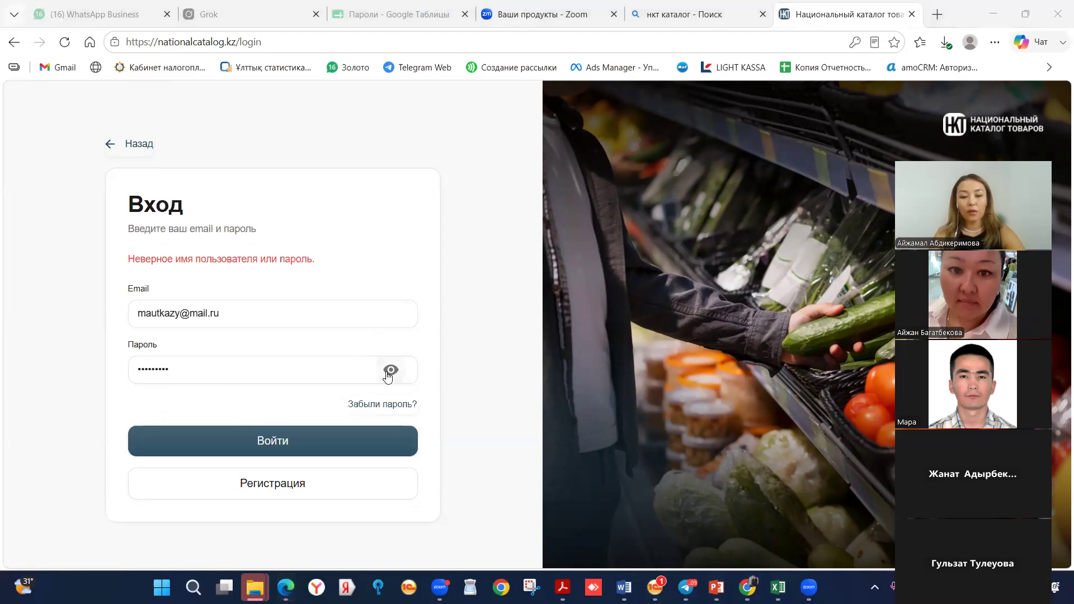
pyautogui.click(145, 370)
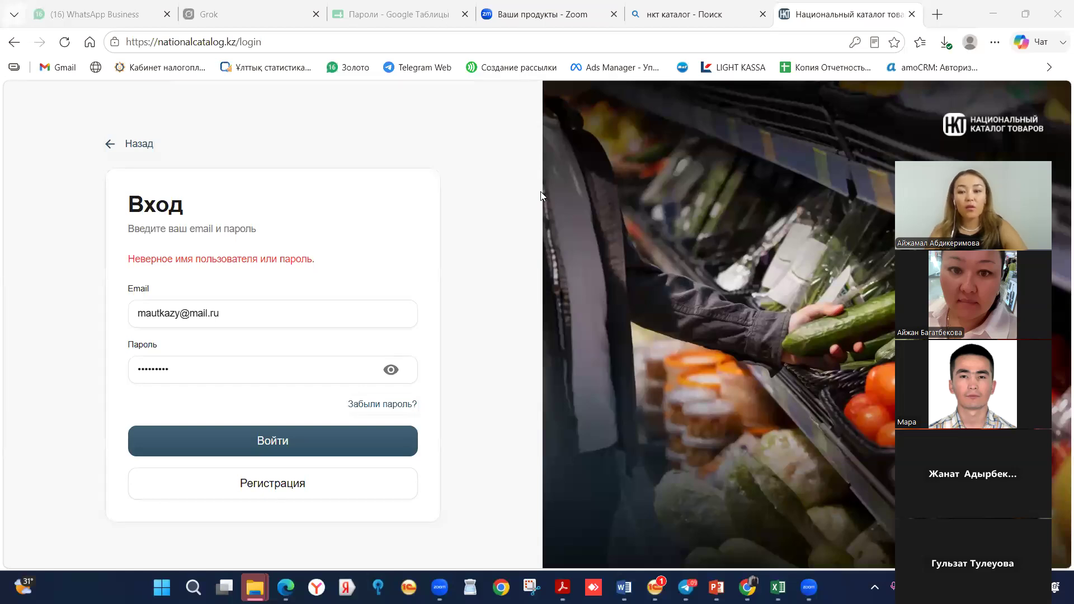
pyautogui.click(145, 361)
pyautogui.press('BackSpace')
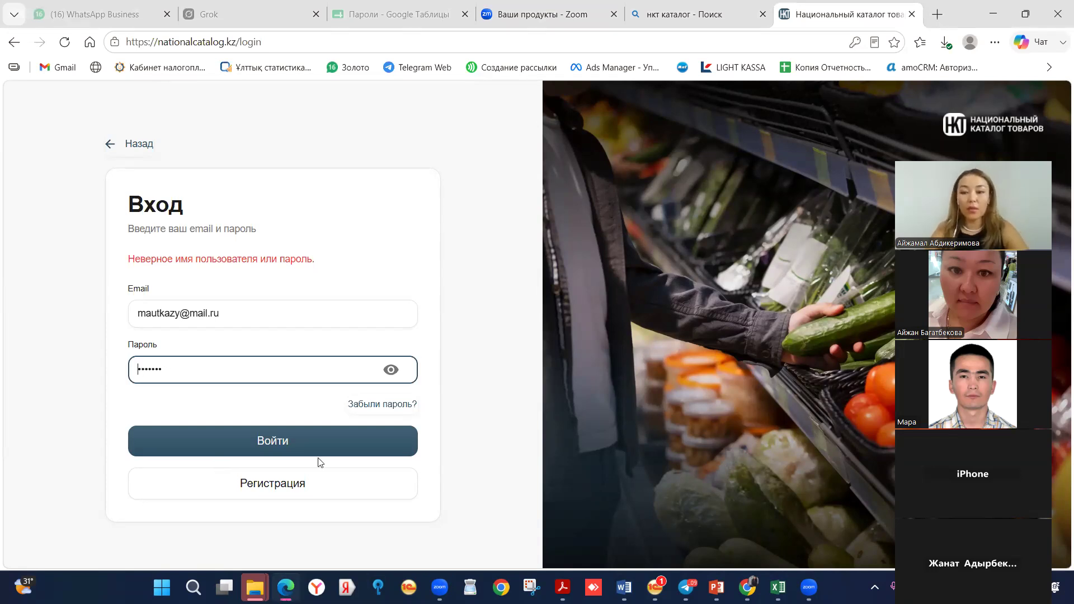
pyautogui.click(579, 392)
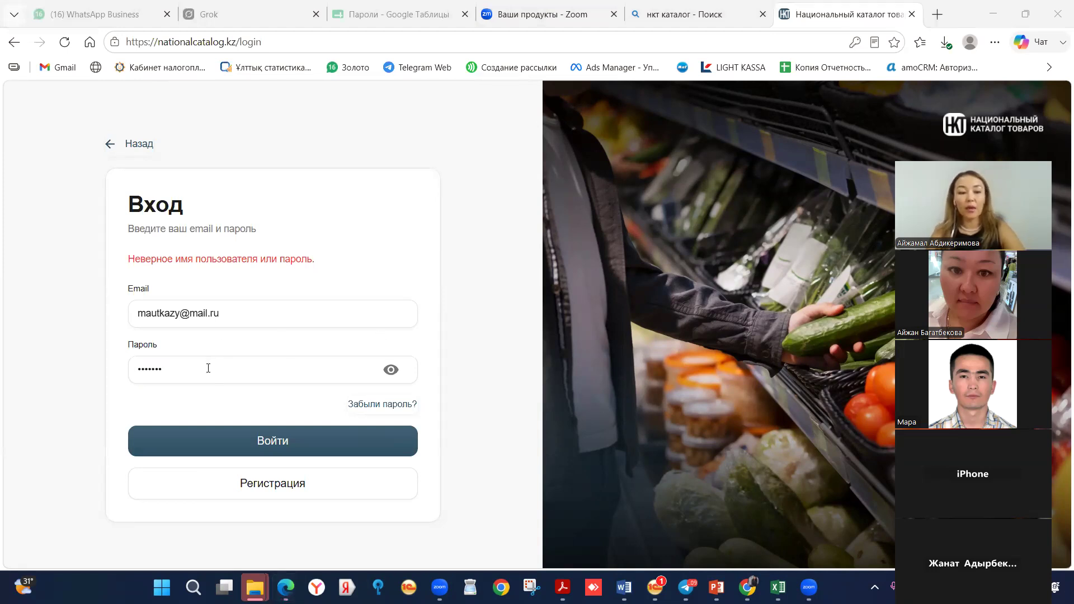
# Step: Replace the account password, sign in to the National Catalog and save the credentials in the browser
pyautogui.moveTo(208, 370); pyautogui.dragTo(92, 384)
pyautogui.hotkey('ctrl', 'v')
pyautogui.click(262, 439)
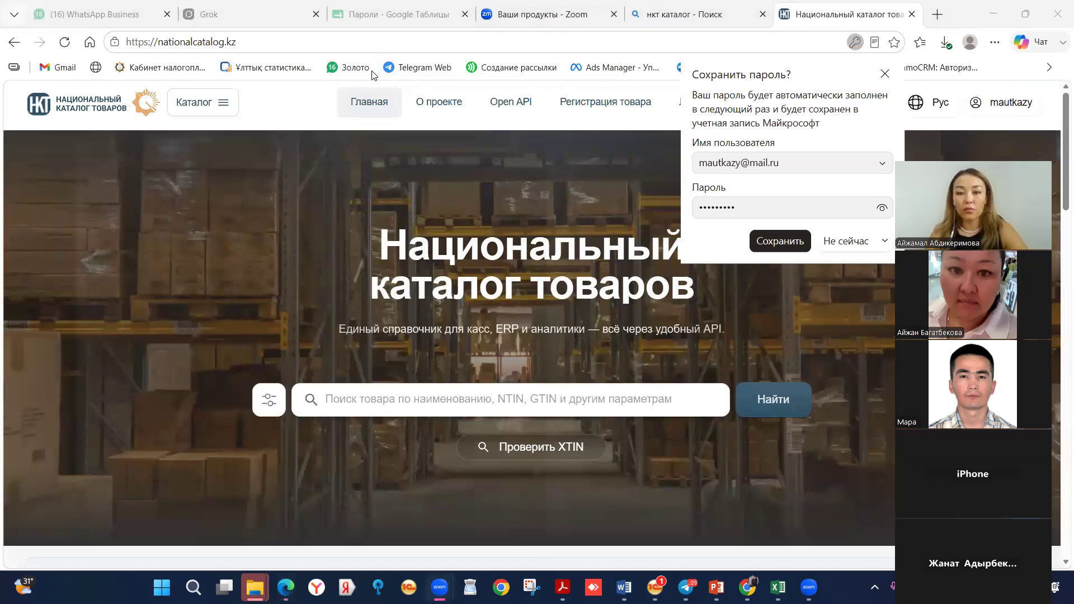
pyautogui.click(789, 246)
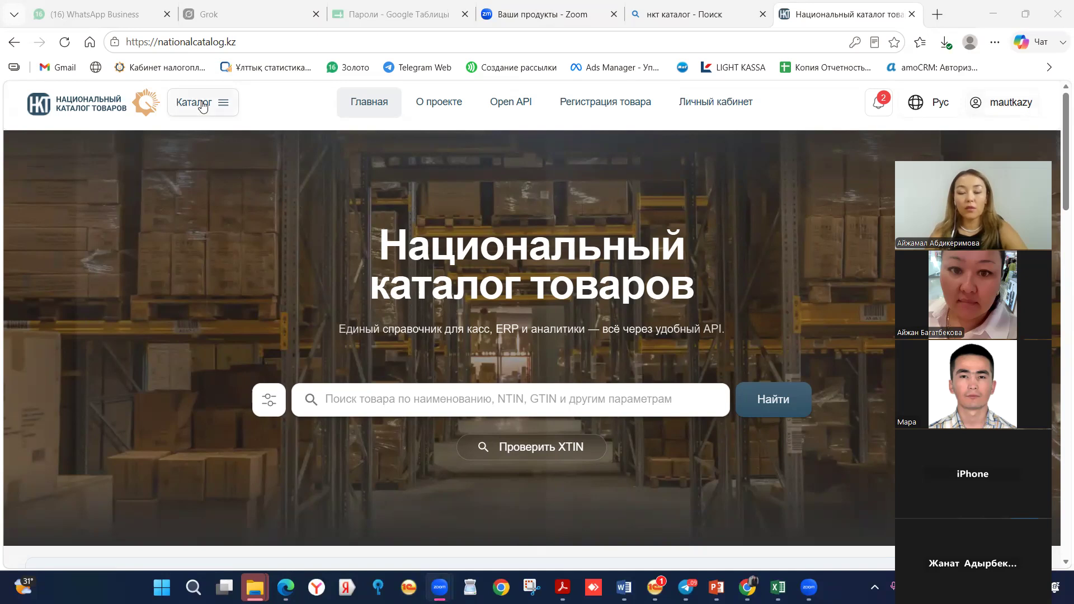
# Step: Look through the product categories in the "Каталог" list and close it
pyautogui.click(172, 108)
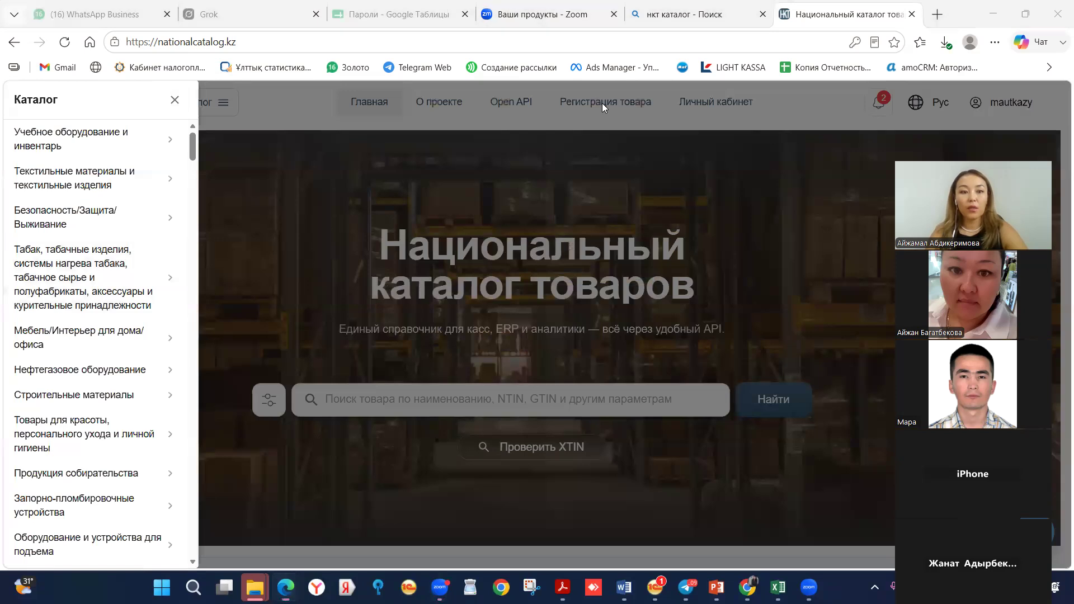
pyautogui.scroll(-4, 93, 158)
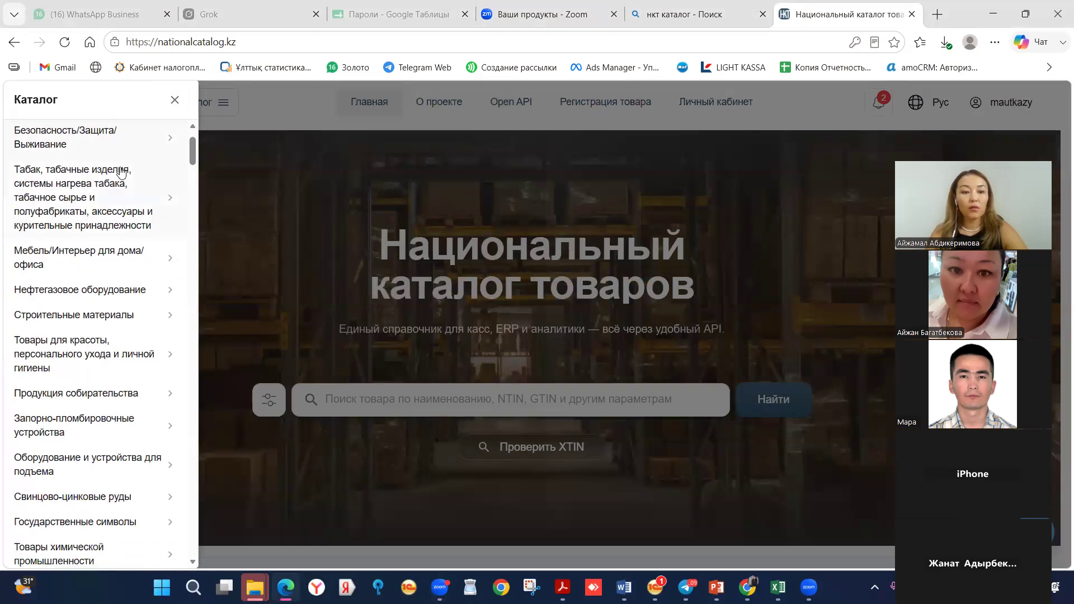
pyautogui.click(454, 105)
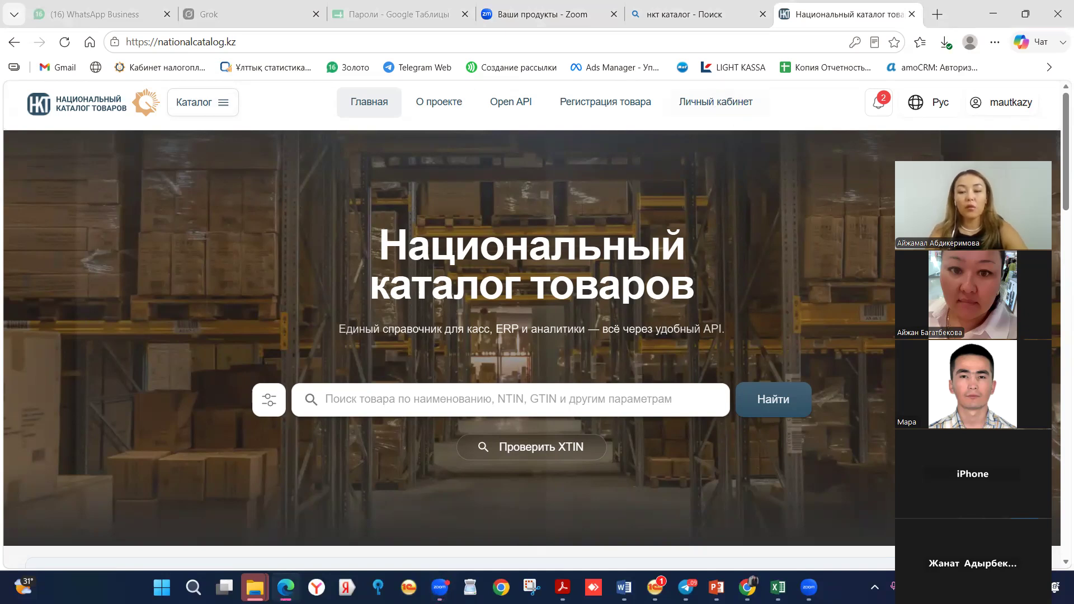
# Step: Switch to Excel, close the "нкт список" workbook and select tnved cell P5 in the product request template
pyautogui.moveTo(778, 588)
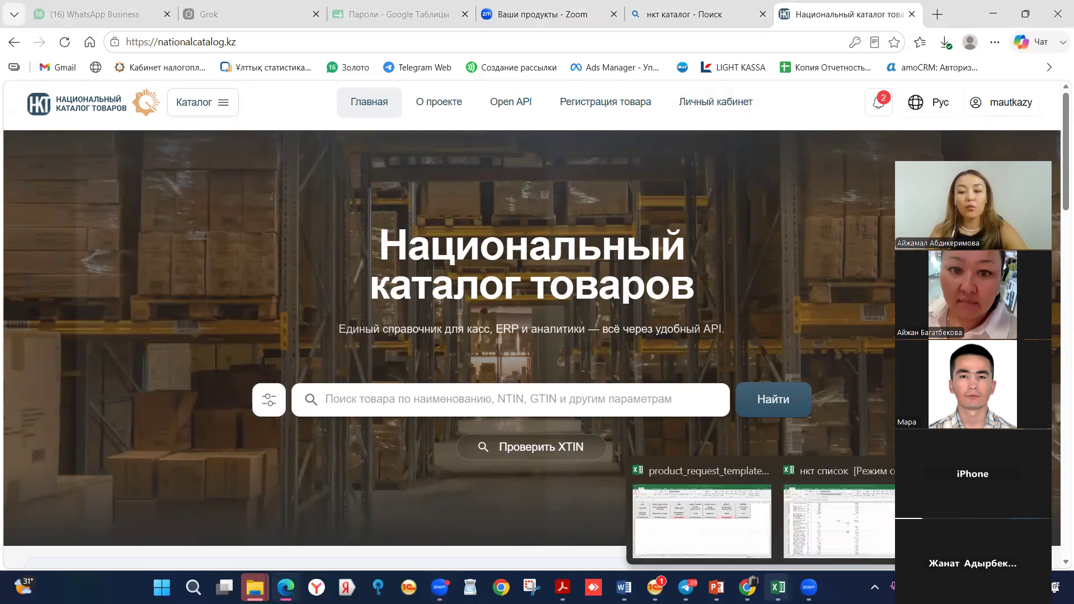
pyautogui.click(788, 545)
pyautogui.click(1058, 12)
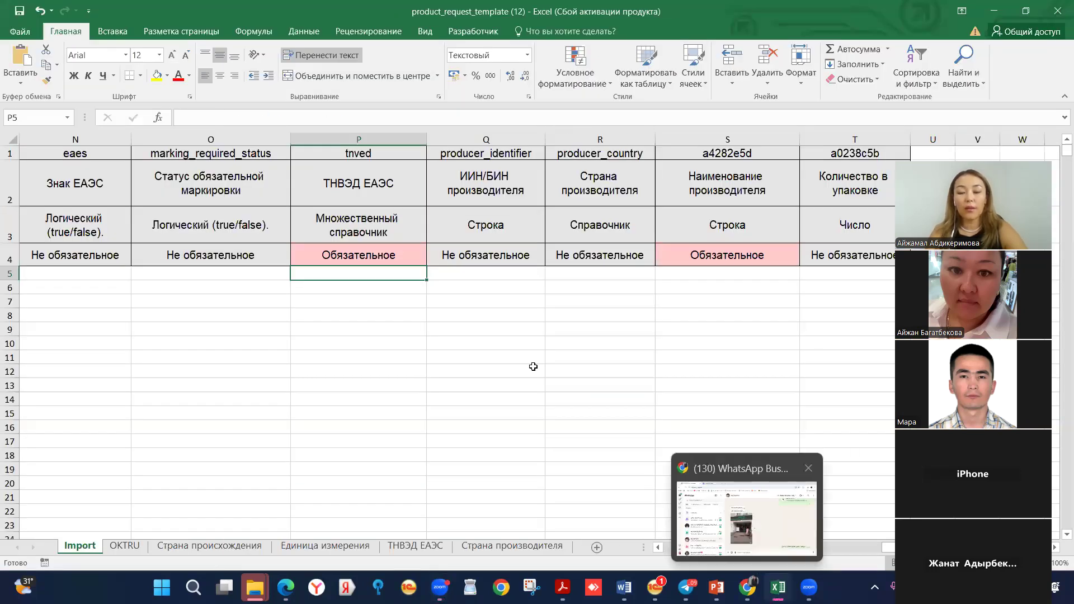
pyautogui.click(521, 338)
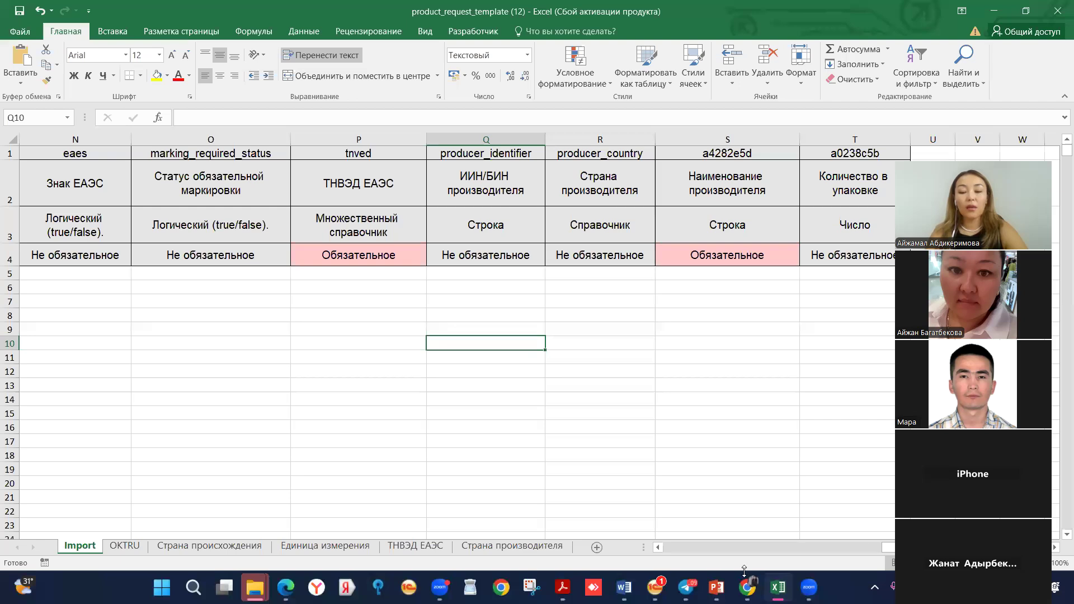
pyautogui.click(386, 273)
# Step: Find "казах" on the "Страна происхождения" sheet and copy the country name КАЗАХСТАН
pyautogui.moveTo(890, 547); pyautogui.dragTo(695, 547)
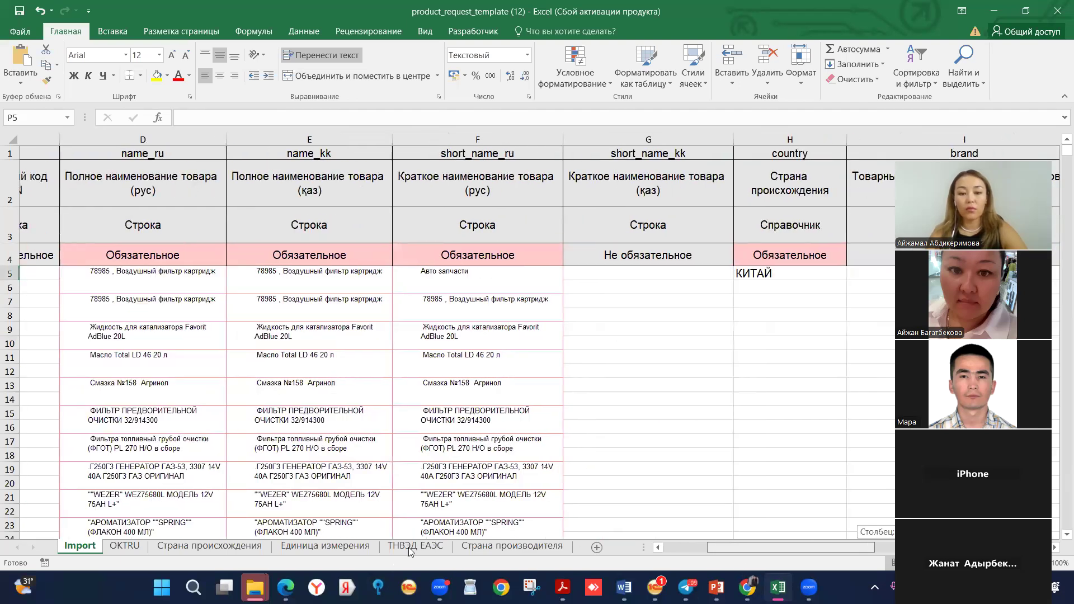
pyautogui.click(213, 544)
pyautogui.click(476, 323)
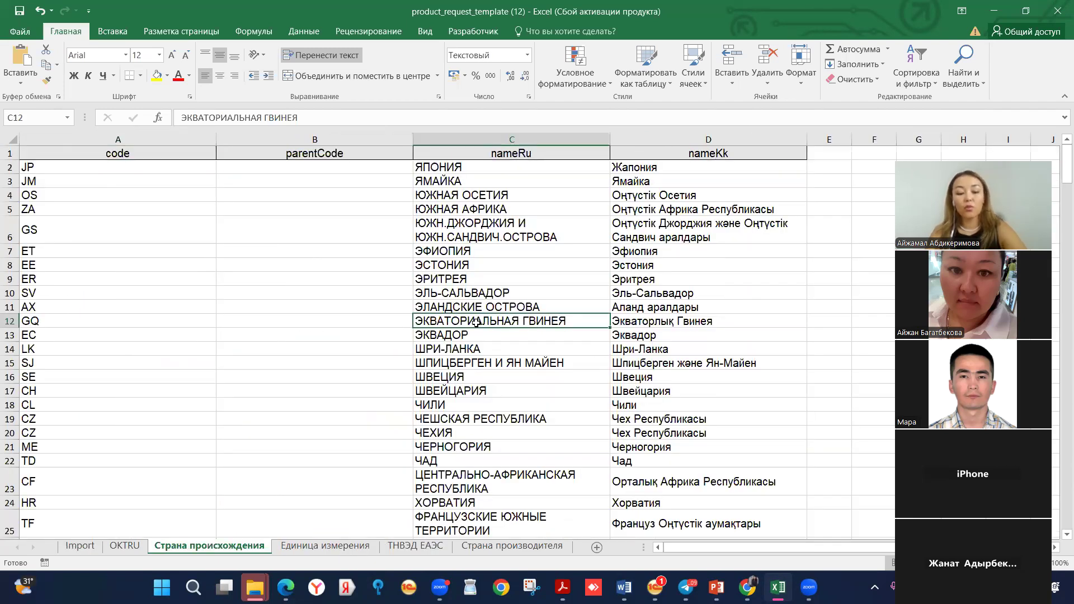
pyautogui.hotkey('ctrl', 'f')
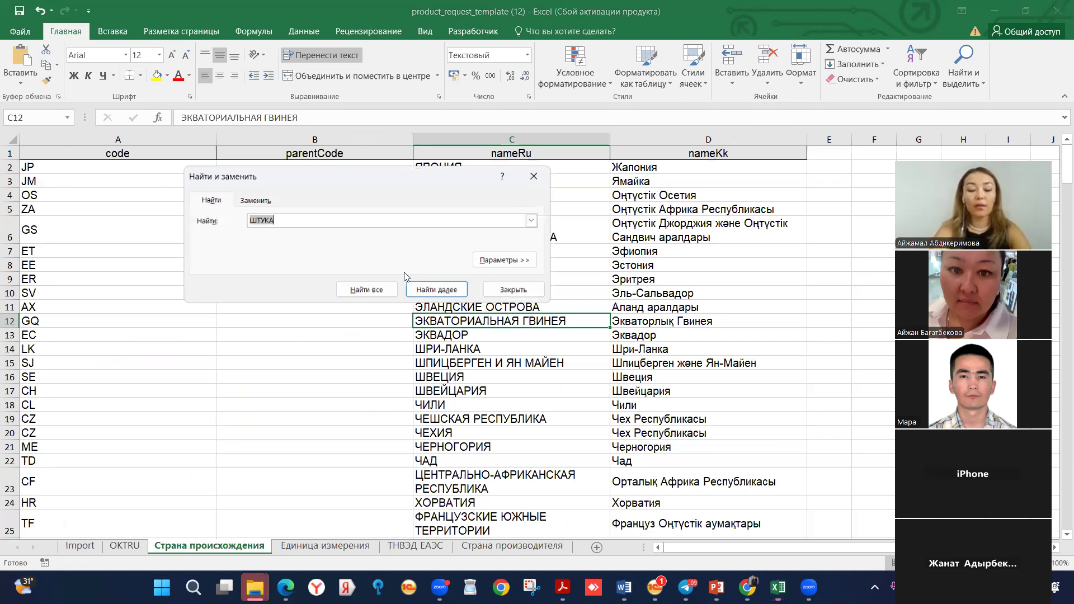
pyautogui.write('казах')
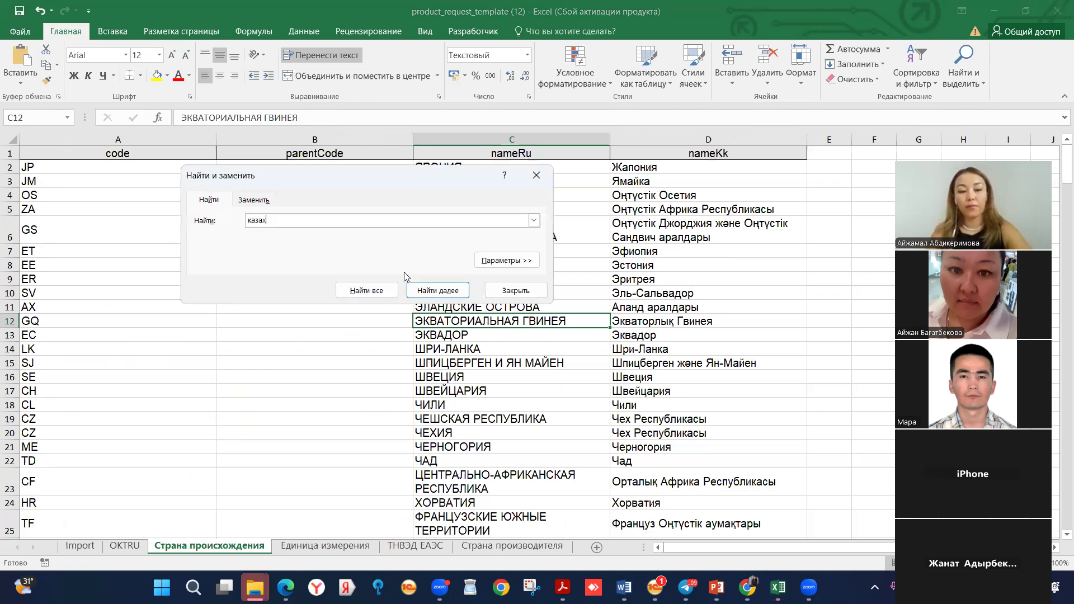
pyautogui.click(376, 290)
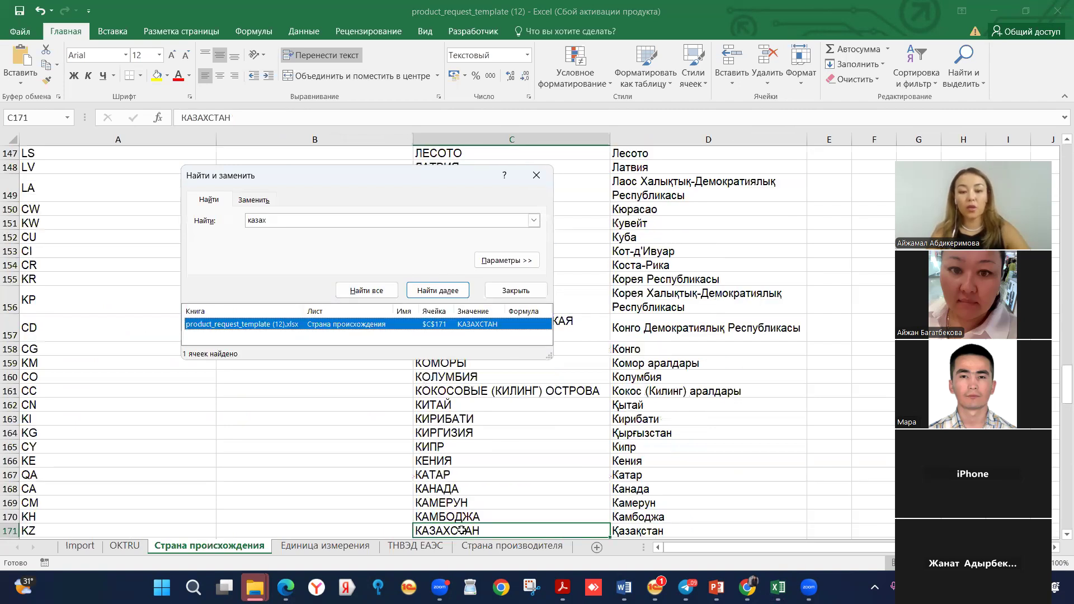
pyautogui.click(462, 531)
pyautogui.doubleClick(462, 531)
pyautogui.hotkey('ctrl', 'c')
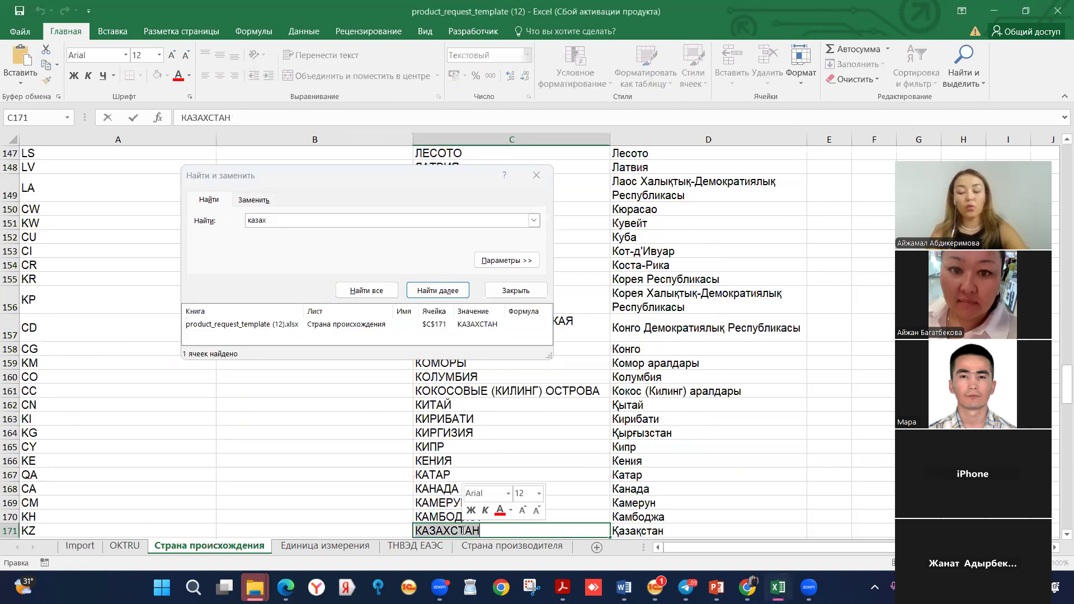
pyautogui.click(537, 176)
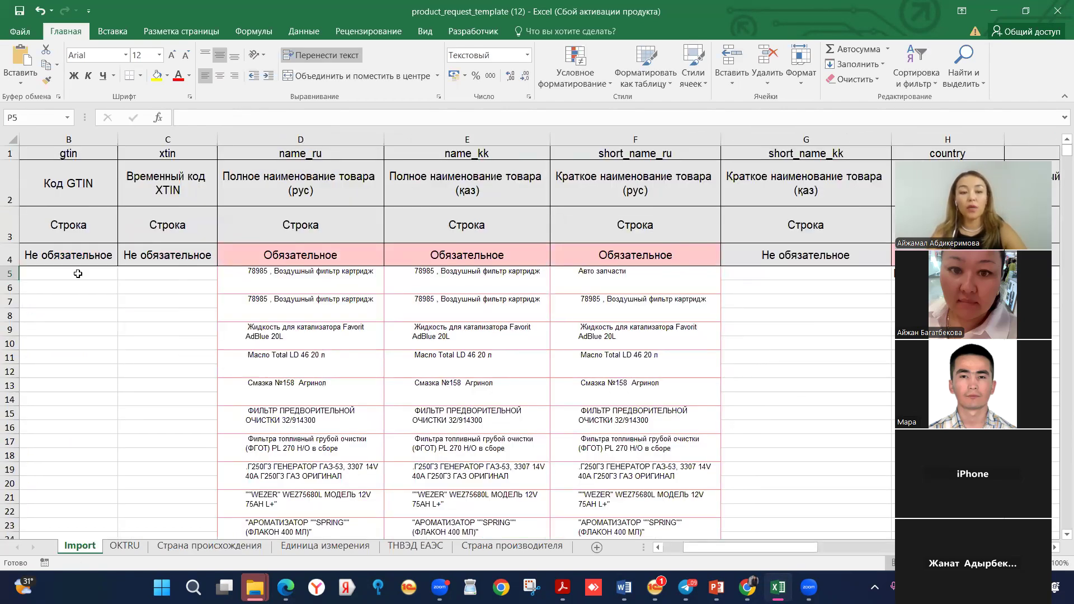
# Step: Clear the contents of rows 5 to 98 on the Import sheet
pyautogui.moveTo(9, 273); pyautogui.dragTo(60, 477)
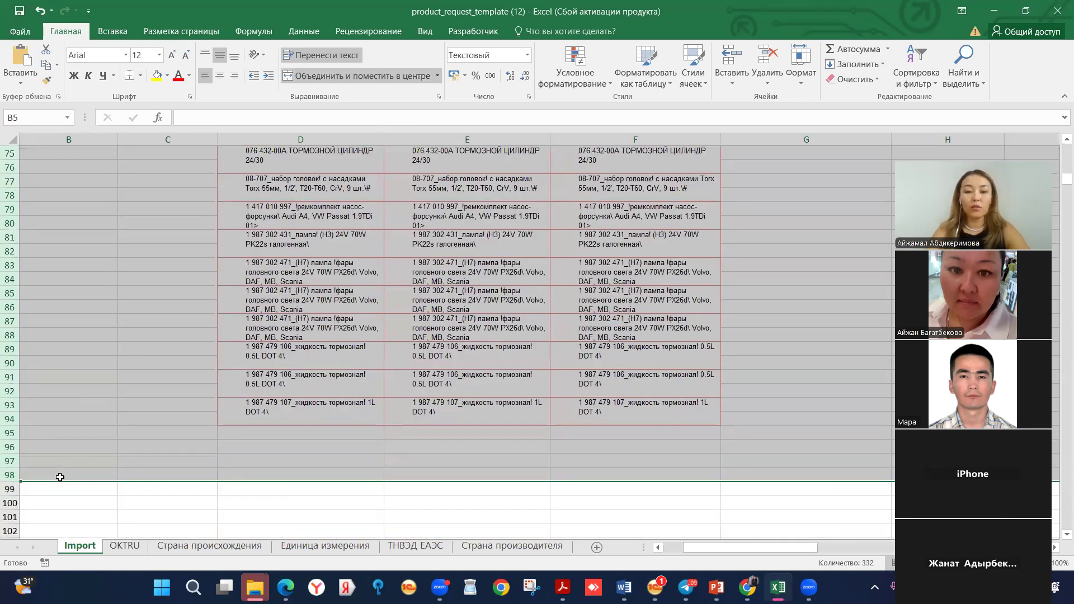
pyautogui.press('Delete')
pyautogui.click(301, 279)
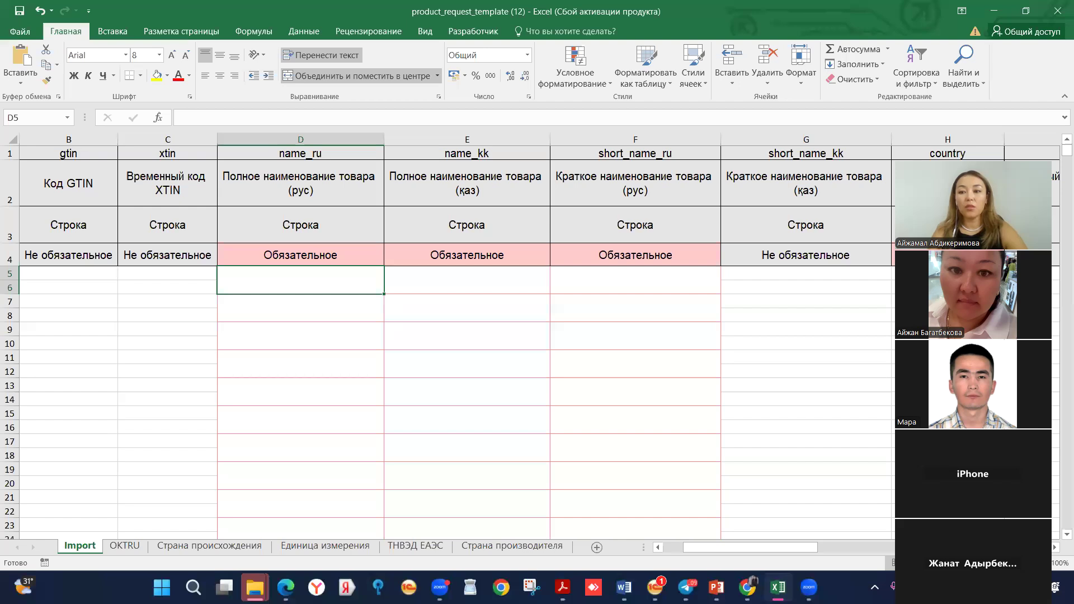
# Step: Paste КАЗАХСТАН into country cell H5 of the Import sheet
pyautogui.click(947, 287)
pyautogui.click(948, 274)
pyautogui.hotkey('ctrl', 'v')
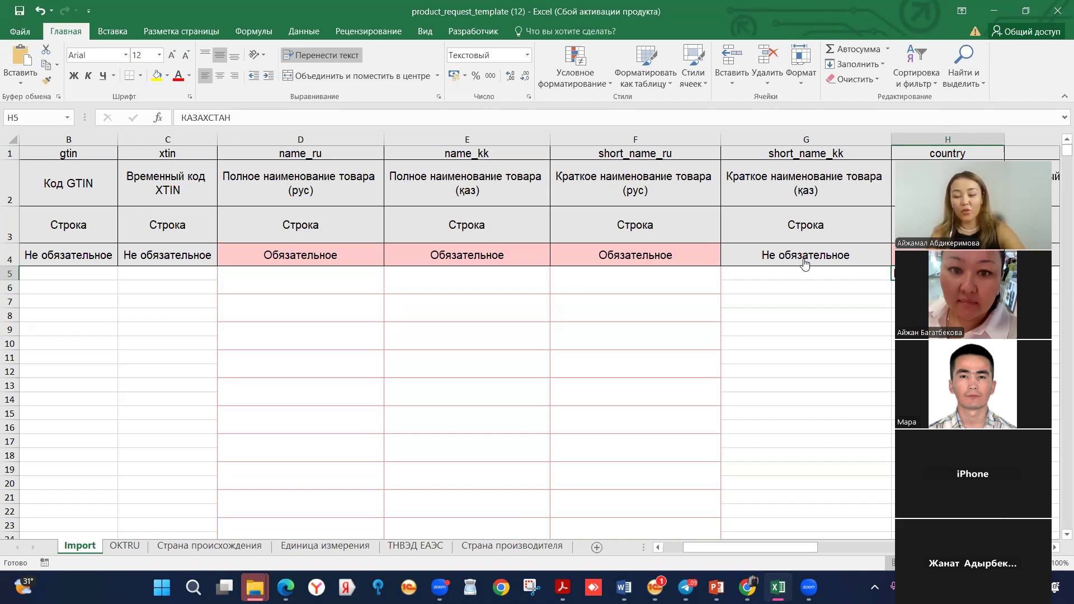
# Step: Delete rows 5 to 205 below the header block of the Import sheet
pyautogui.click(328, 279)
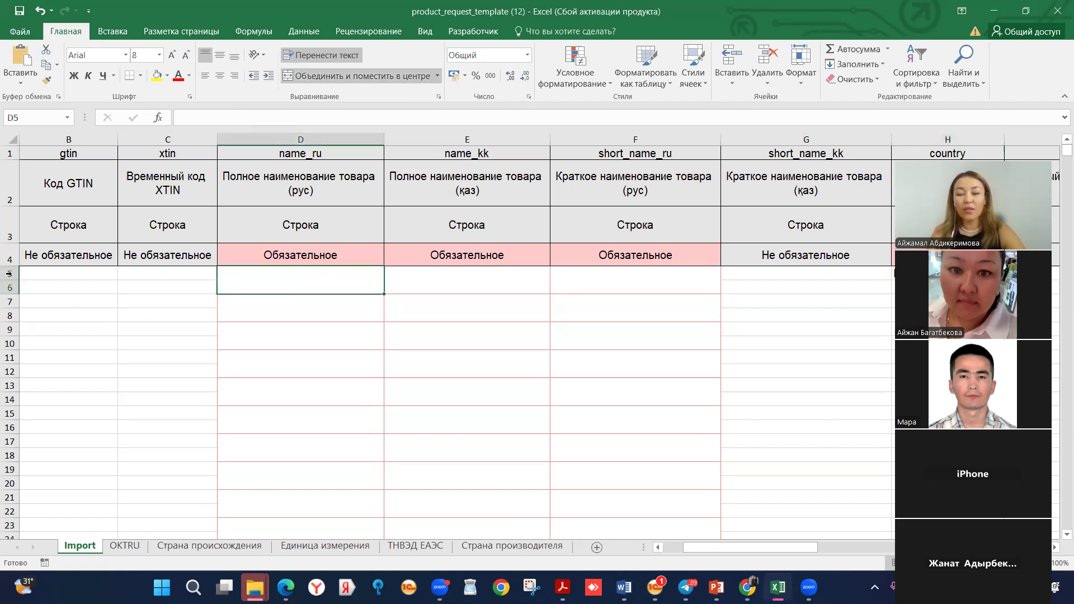
pyautogui.moveTo(6, 274); pyautogui.dragTo(5, 344)
pyautogui.moveTo(6, 274); pyautogui.dragTo(9, 225)
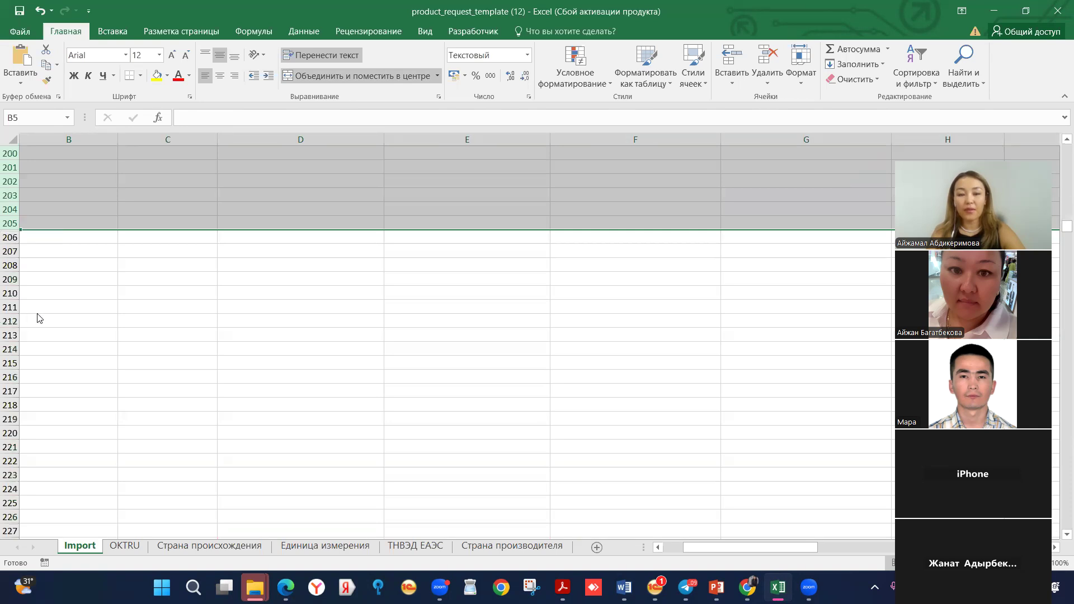
pyautogui.rightClick(8, 196)
pyautogui.scroll(20, 279, 309)
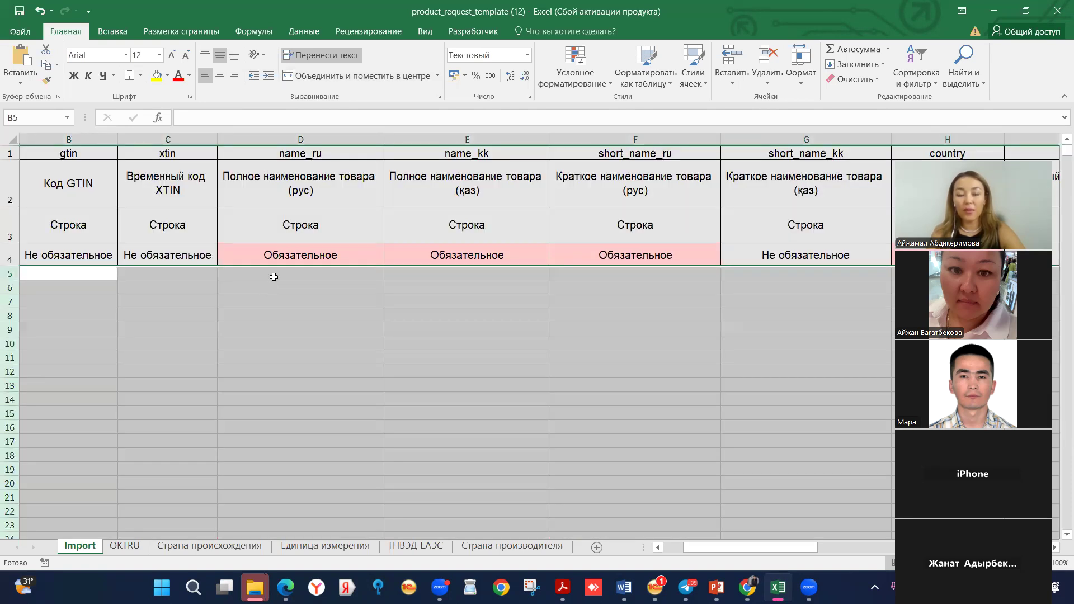
# Step: Enter Лилия микс 300 штук, Гладиолус микс 200 шт, Гортензия микс 1000 шт and Хризантема микс 600 шт in name_ru cells D5 to D8
pyautogui.click(273, 278)
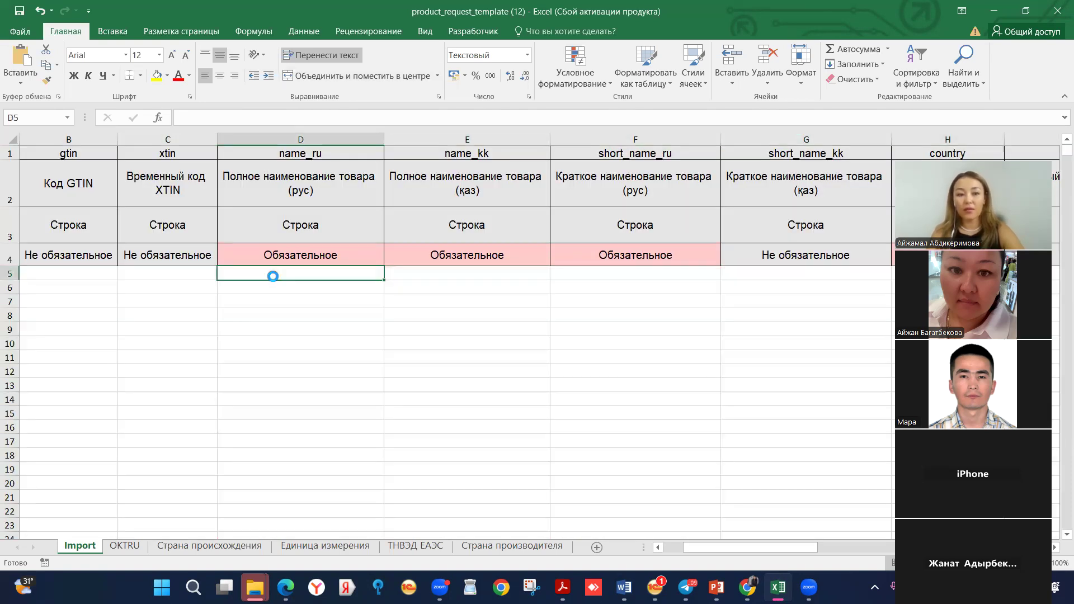
pyautogui.write('Лилия микс 300 штук Гладиолус микс 200 шт Гортензия микс 1000 шт Хризантема микс 600 шт')
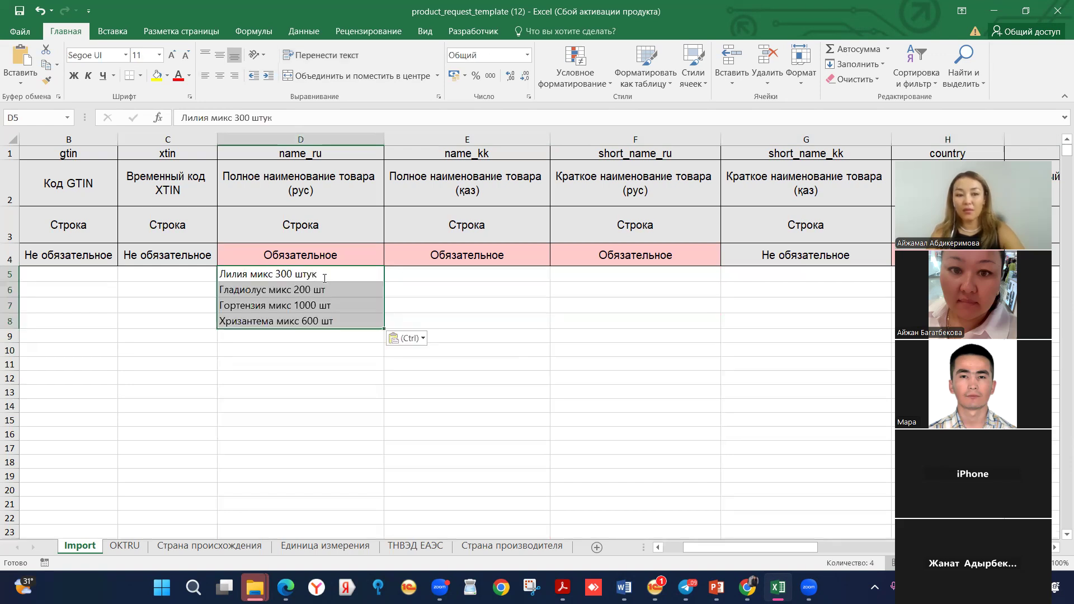
# Step: Remove the quantities from the first two product names so D5 reads Лилия микс and D6 reads Гладиолус микс
pyautogui.doubleClick(324, 278)
pyautogui.press('BackSpace')
pyautogui.press('BackSpace')
pyautogui.press('BackSpace')
pyautogui.press('BackSpace')
pyautogui.press('BackSpace')
pyautogui.press('BackSpace')
pyautogui.press('BackSpace')
pyautogui.press('BackSpace')
pyautogui.press('BackSpace')
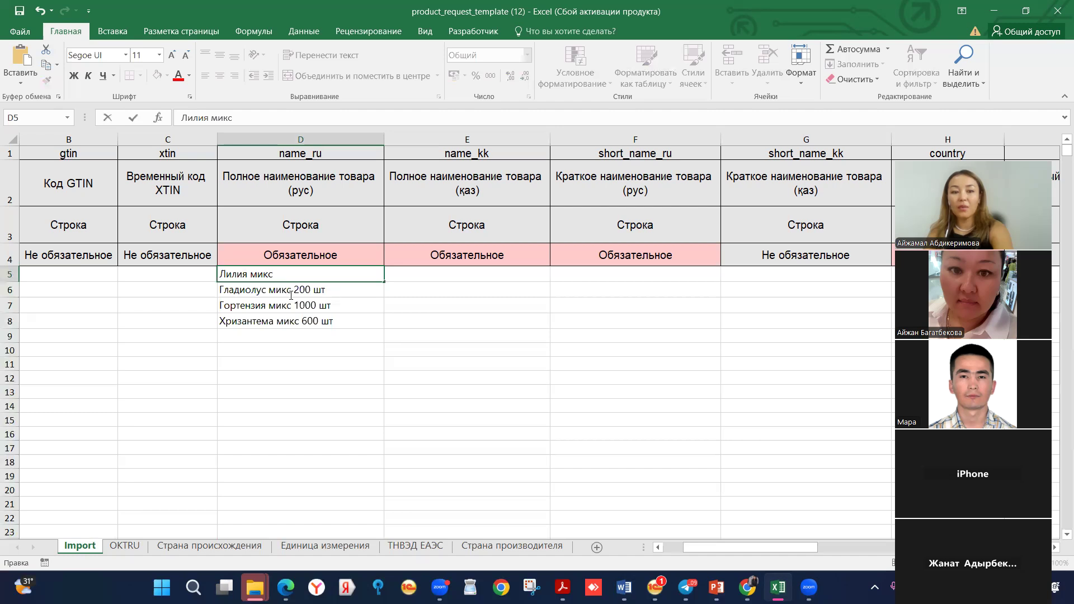
pyautogui.doubleClick(291, 296)
pyautogui.moveTo(290, 295); pyautogui.dragTo(328, 292)
pyautogui.press('BackSpace')
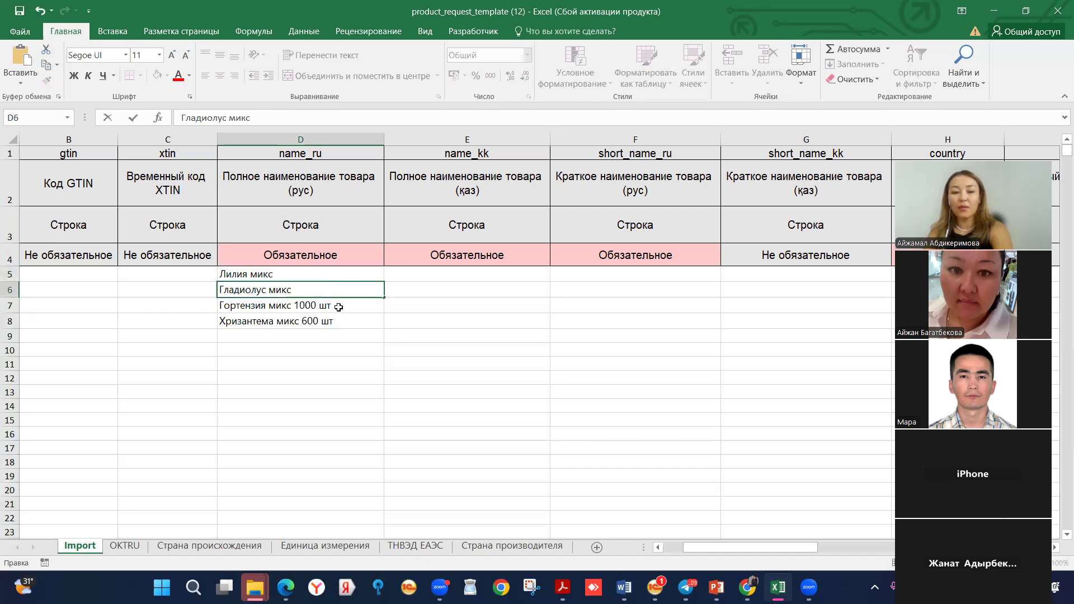
pyautogui.press('Return')
pyautogui.press('Return')
# Step: Shorten the name in D7 to Гортензия микс and the name in D8 to Хризантема микс
pyautogui.doubleClick(335, 305)
pyautogui.moveTo(296, 305)
pyautogui.mouseDown()
pyautogui.moveTo(333, 305)
pyautogui.moveTo(303, 321)
pyautogui.mouseUp()
pyautogui.press('BackSpace')
pyautogui.press('Return')
pyautogui.doubleClick(335, 323)
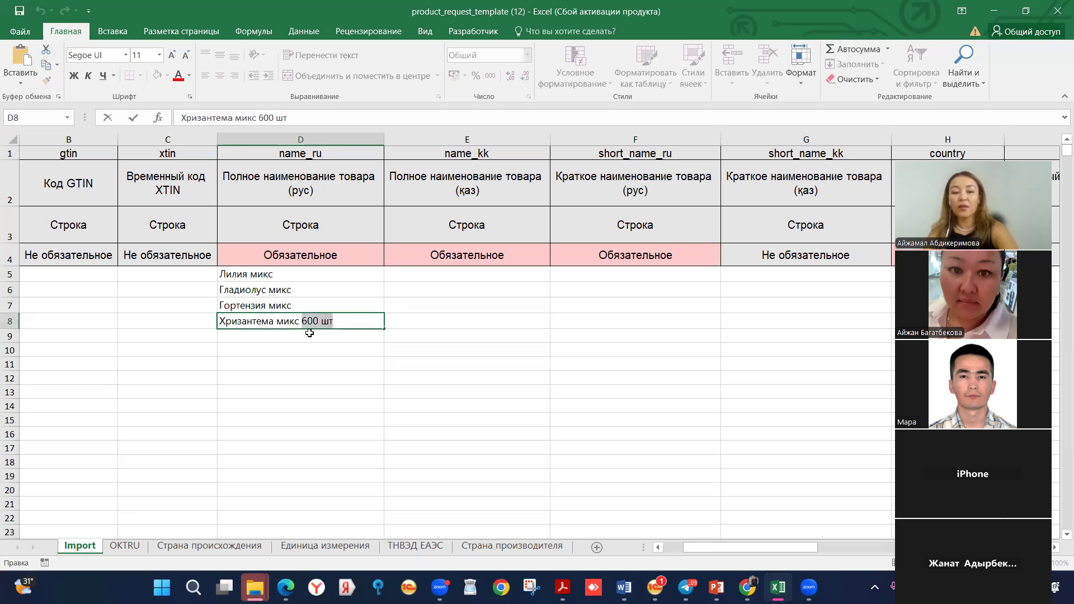
pyautogui.press('BackSpace')
pyautogui.press('Return')
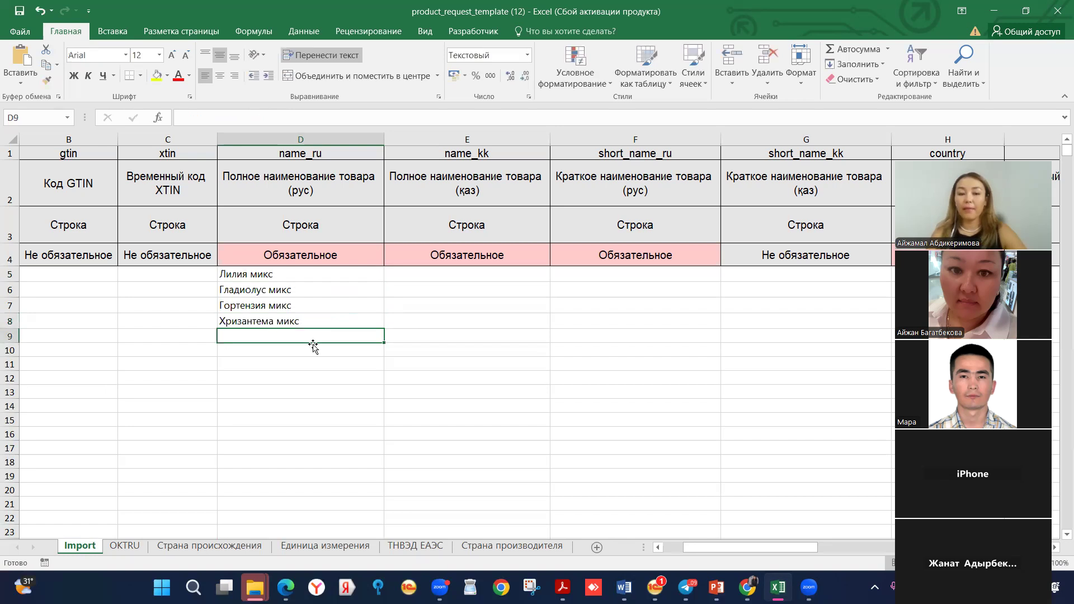
# Step: Copy the four product names from D5:D8 into name_kk cells E5:E8
pyautogui.click(423, 276)
pyautogui.moveTo(341, 276); pyautogui.dragTo(345, 320)
pyautogui.hotkey('ctrl', 'c')
pyautogui.moveTo(455, 275); pyautogui.dragTo(495, 323)
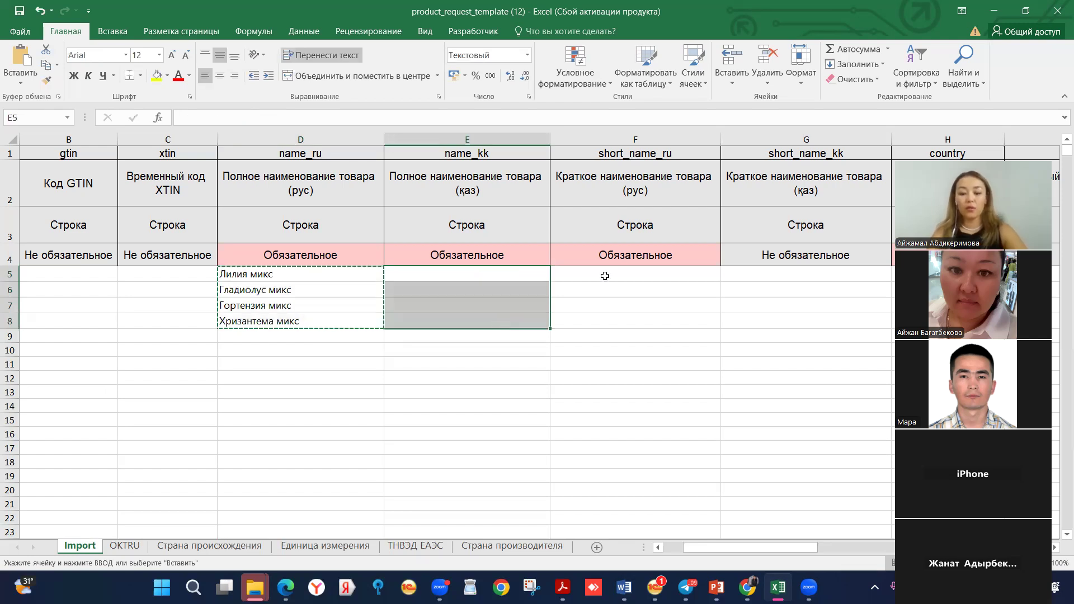
pyautogui.hotkey('ctrl', 'v')
# Step: Enter Цветы in short_name_ru cell F5 and fill it down to F8
pyautogui.click(605, 276)
pyautogui.write('Ц')
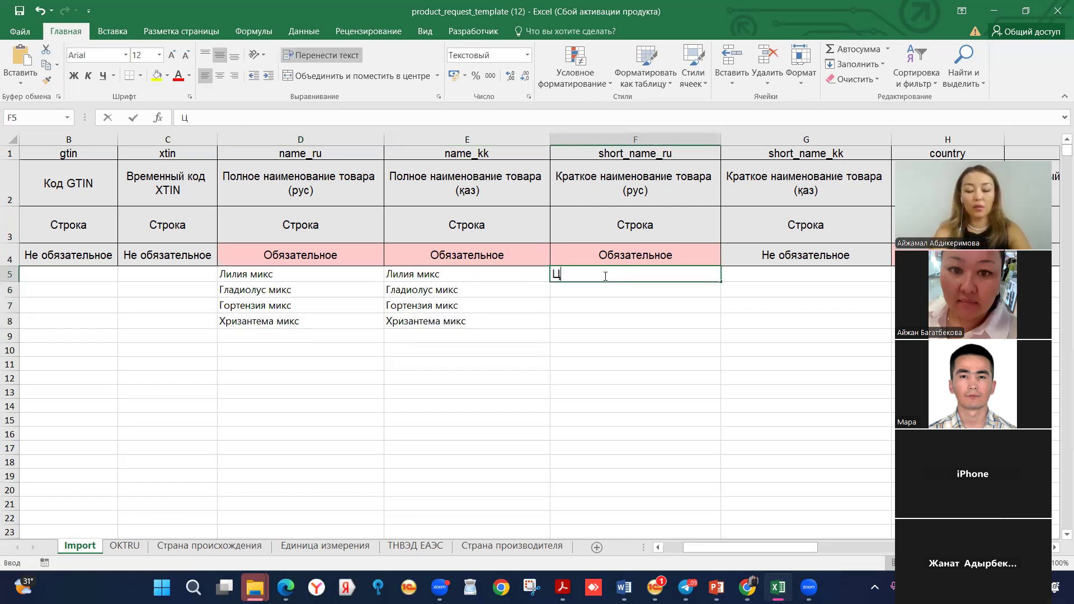
pyautogui.write('веты')
pyautogui.press('Return')
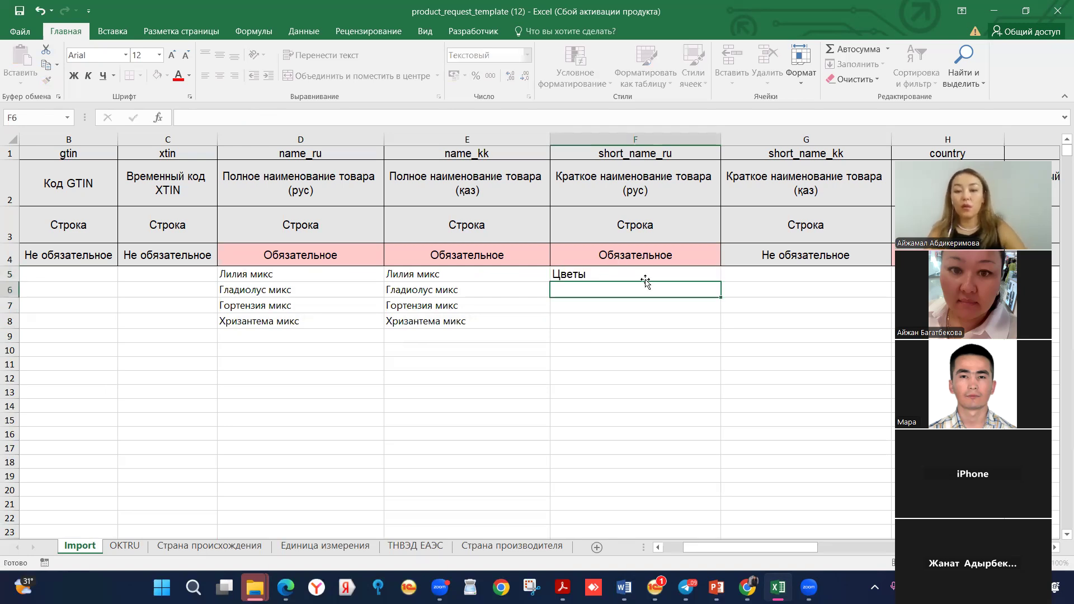
pyautogui.press('Up')
pyautogui.moveTo(709, 319); pyautogui.dragTo(707, 322)
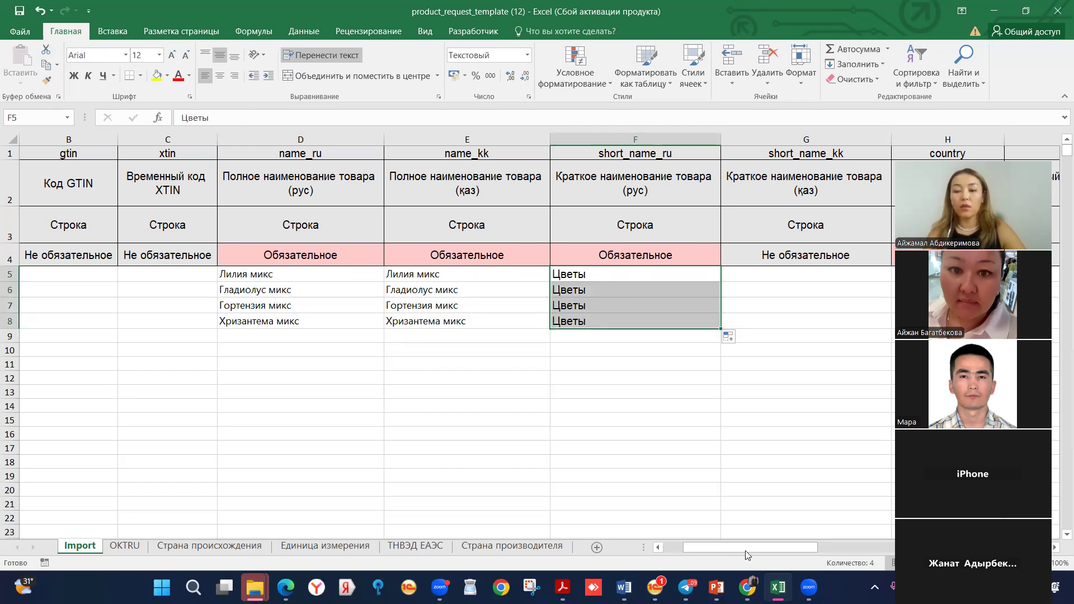
# Step: Copy the country name КАЗАХСТАН from cell C171 of the "Страна происхождения" sheet
pyautogui.moveTo(746, 551); pyautogui.dragTo(828, 549)
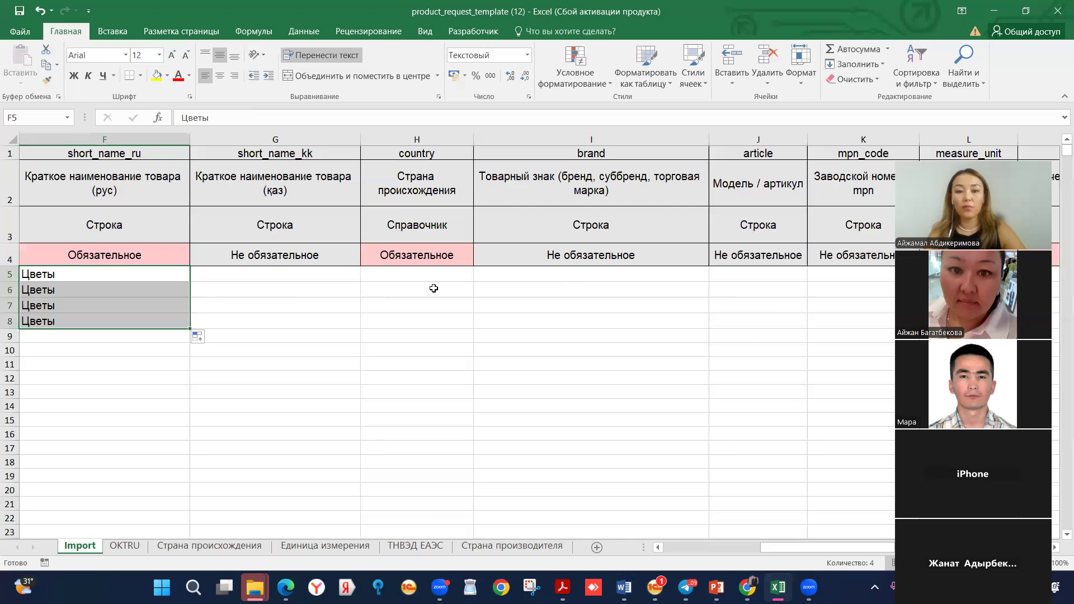
pyautogui.click(440, 285)
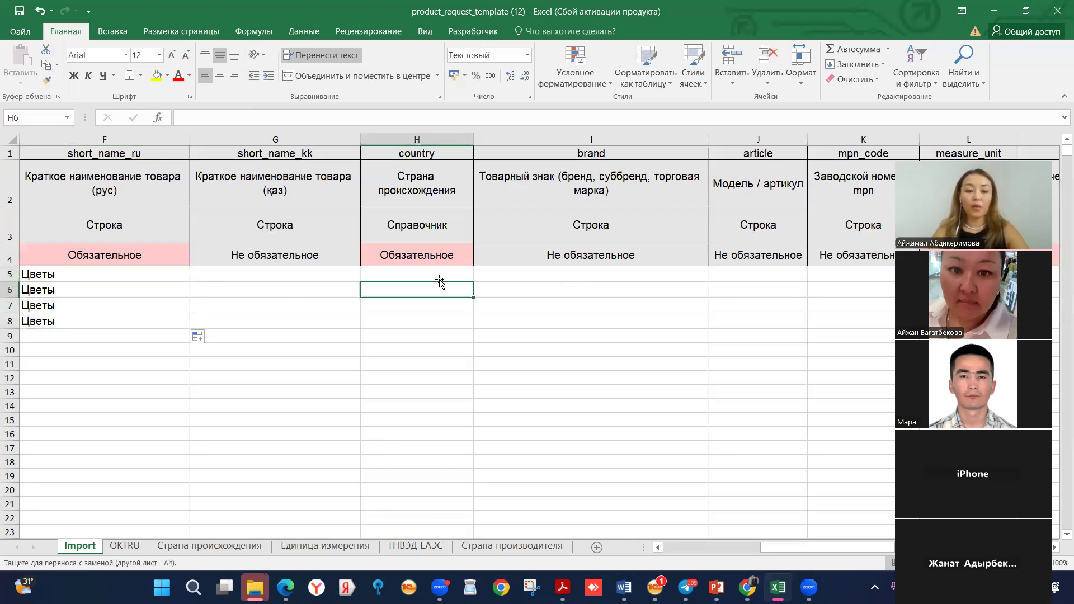
pyautogui.click(221, 547)
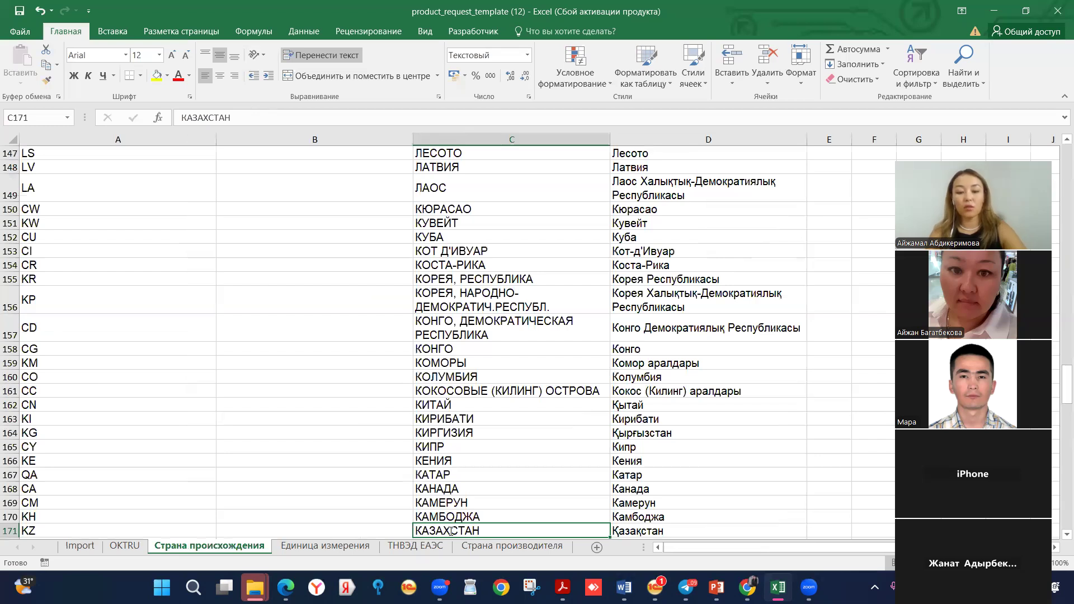
pyautogui.doubleClick(451, 530)
pyautogui.hotkey('ctrl', 'c')
pyautogui.press('Escape')
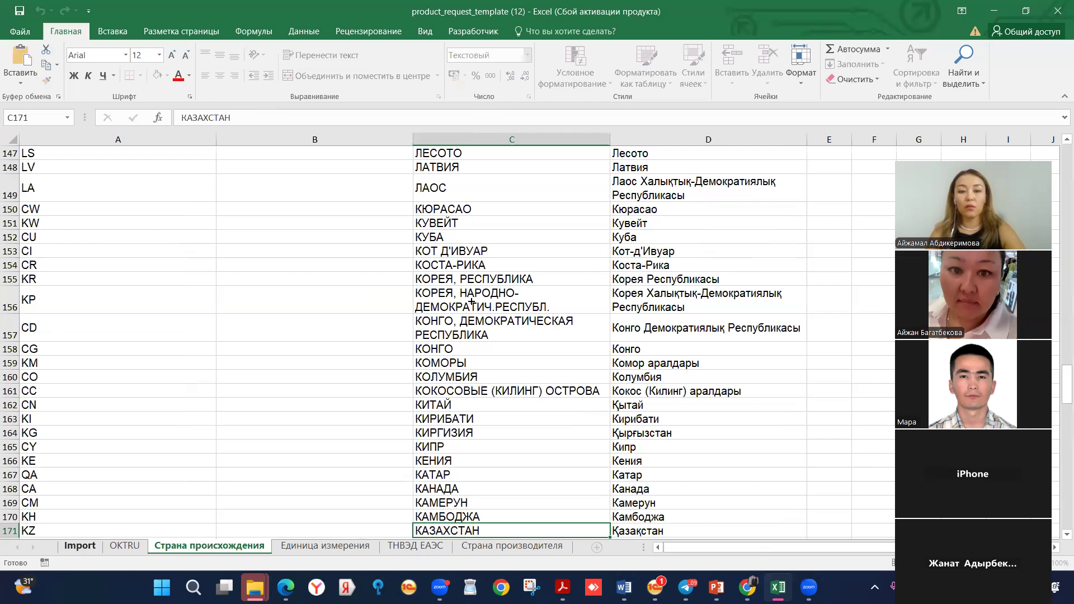
# Step: Paste КАЗАХСТАН into country cell H5 of the Import sheet and fill it down to H8
pyautogui.doubleClick(430, 276)
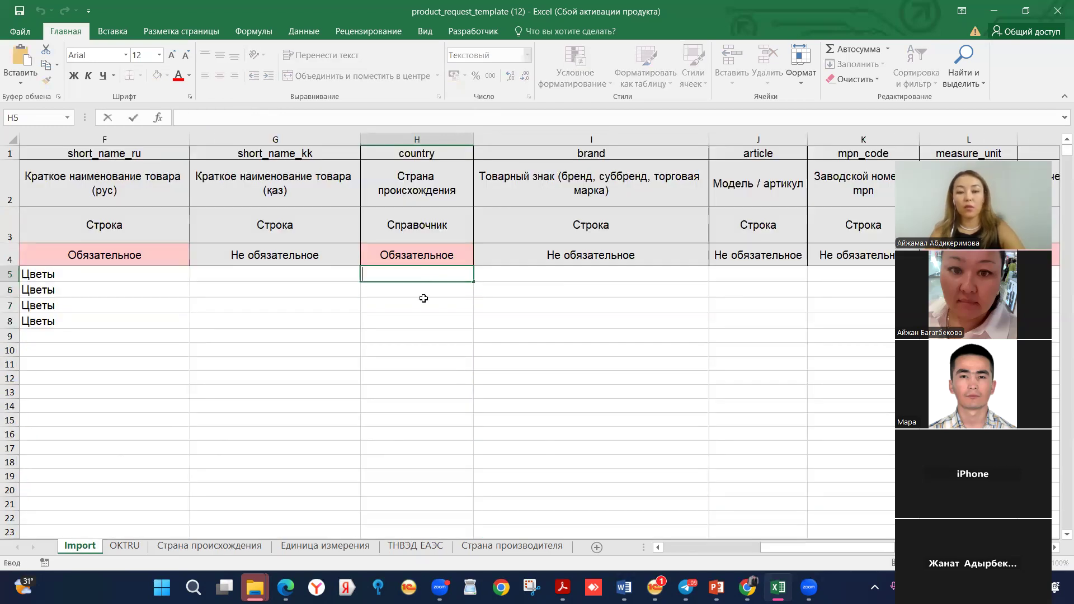
pyautogui.hotkey('ctrl', 'v')
pyautogui.hotkey('ctrl', 'Return')
pyautogui.moveTo(466, 330); pyautogui.dragTo(469, 332)
pyautogui.click(562, 306)
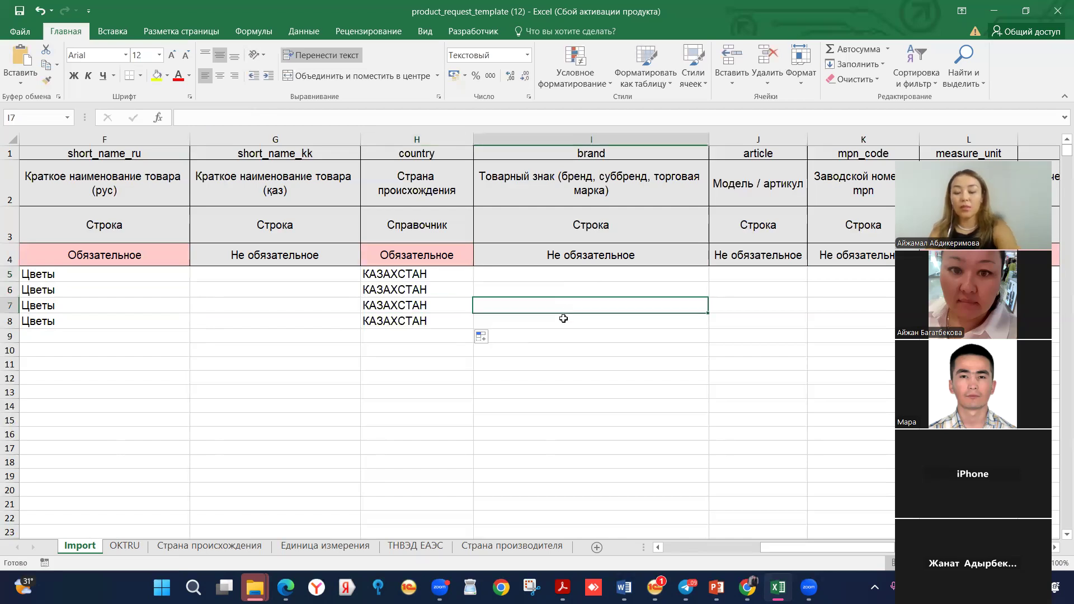
# Step: Enter the quantity 1 for each of the four products in cells M5 to M8
pyautogui.press('Right')
pyautogui.press('Right')
pyautogui.press('Right')
pyautogui.press('Right')
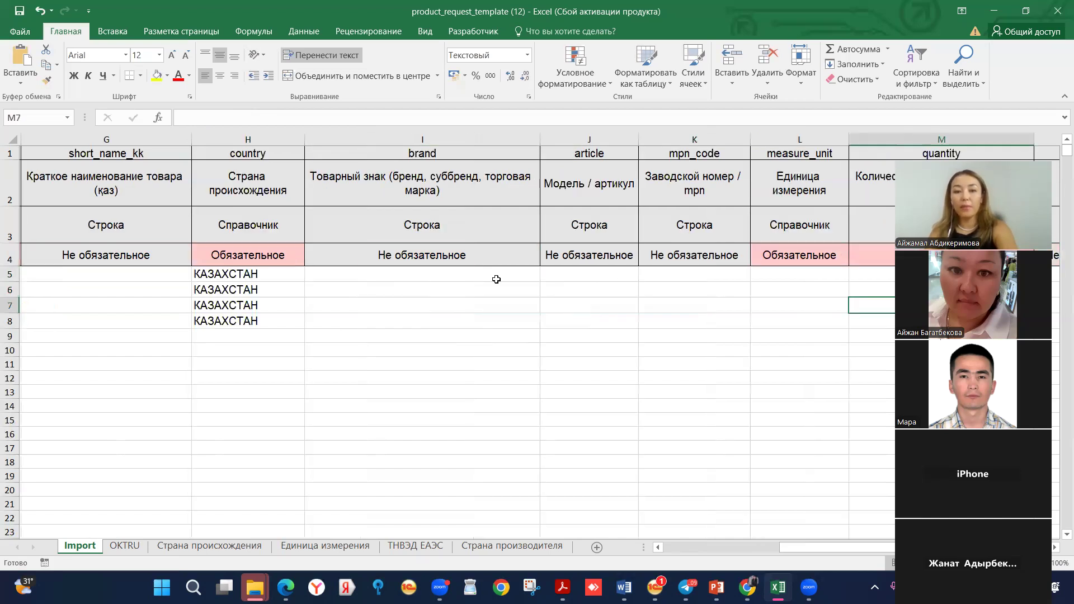
pyautogui.hscroll(3, 438, 278)
pyautogui.click(443, 276)
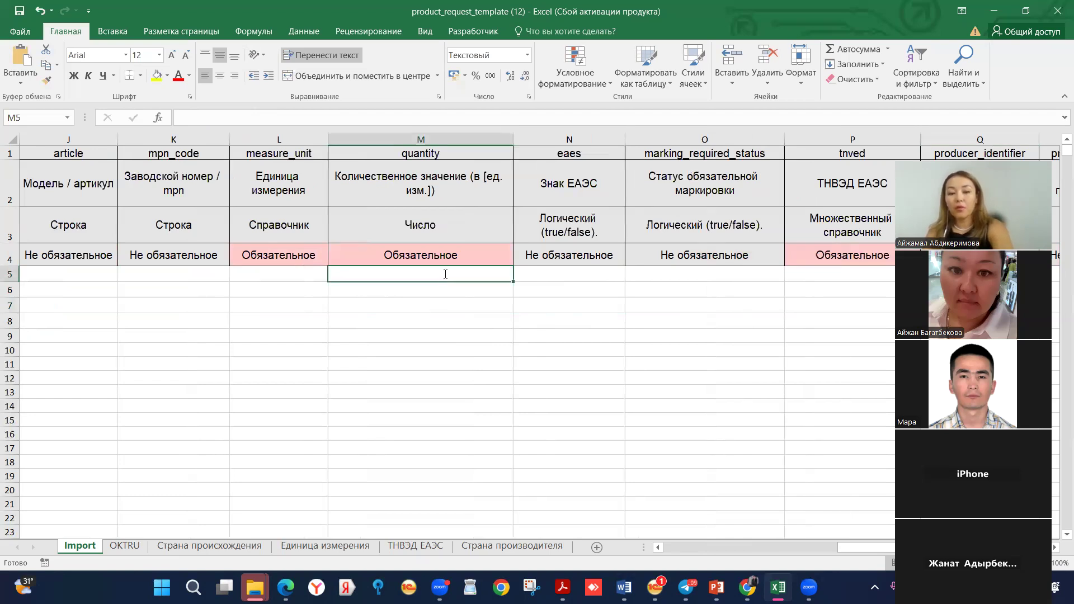
pyautogui.write('1')
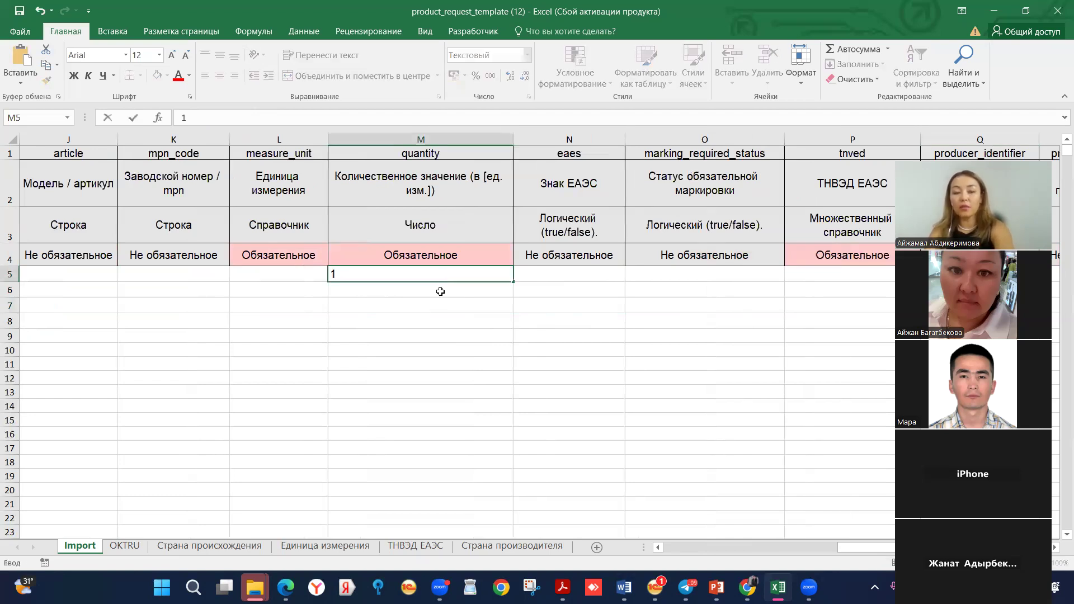
pyautogui.press('Return')
pyautogui.write('1')
pyautogui.press('Return')
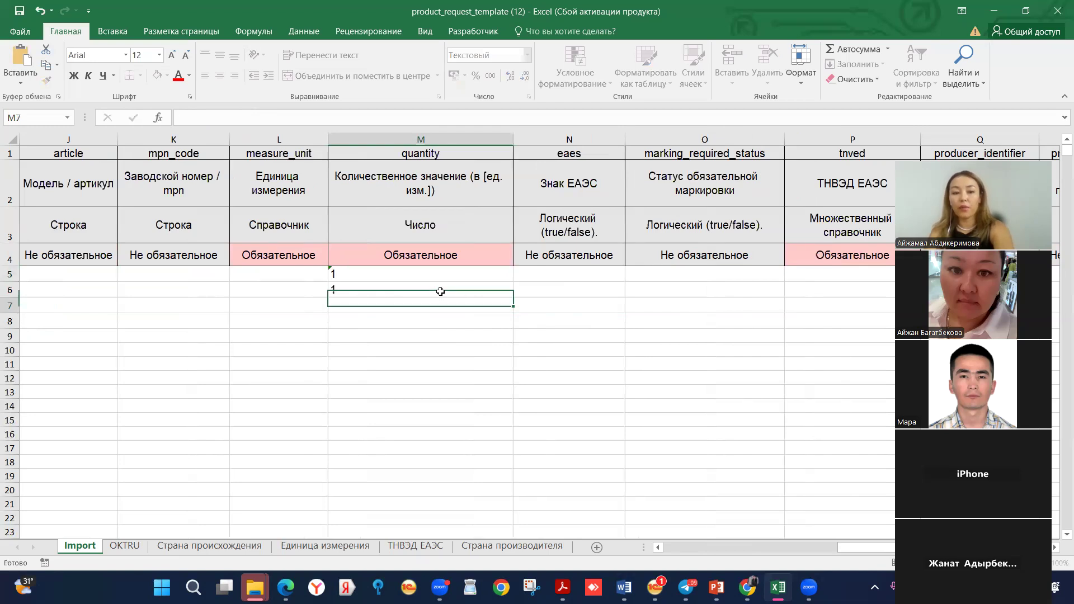
pyautogui.write('1')
pyautogui.press('Return')
pyautogui.write('1')
pyautogui.press('Return')
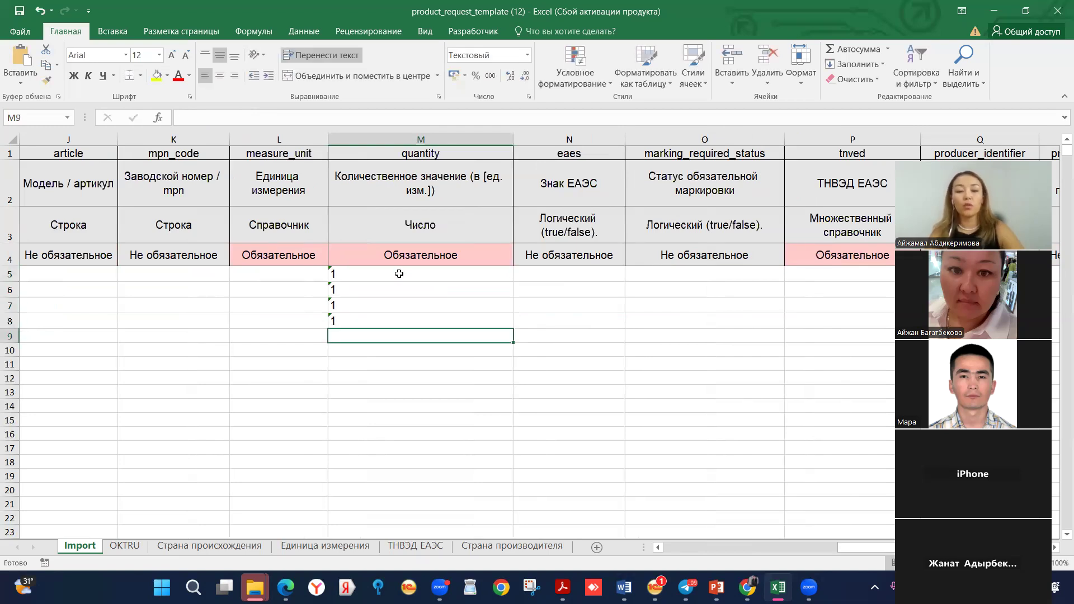
# Step: Enter Штука in measure_unit cell L5 and fill it down to L8
pyautogui.click(281, 276)
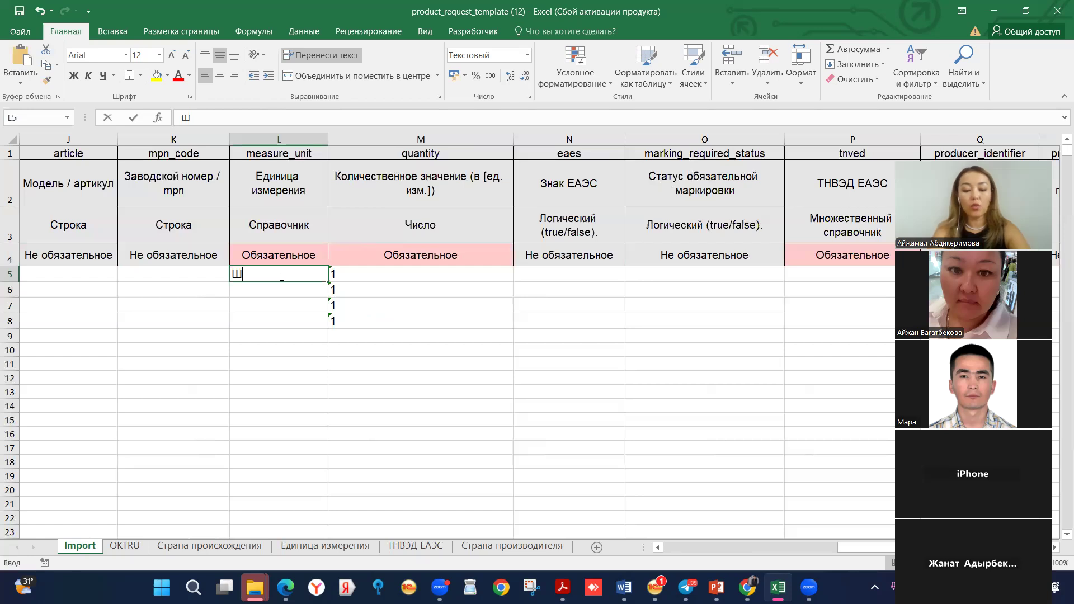
pyautogui.write('тука')
pyautogui.press('Return')
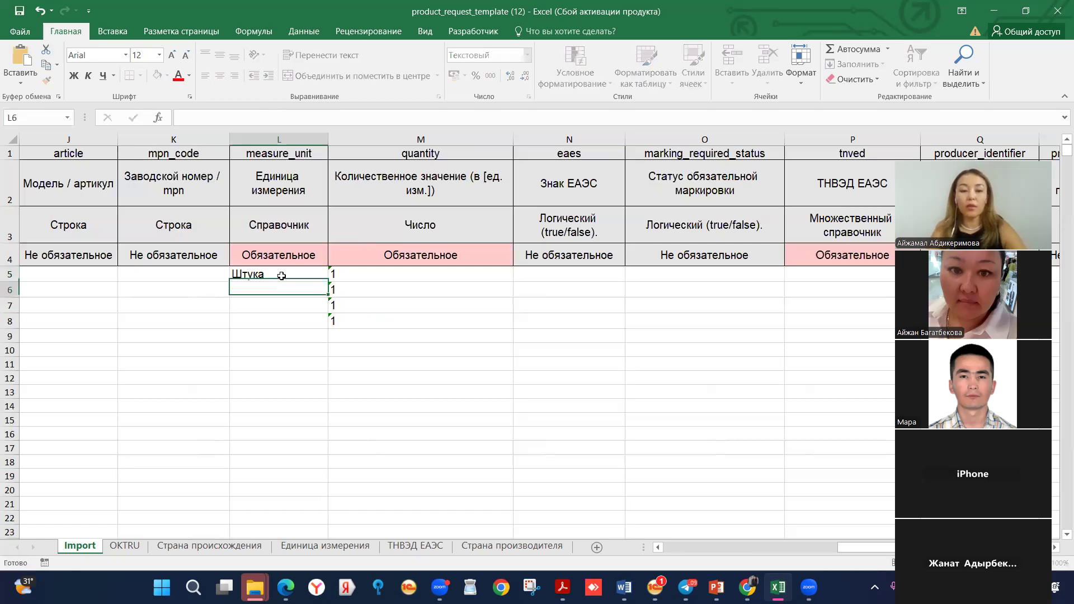
pyautogui.click(322, 277)
pyautogui.moveTo(328, 282); pyautogui.dragTo(324, 323)
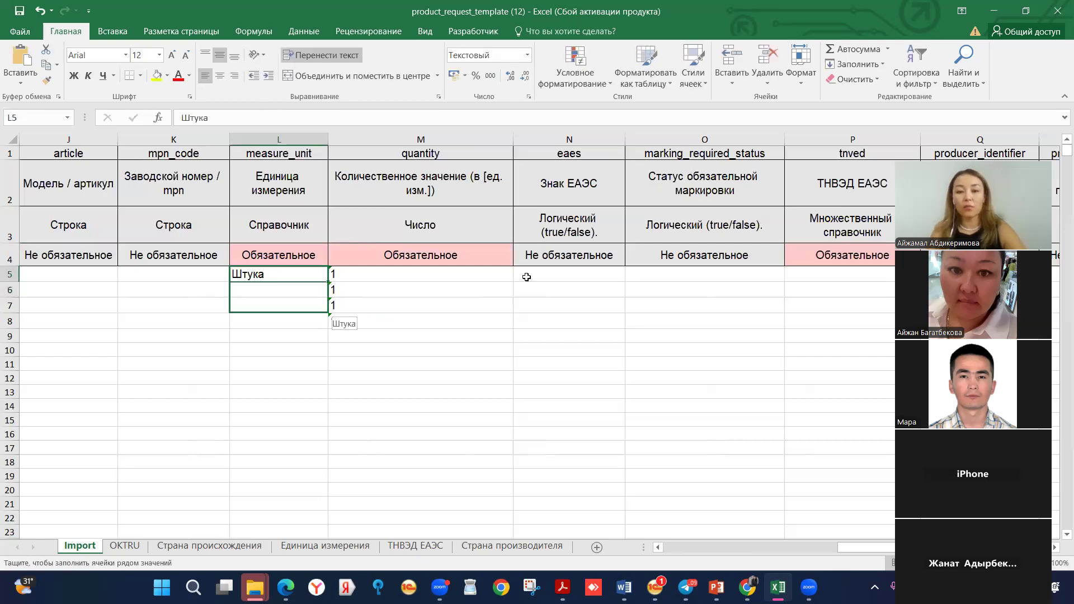
# Step: Enter ИП as the manufacturer name in cell S5 of the Import sheet
pyautogui.click(546, 273)
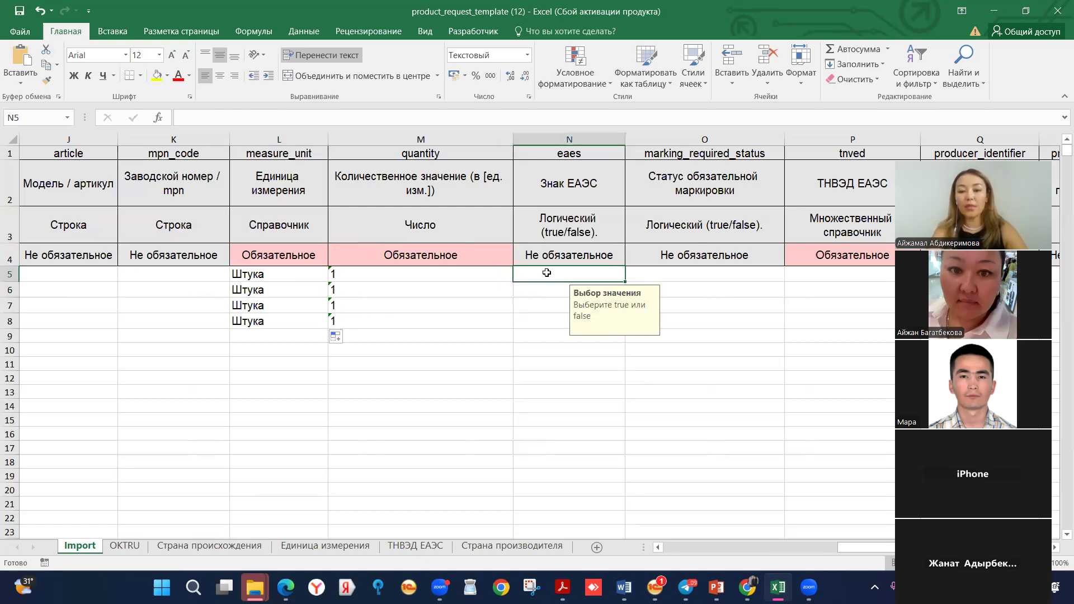
pyautogui.press('Right')
pyautogui.press('Right')
pyautogui.press('Right')
pyautogui.press('Right')
pyautogui.press('Right')
pyautogui.press('Right')
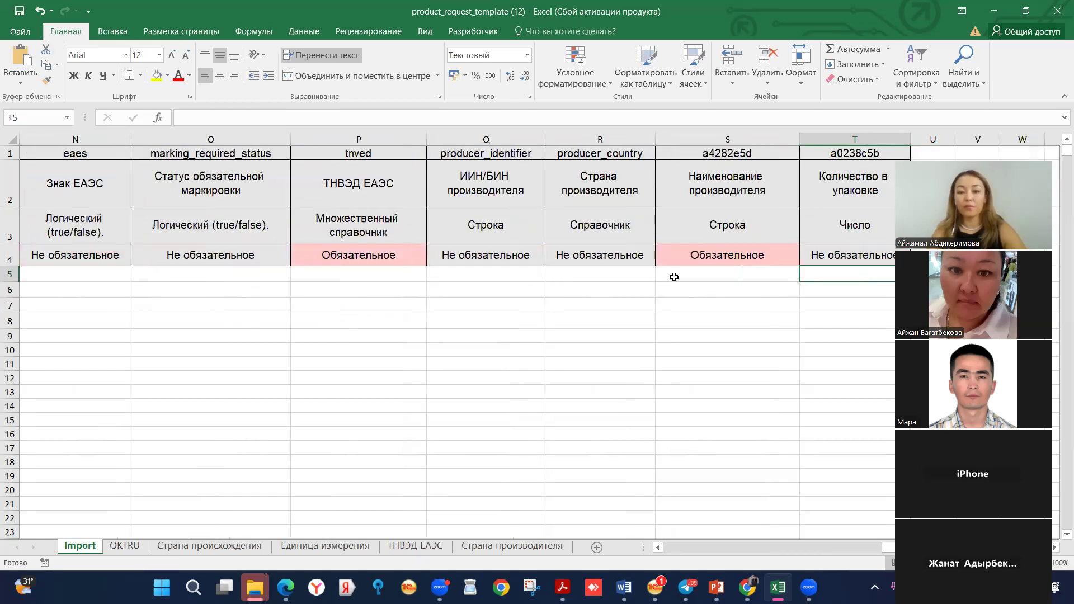
pyautogui.click(708, 280)
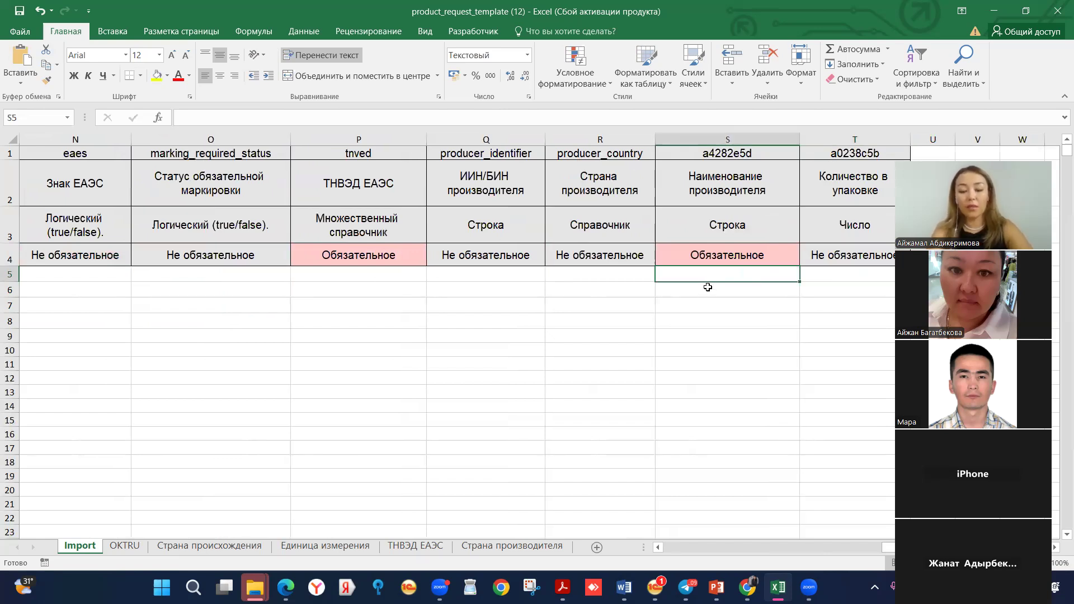
pyautogui.write('ИП')
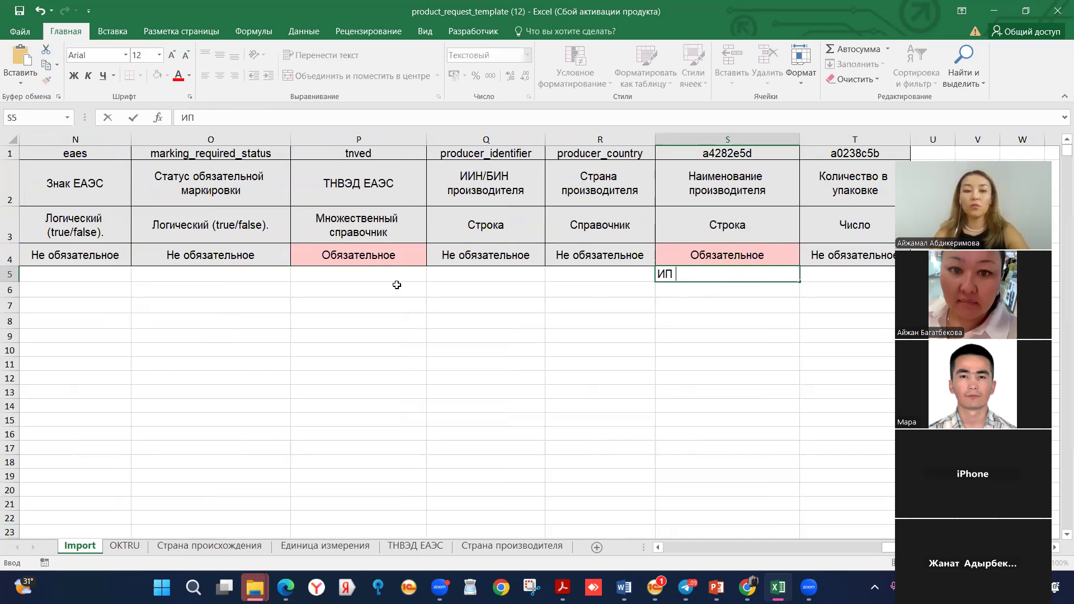
pyautogui.press('Left')
pyautogui.press('Left')
pyautogui.press('Left')
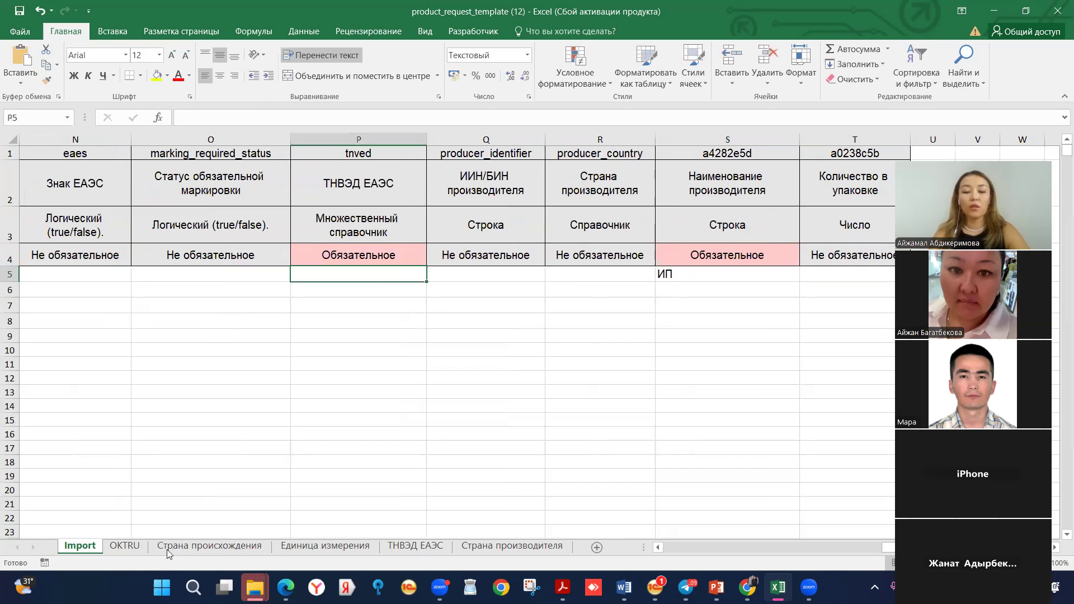
# Step: Search the OKTRU sheet for all occurrences of цветы
pyautogui.hotkey('ctrl', 'pagedown')
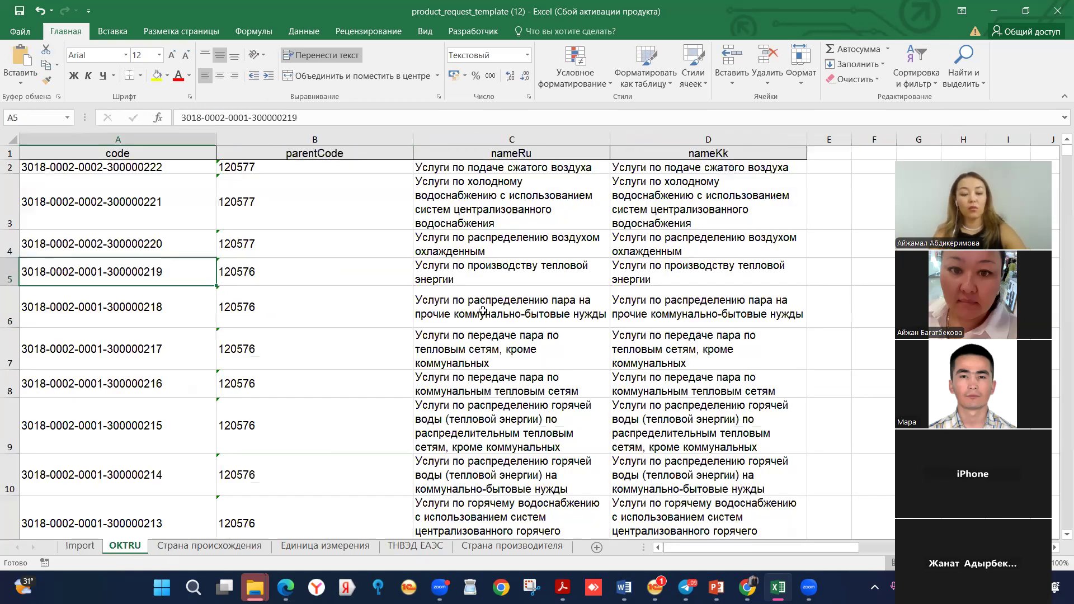
pyautogui.click(482, 311)
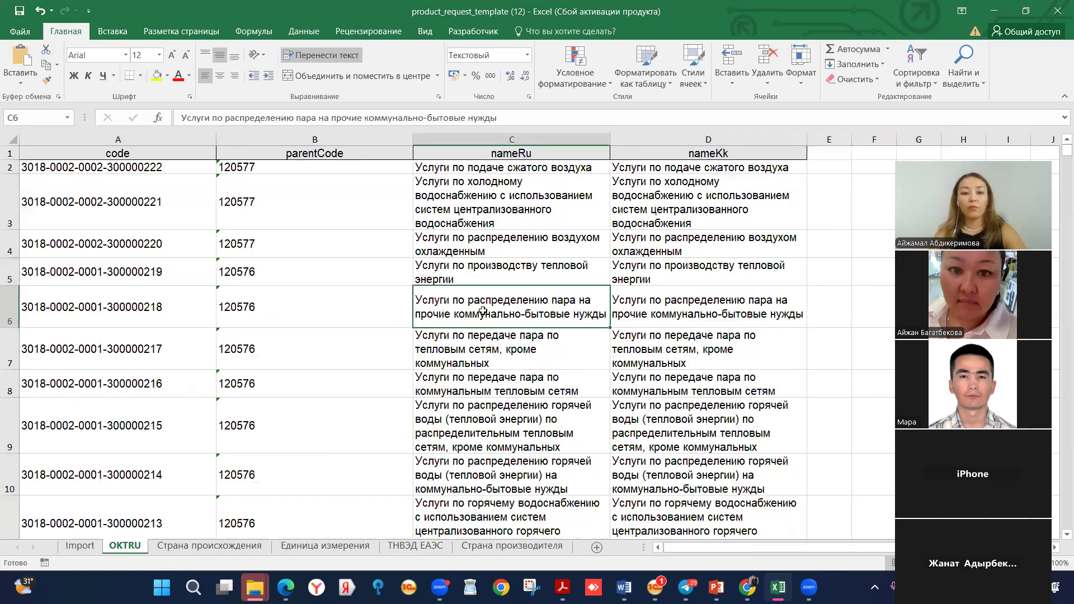
pyautogui.hotkey('ctrl', 'f')
pyautogui.write('цвет')
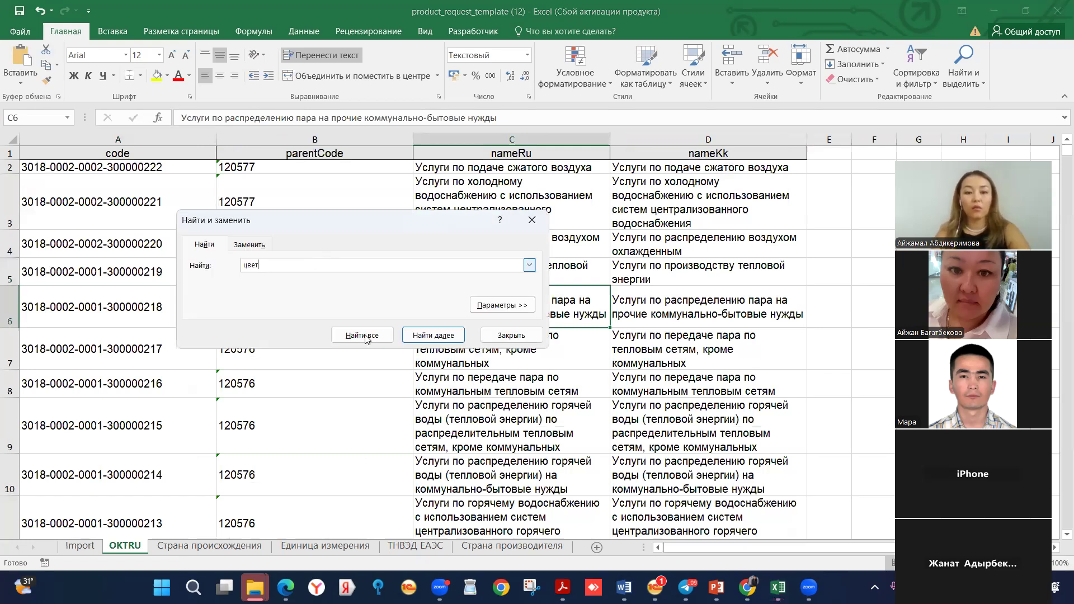
pyautogui.write('ы')
pyautogui.click(364, 335)
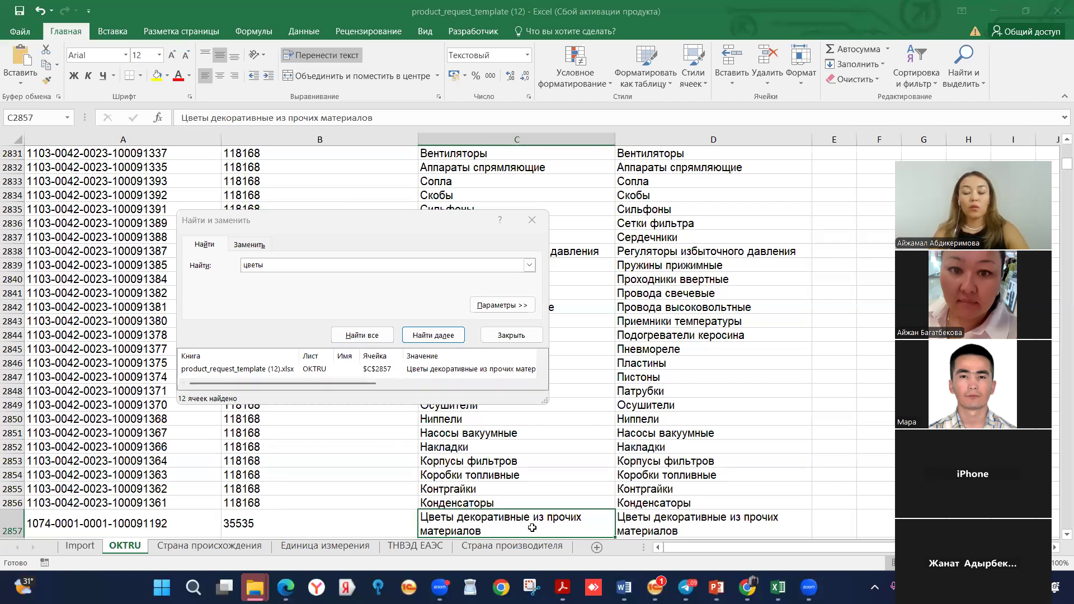
# Step: Go through the цветы matches on the OKTRU sheet one by one to compare the flower categories
pyautogui.click(385, 338)
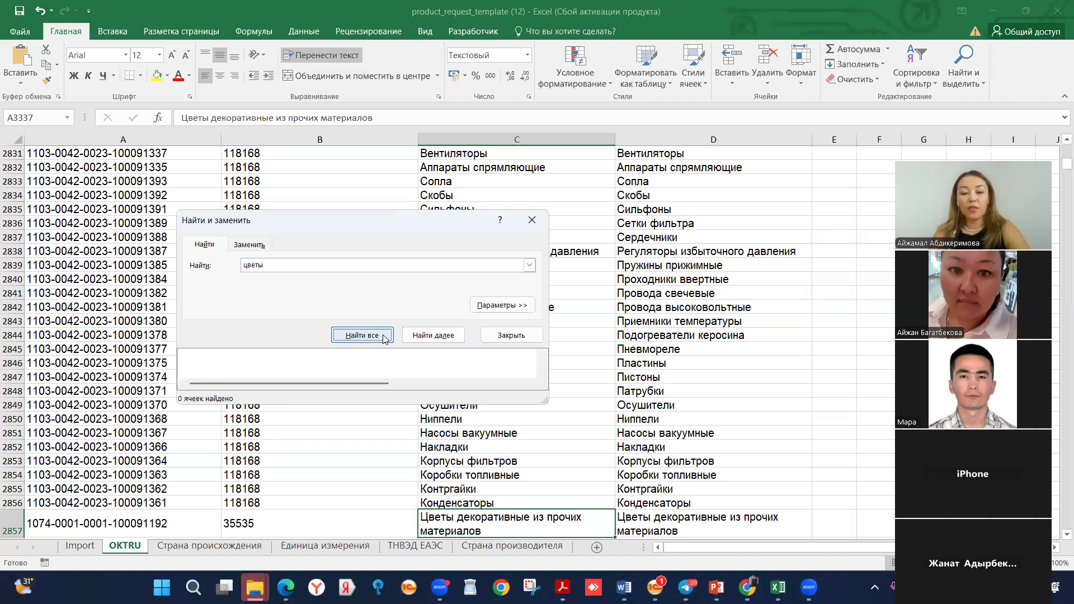
pyautogui.click(439, 338)
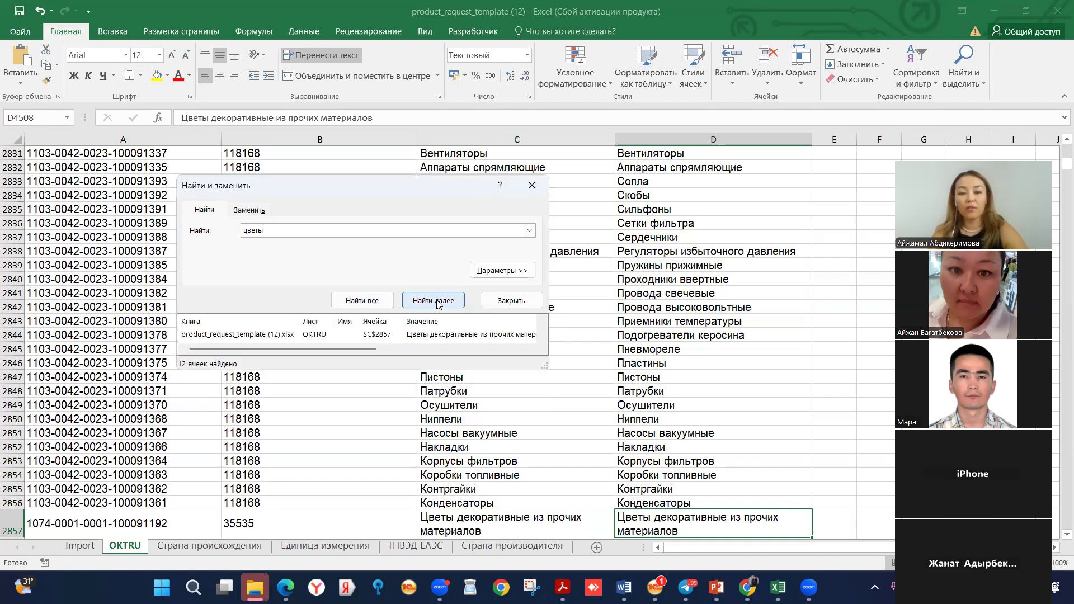
pyautogui.click(439, 303)
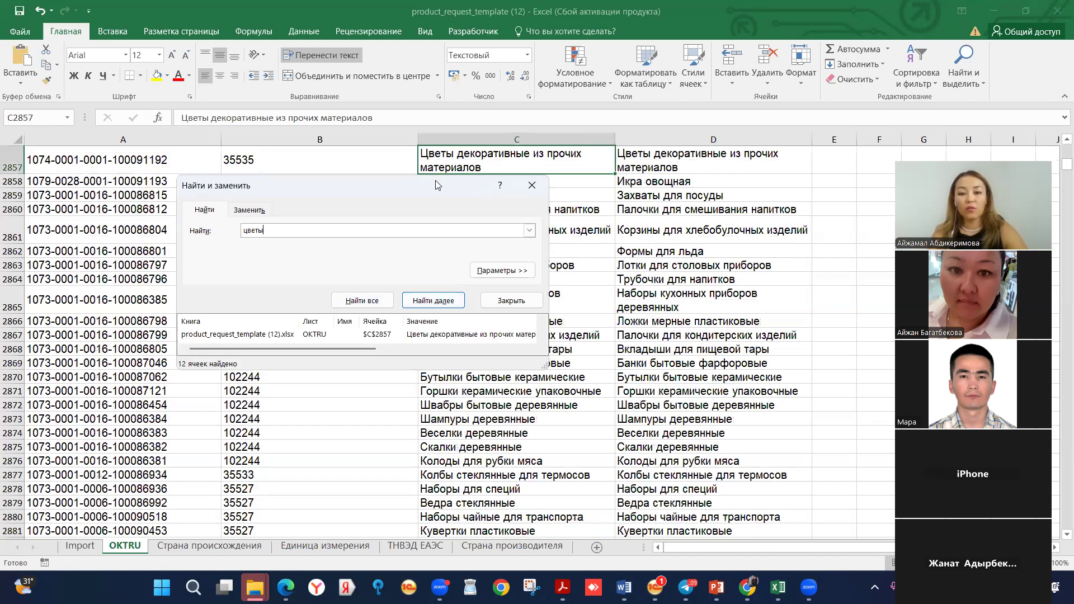
pyautogui.moveTo(435, 181); pyautogui.dragTo(278, 149)
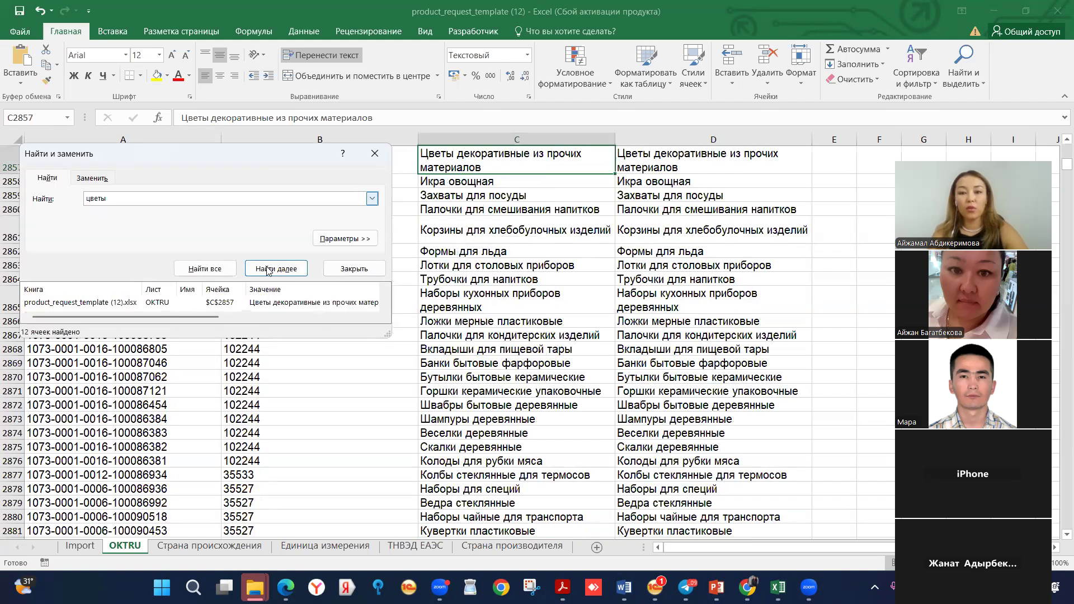
pyautogui.click(269, 271)
pyautogui.click(269, 271)
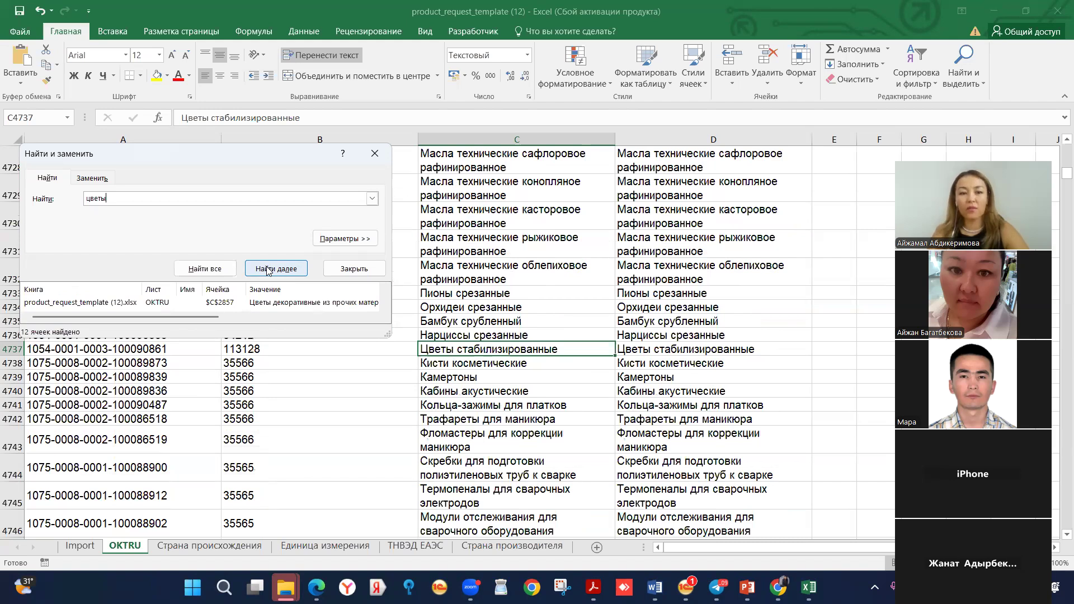
pyautogui.click(269, 270)
pyautogui.click(268, 271)
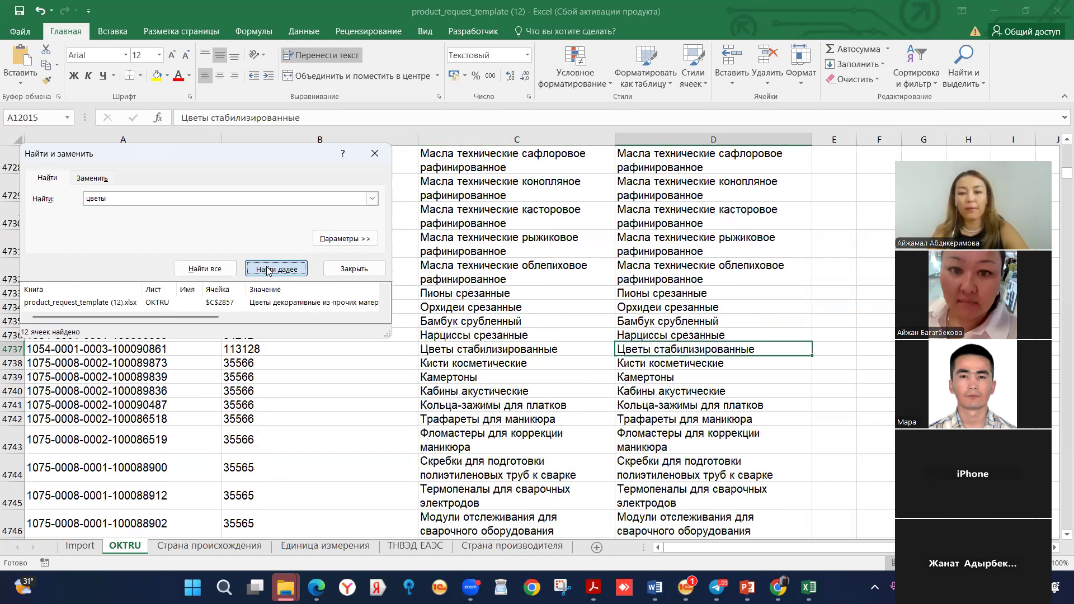
pyautogui.click(269, 271)
pyautogui.click(269, 271)
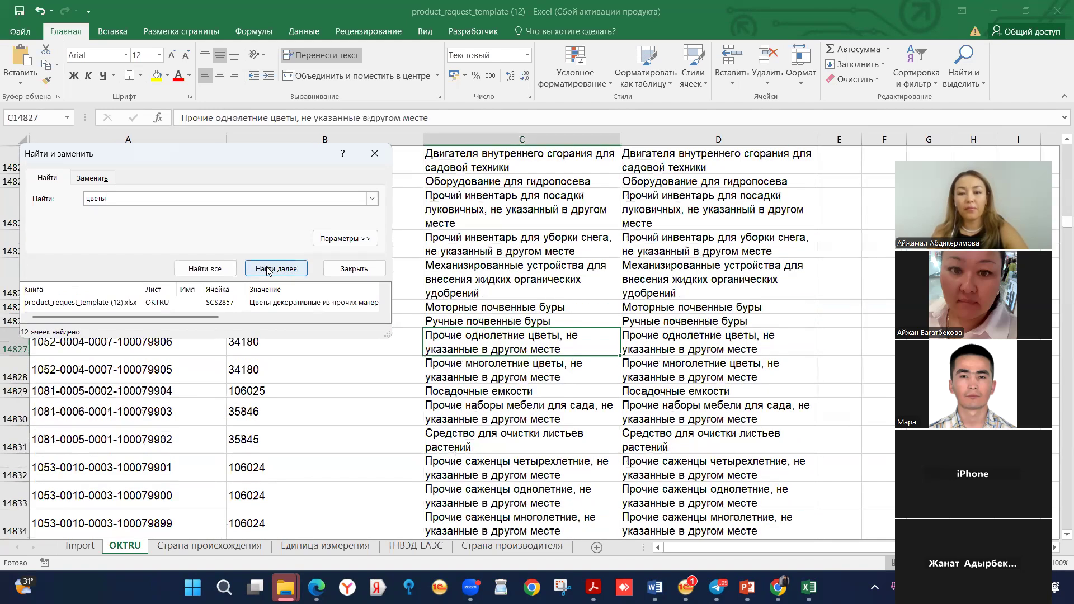
pyautogui.click(269, 271)
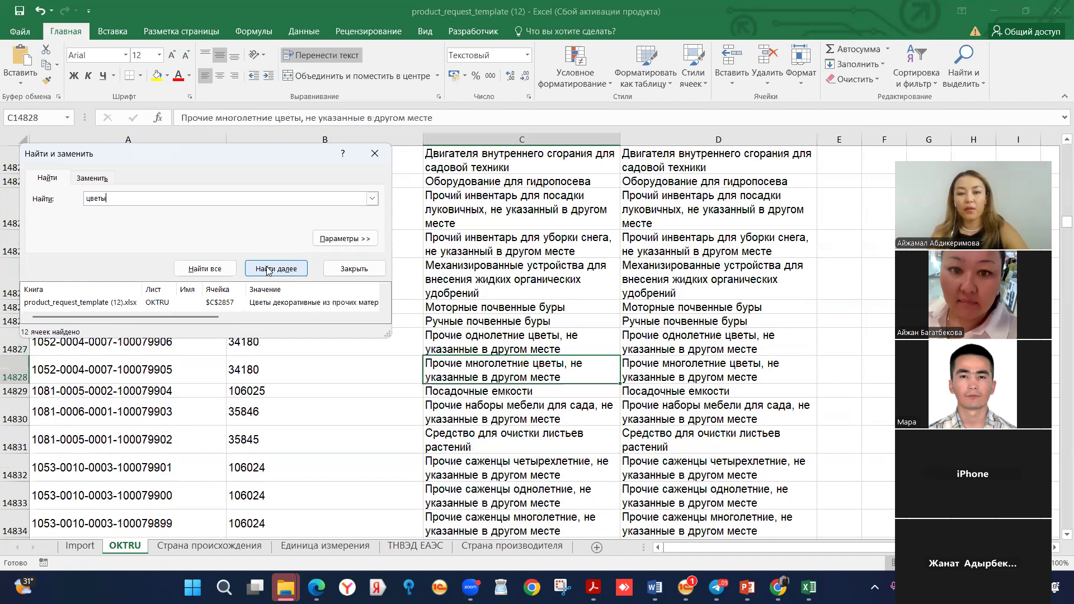
pyautogui.click(268, 271)
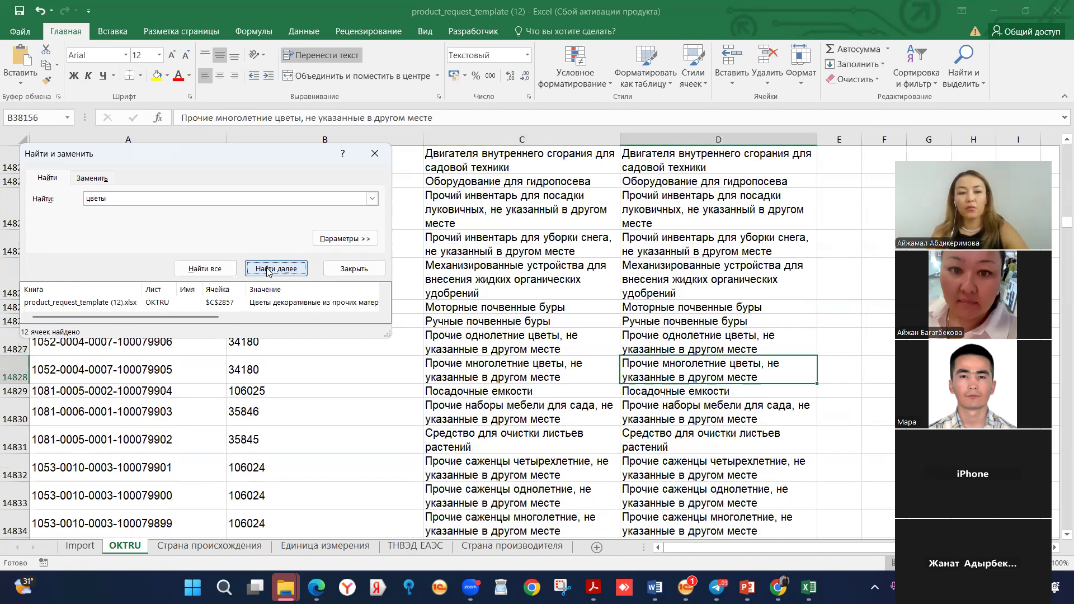
pyautogui.click(148, 305)
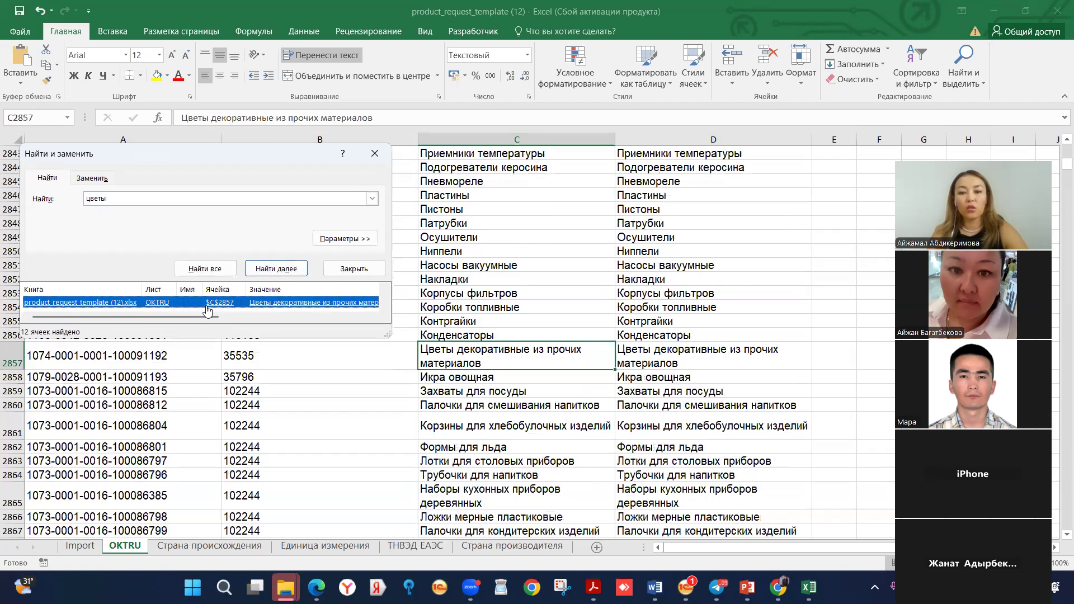
pyautogui.doubleClick(144, 359)
pyautogui.moveTo(179, 359); pyautogui.dragTo(15, 355)
pyautogui.hotkey('ctrl', 'c')
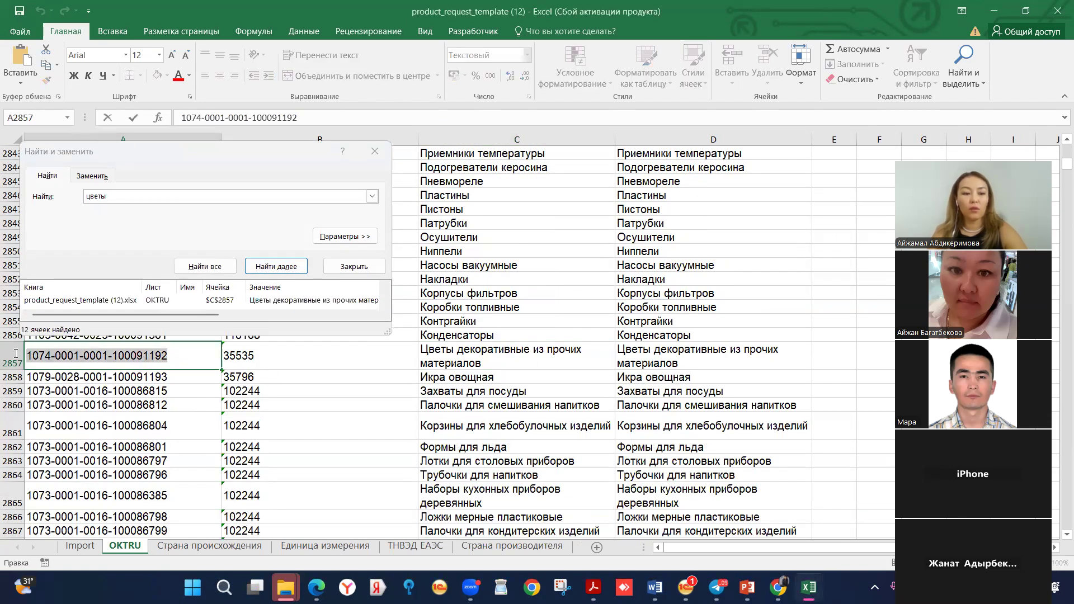
pyautogui.click(90, 547)
pyautogui.click(374, 75)
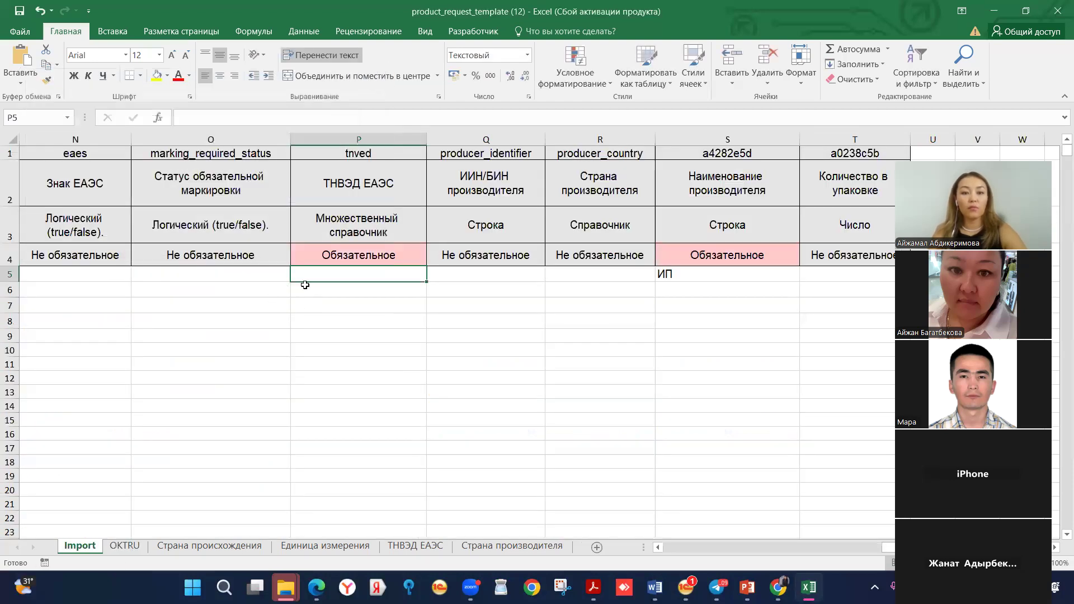
pyautogui.press('Left')
pyautogui.press('Left')
pyautogui.press('Left')
pyautogui.press('Left')
pyautogui.press('Left')
pyautogui.press('Left')
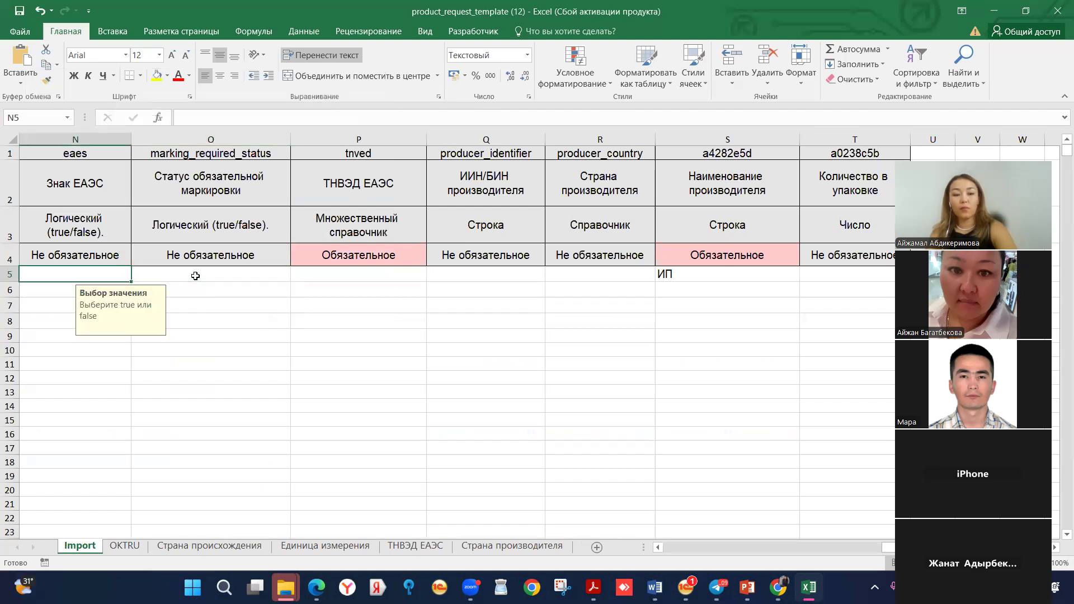
pyautogui.press('Left')
pyautogui.press('Left')
pyautogui.press('Left')
pyautogui.press('Left')
pyautogui.press('Left')
pyautogui.press('Left')
pyautogui.press('Left')
pyautogui.press('Left')
pyautogui.press('Left')
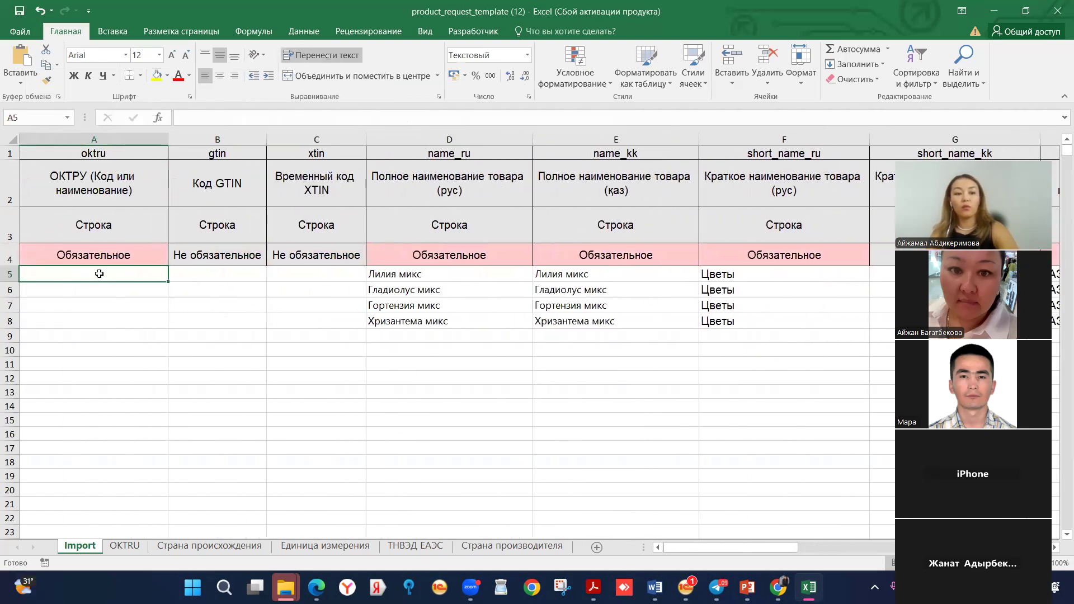
pyautogui.hotkey('ctrl', 'v')
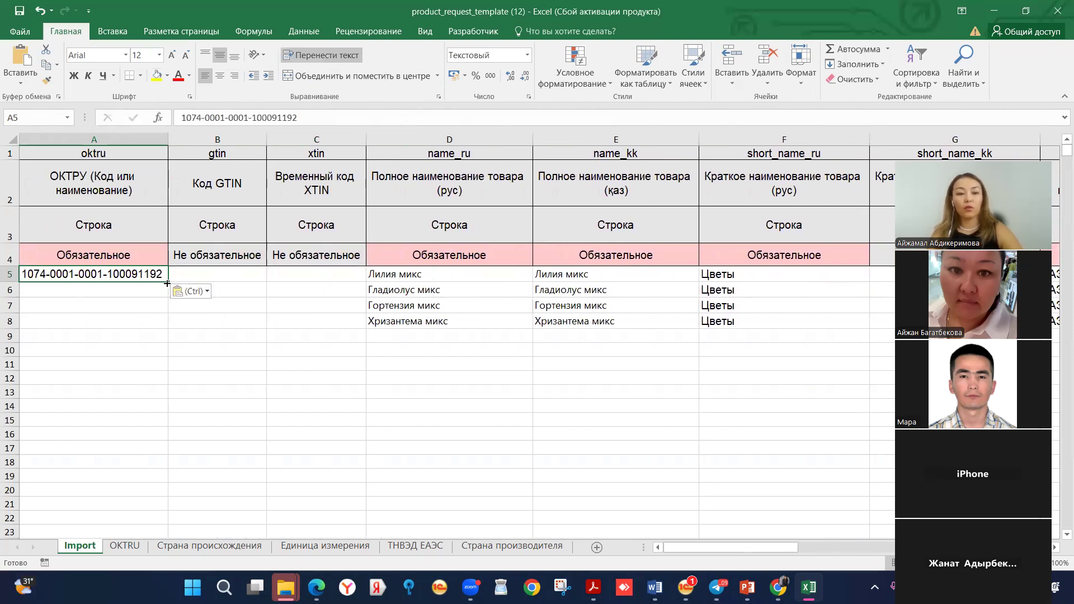
pyautogui.moveTo(168, 282); pyautogui.dragTo(166, 328)
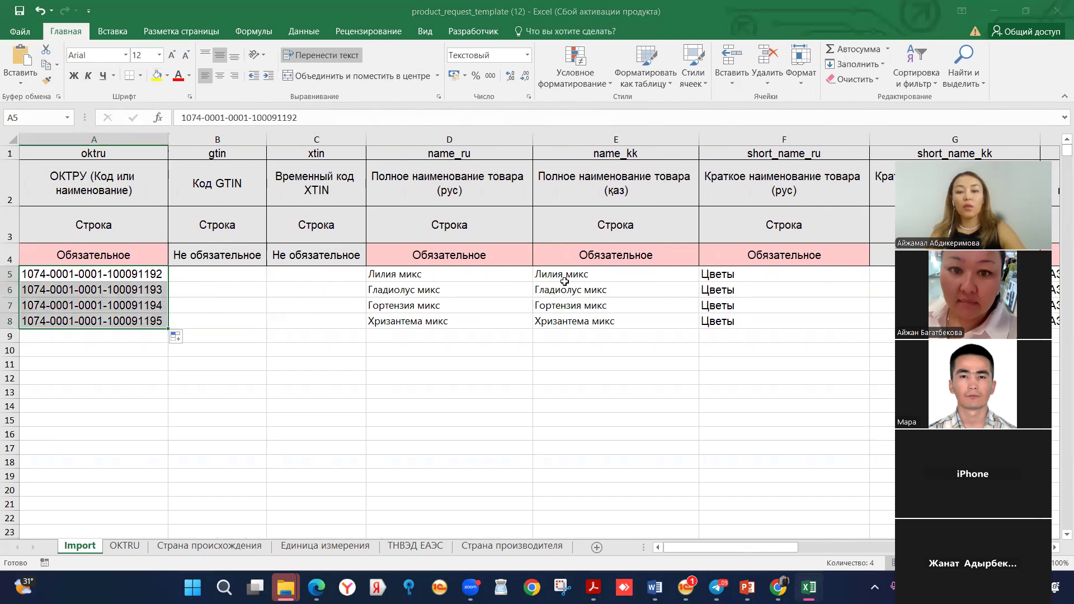
# Step: Search the "ТНВЭД ЕАЭС" sheet for all occurrences of цветы
pyautogui.click(424, 546)
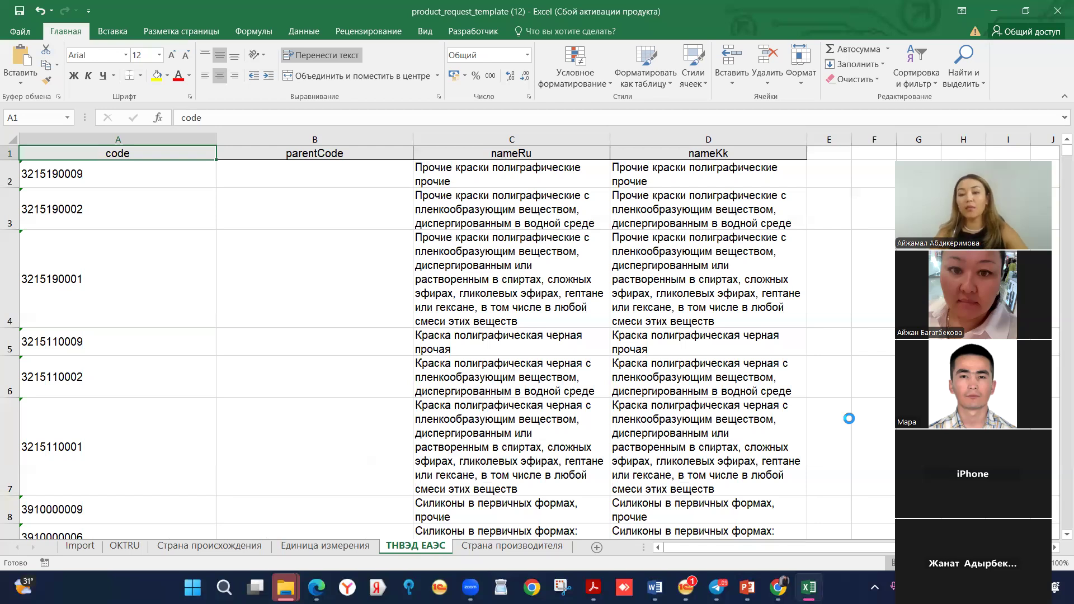
pyautogui.click(510, 336)
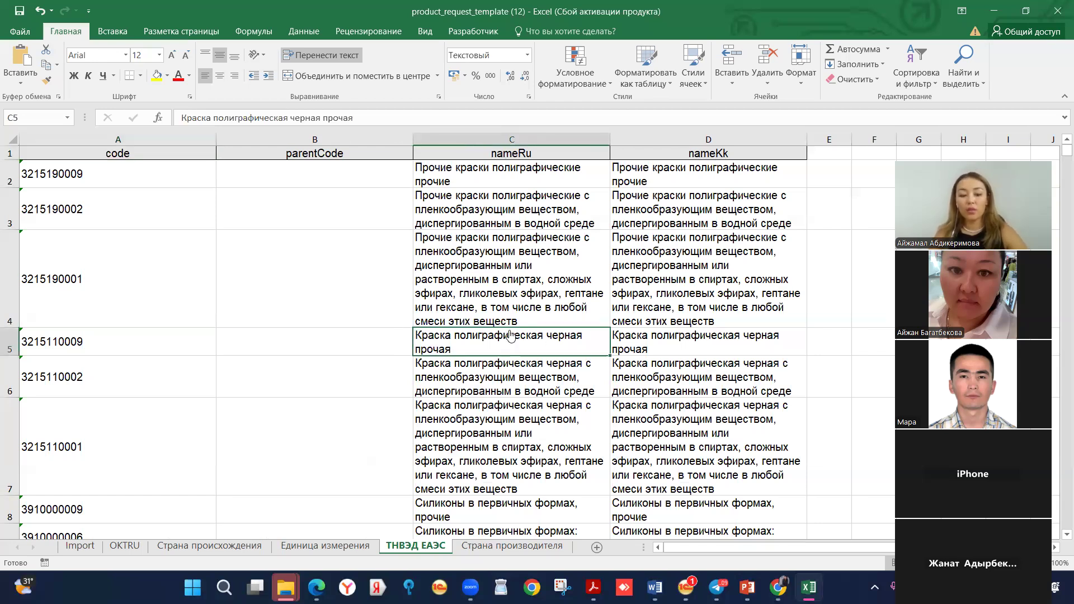
pyautogui.hotkey('ctrl', 'f')
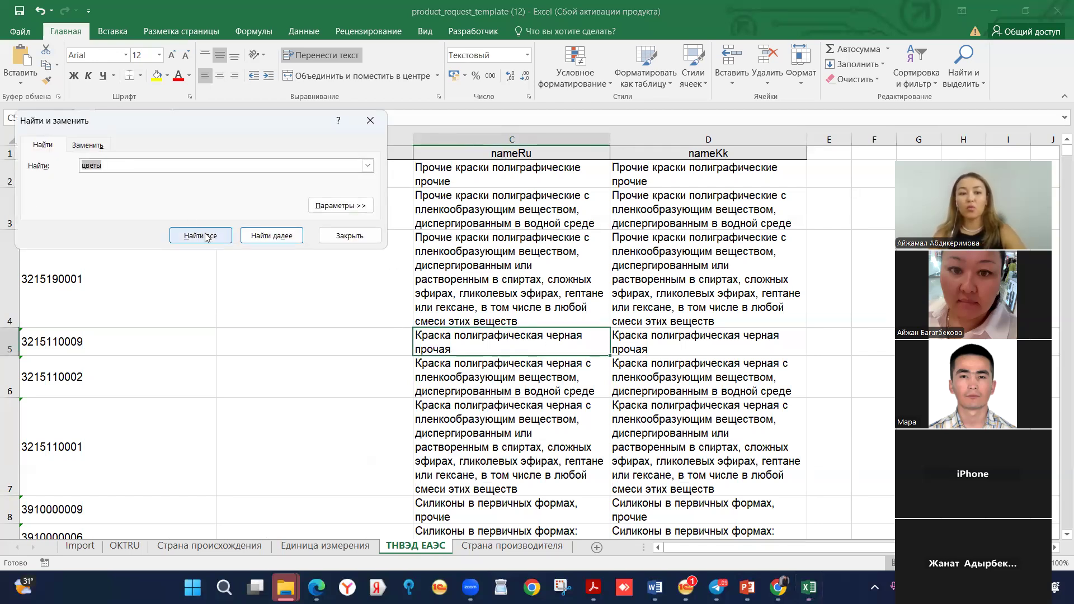
pyautogui.click(206, 235)
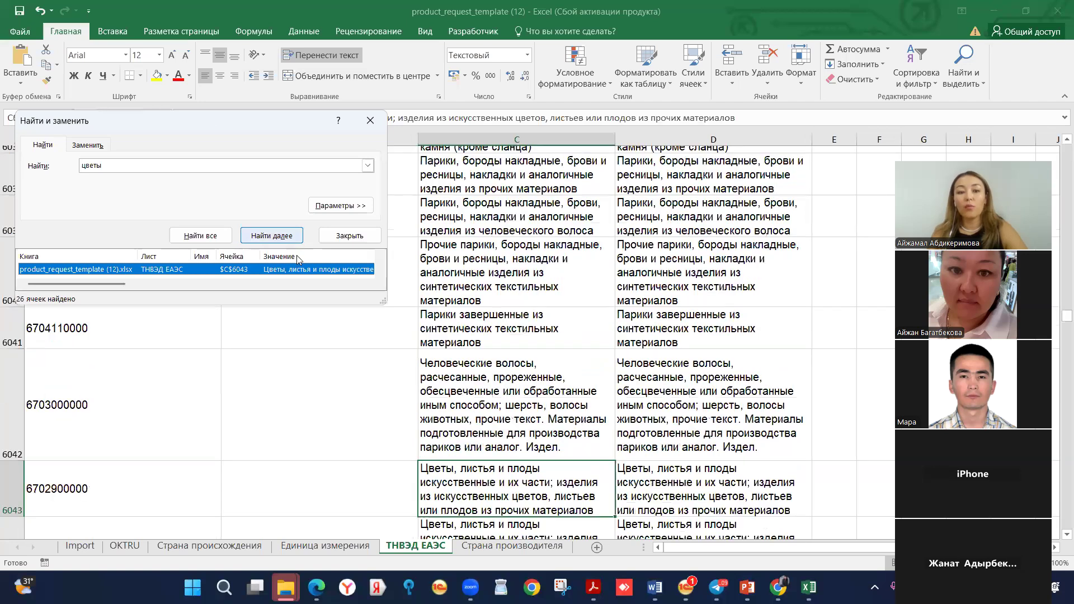
# Step: Go through the цветы matches on the "ТНВЭД ЕАЭС" sheet one by one to compare the codes for flowers
pyautogui.click(56, 482)
pyautogui.doubleClick(56, 481)
pyautogui.doubleClick(56, 482)
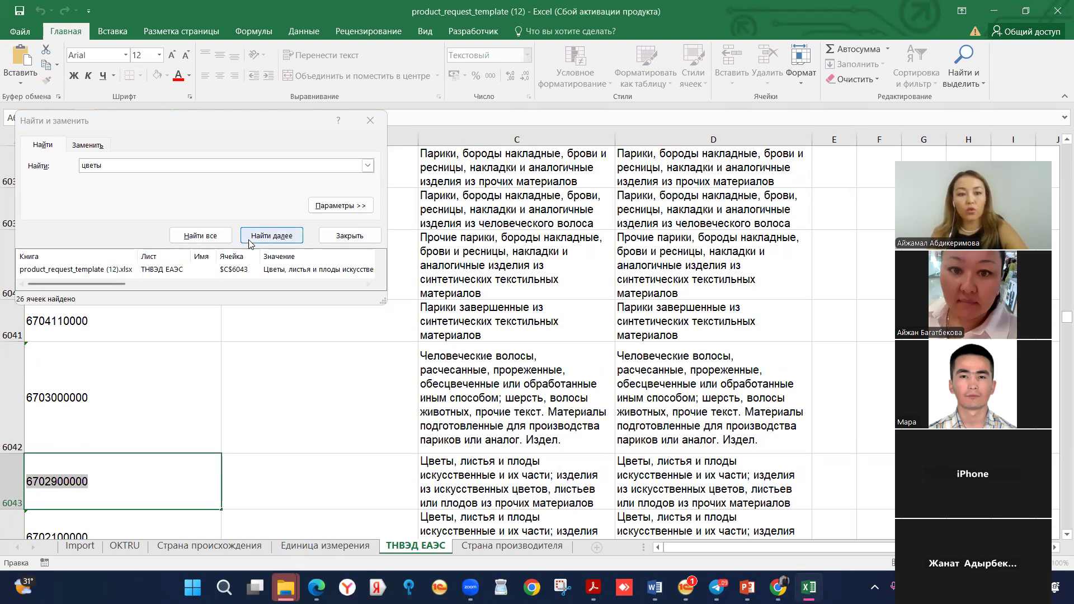
pyautogui.click(274, 236)
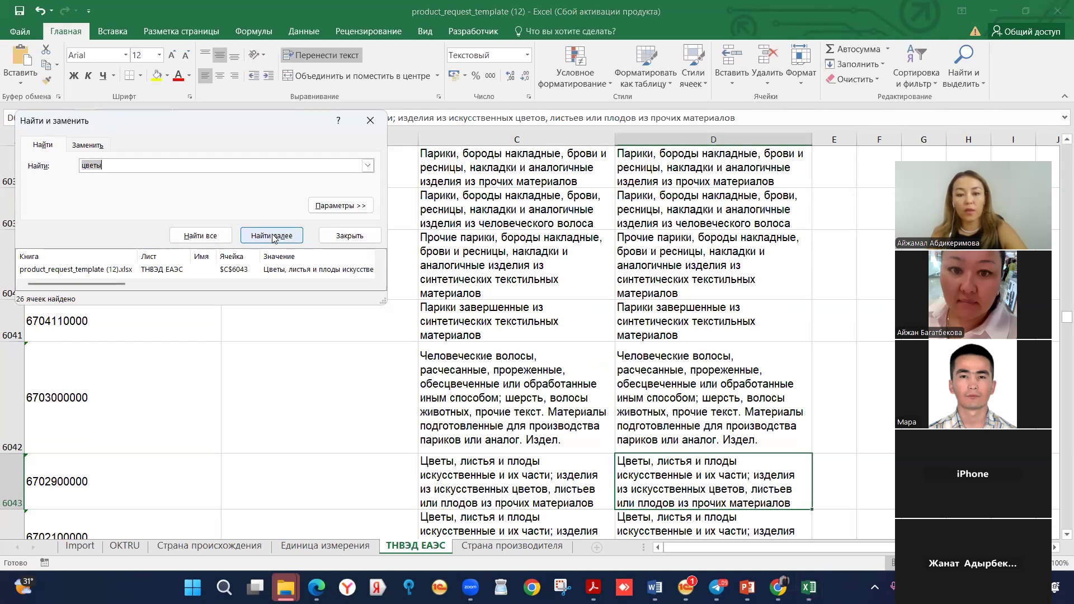
pyautogui.click(273, 236)
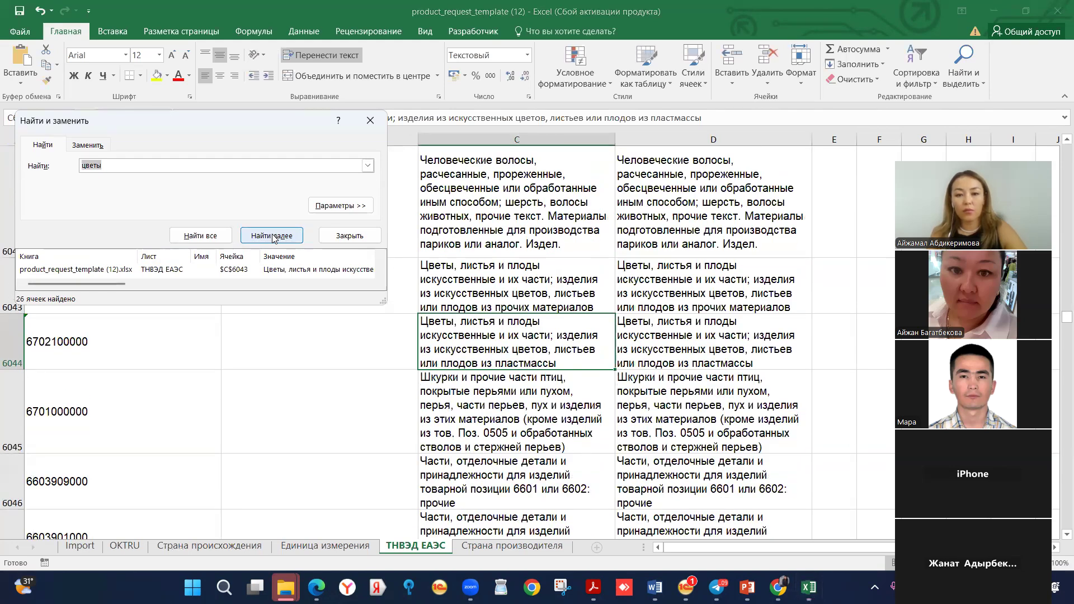
pyautogui.click(274, 236)
pyautogui.click(273, 236)
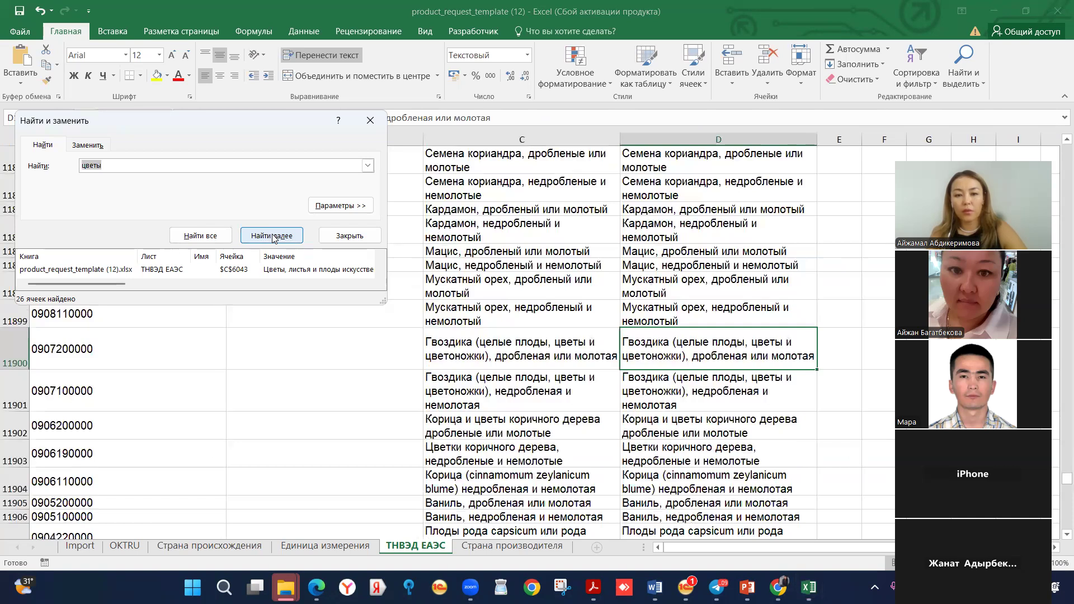
pyautogui.click(274, 237)
pyautogui.click(274, 236)
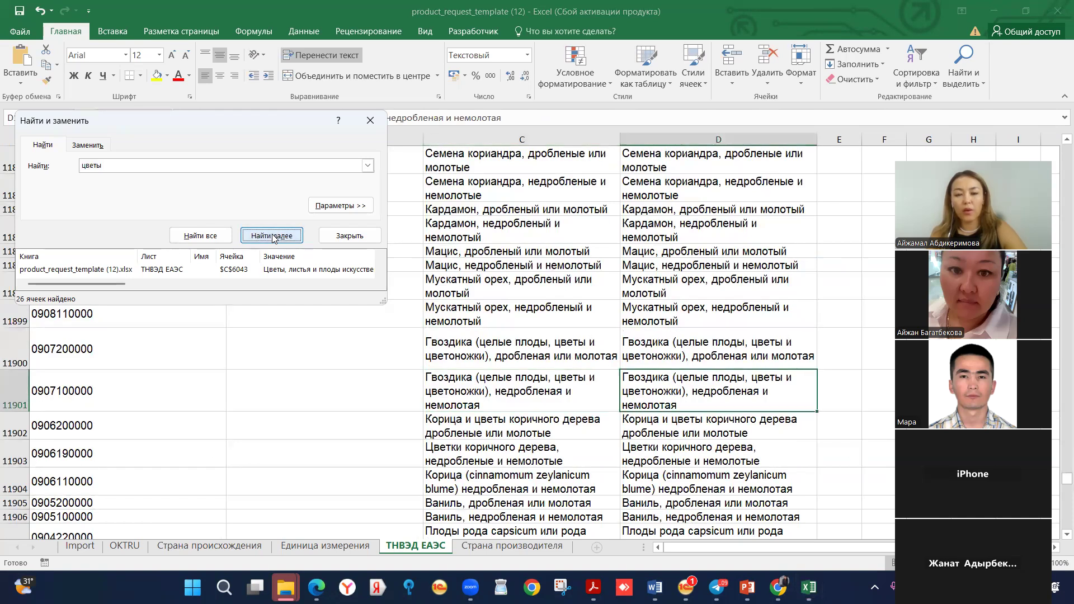
pyautogui.click(273, 236)
pyautogui.click(274, 236)
pyautogui.click(274, 237)
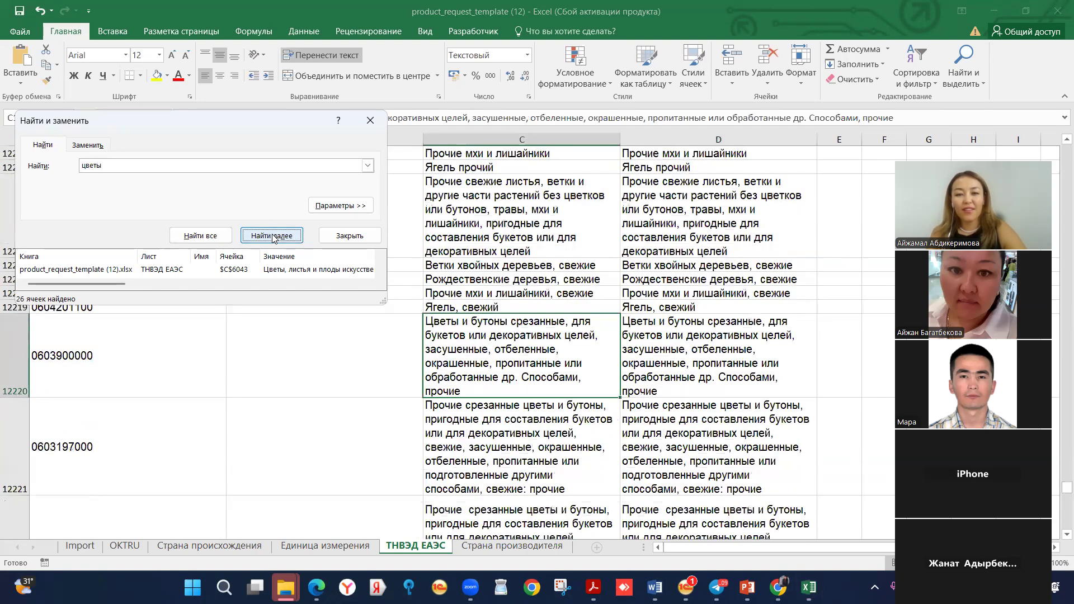
pyautogui.click(30, 367)
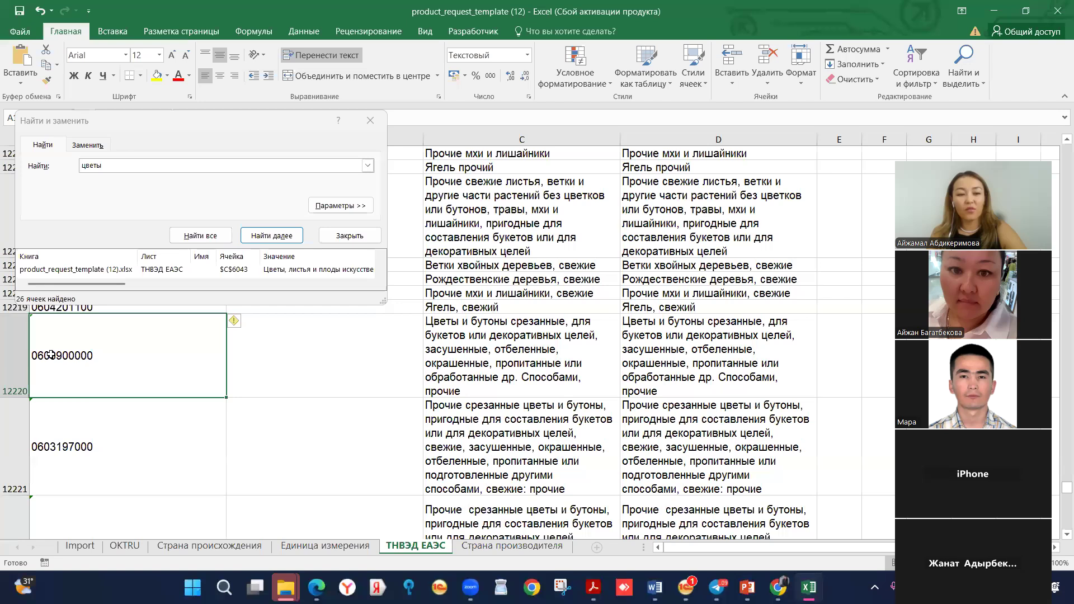
pyautogui.doubleClick(51, 354)
pyautogui.hotkey('ctrl', 'c')
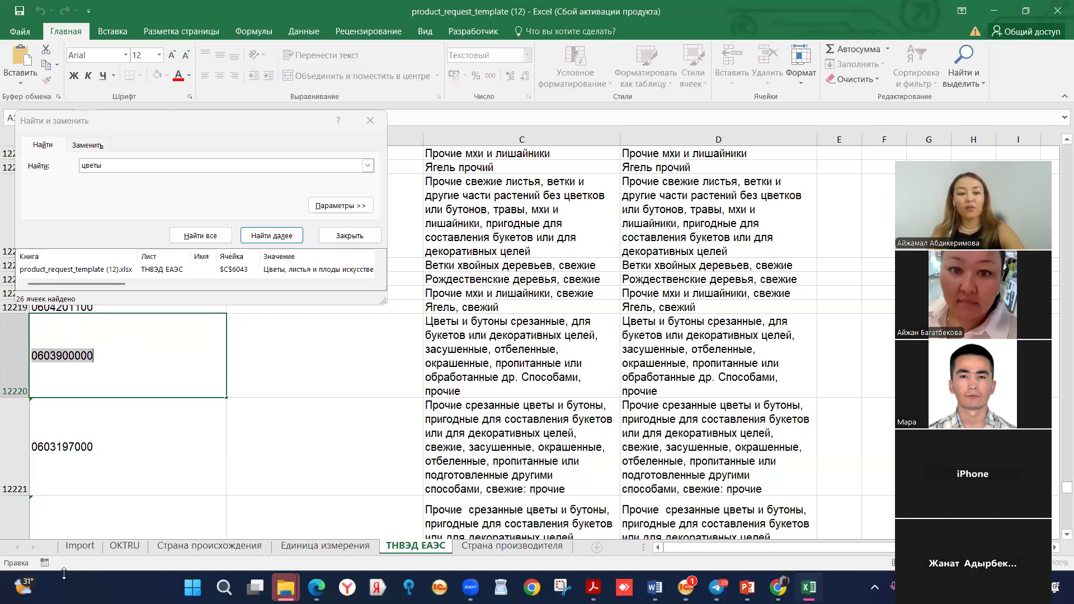
pyautogui.click(79, 546)
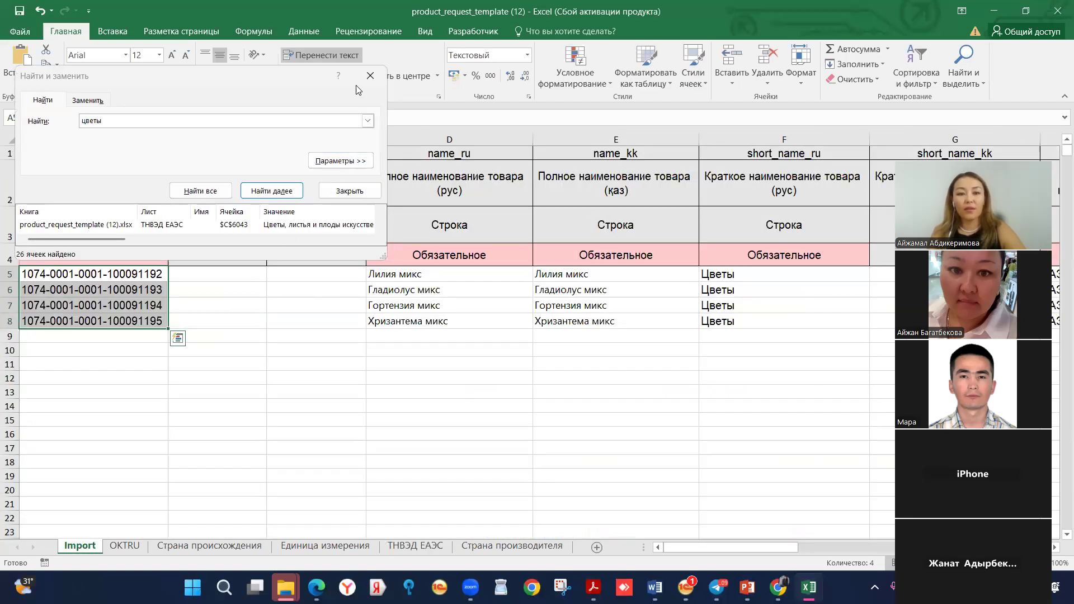
pyautogui.click(370, 75)
pyautogui.click(339, 292)
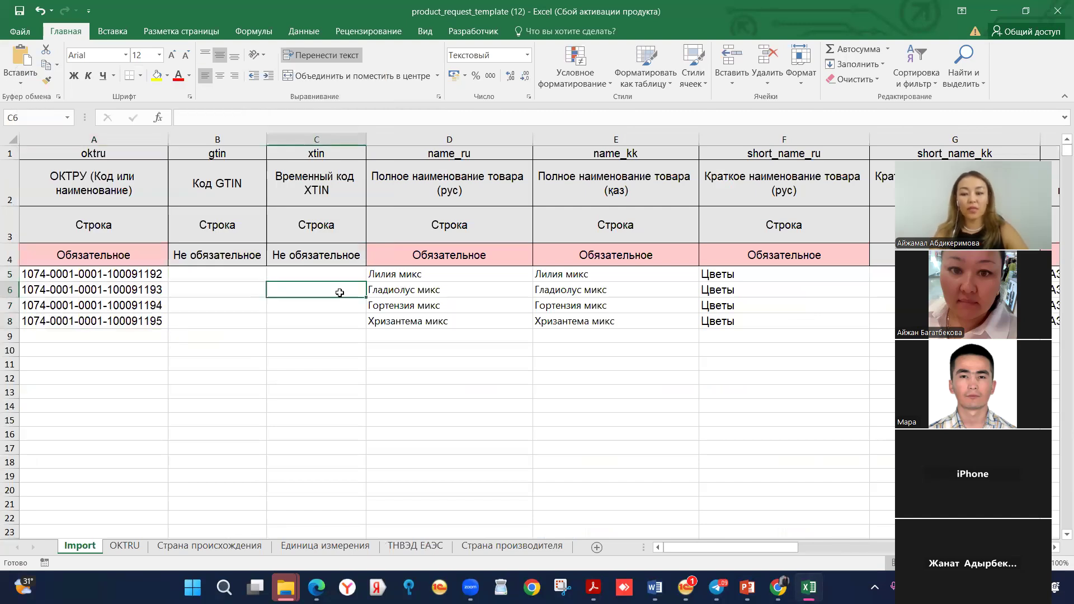
pyautogui.press('Right')
pyautogui.press('Right')
pyautogui.press('Right')
pyautogui.press('Right')
pyautogui.press('Right')
pyautogui.press('Right')
pyautogui.press('Right')
pyautogui.press('Right')
pyautogui.press('Right')
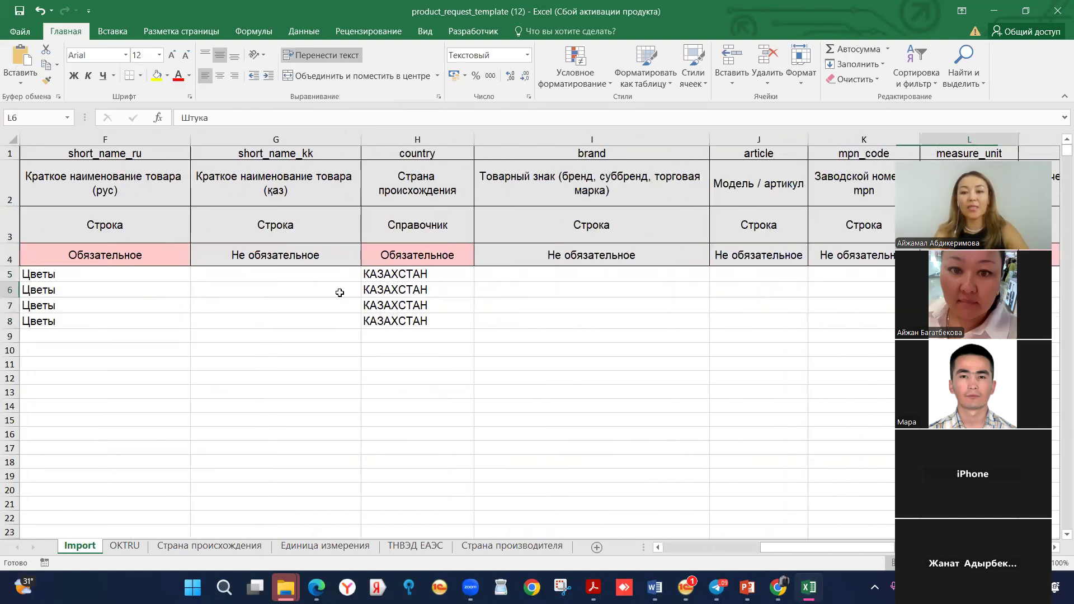
pyautogui.press('Right')
pyautogui.press('Right')
pyautogui.press('Right')
pyautogui.press('Right')
pyautogui.press('Right')
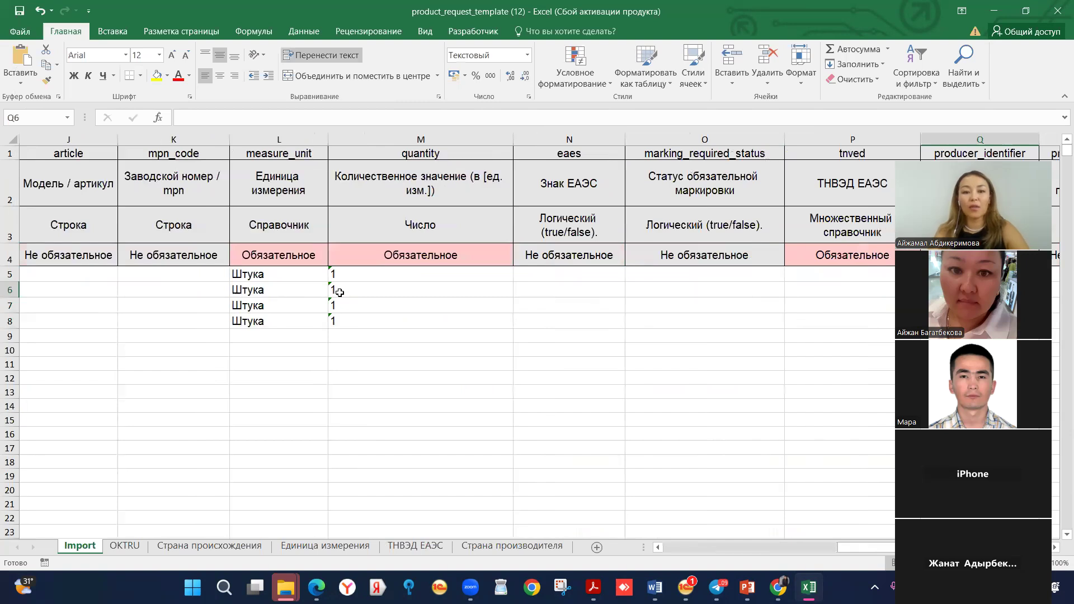
pyautogui.press('Right')
pyautogui.press('Right')
pyautogui.press('Right')
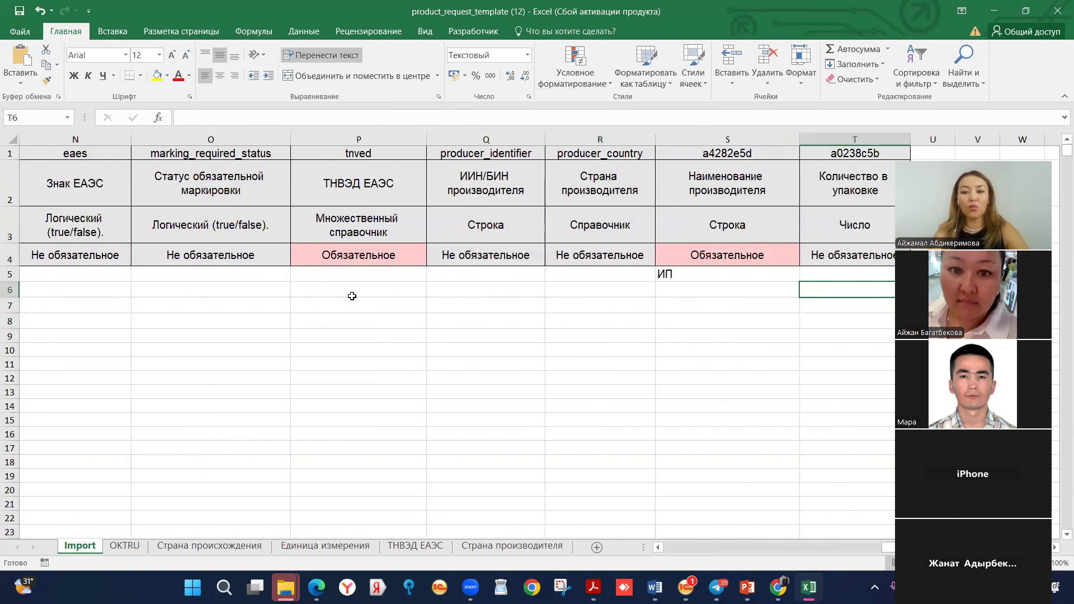
pyautogui.doubleClick(379, 275)
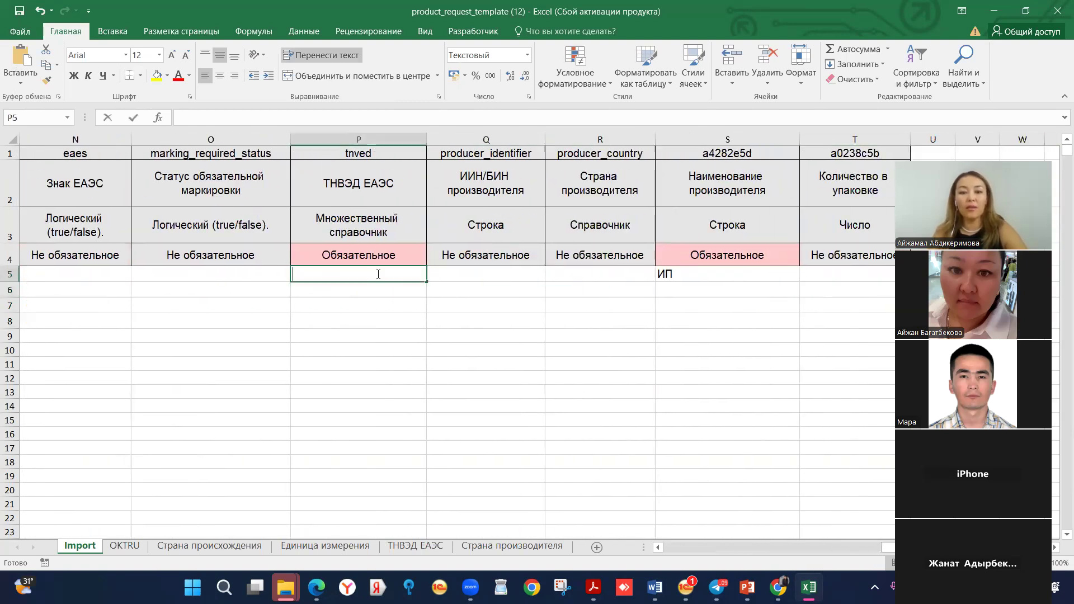
pyautogui.hotkey('ctrl', 'v')
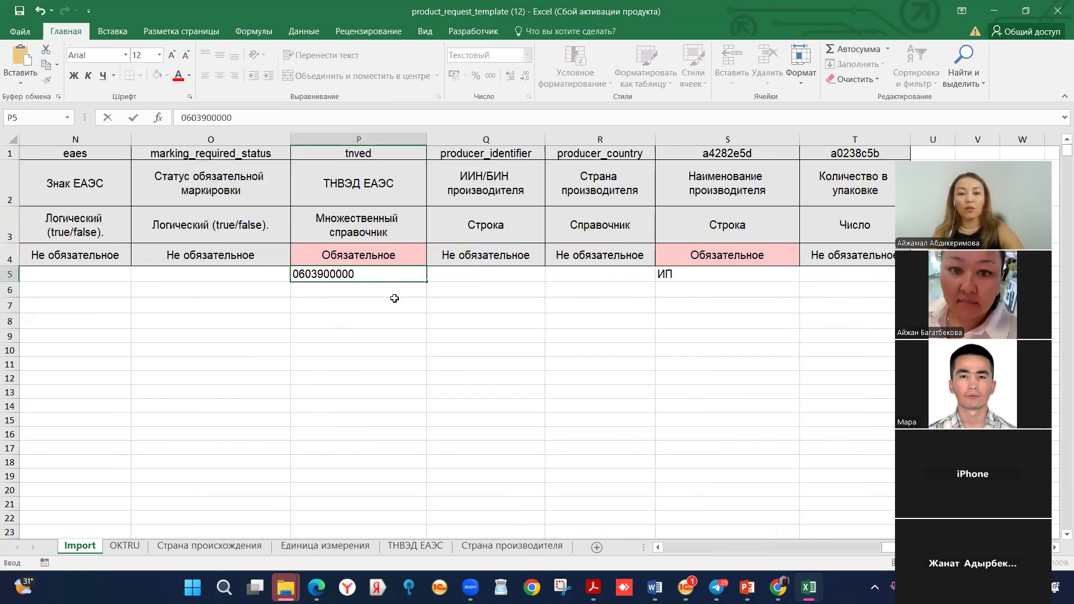
pyautogui.press('Return')
pyautogui.press('Up')
pyautogui.moveTo(425, 281); pyautogui.dragTo(425, 334)
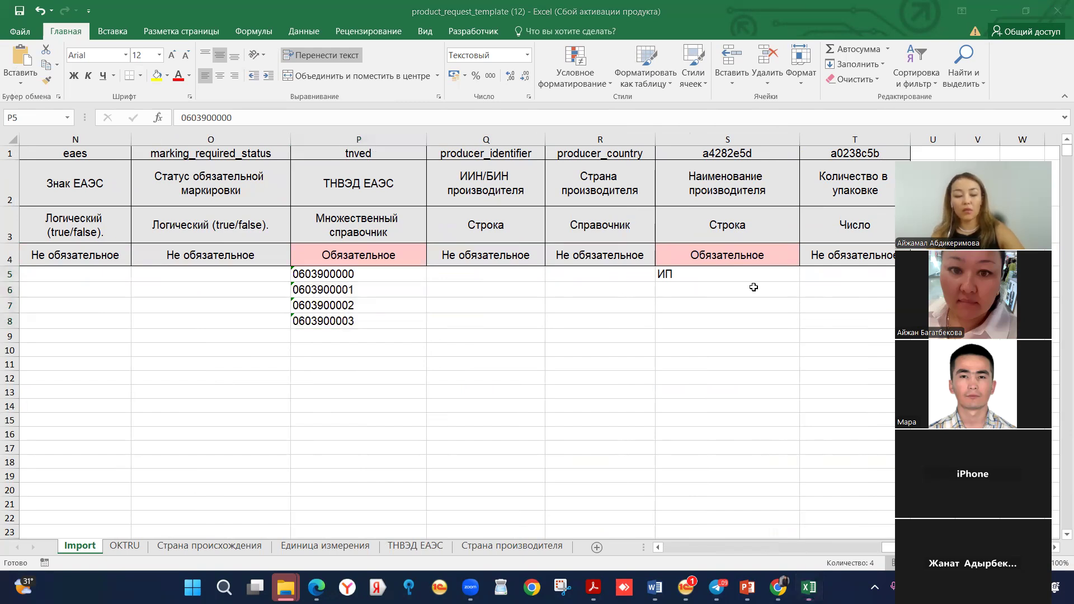
# Step: Complete the producer's name after ИП in cell S5 of "Наименование производителя" and fill it down to S8
pyautogui.doubleClick(690, 275)
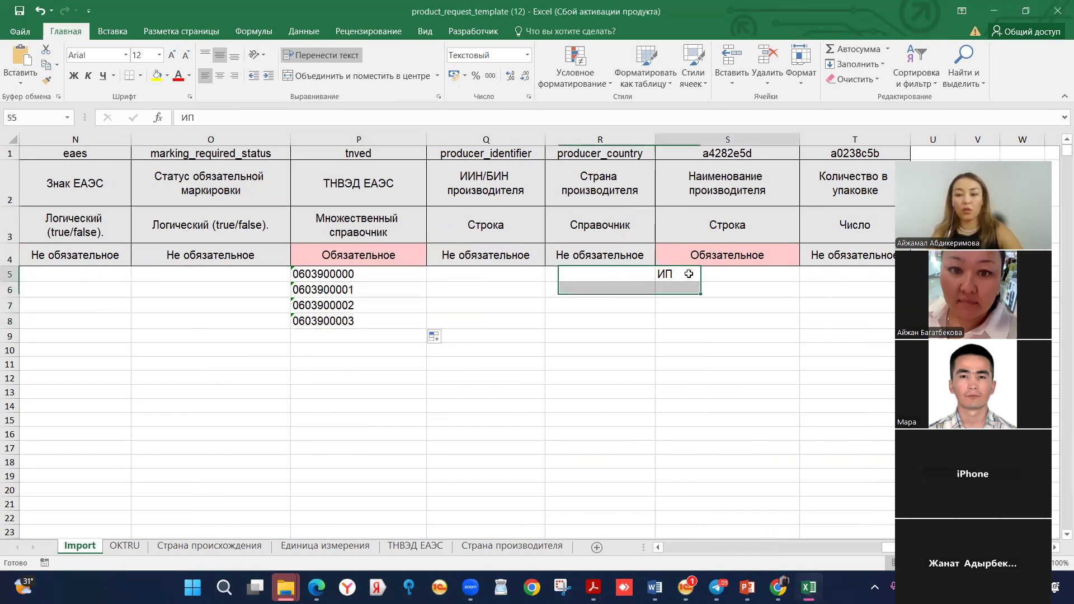
pyautogui.write('Маутказы')
pyautogui.click(703, 336)
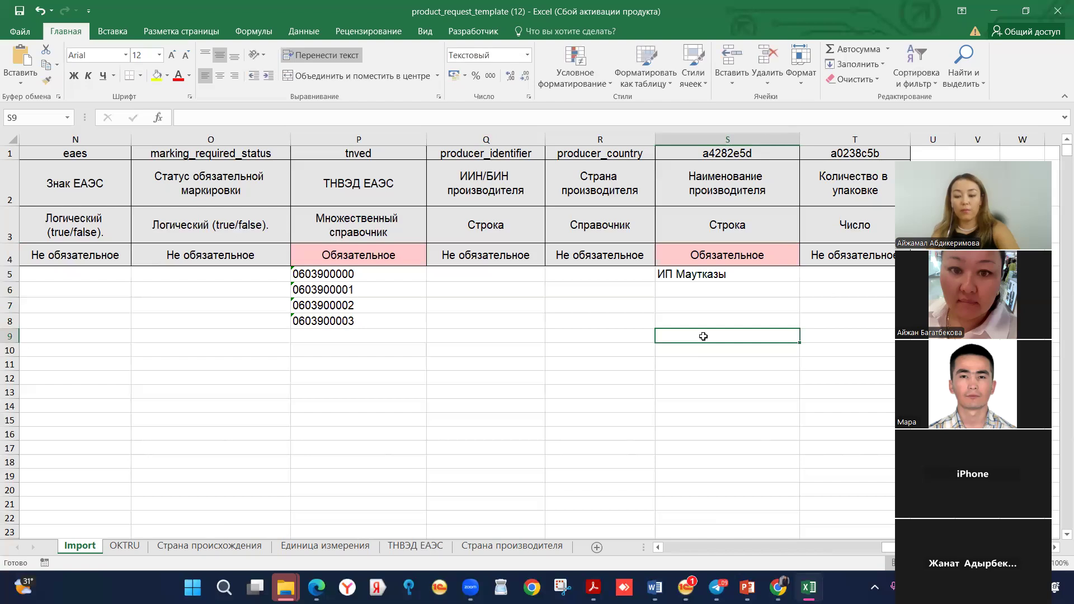
pyautogui.press('Right')
pyautogui.press('Right')
pyautogui.press('Right')
pyautogui.press('Right')
pyautogui.press('Right')
pyautogui.click(665, 277)
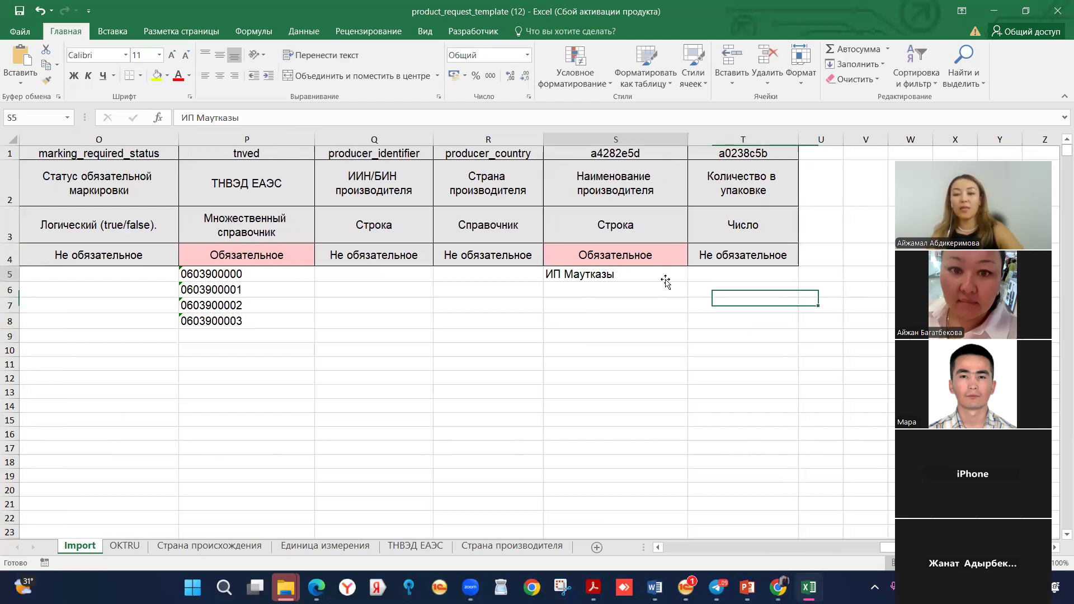
pyautogui.moveTo(684, 320); pyautogui.dragTo(685, 333)
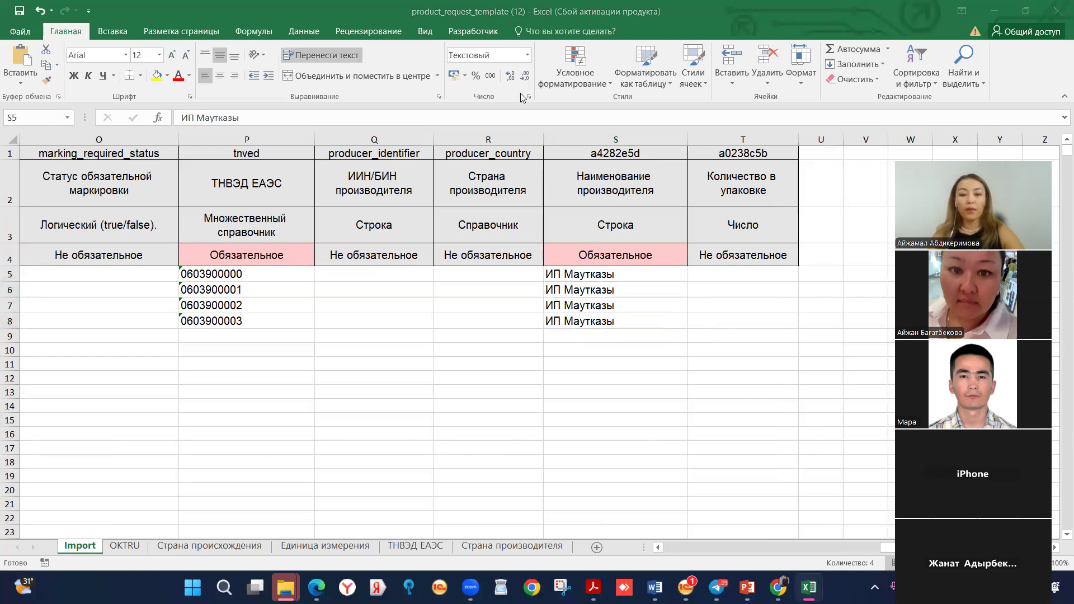
# Step: Save the completed product request workbook
pyautogui.click(22, 15)
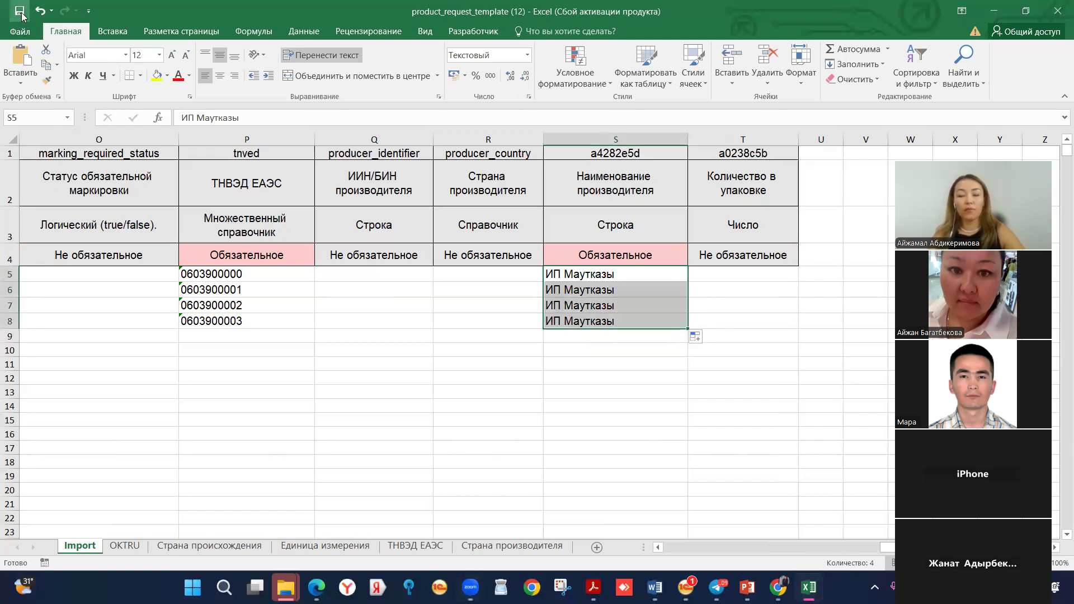
pyautogui.click(22, 13)
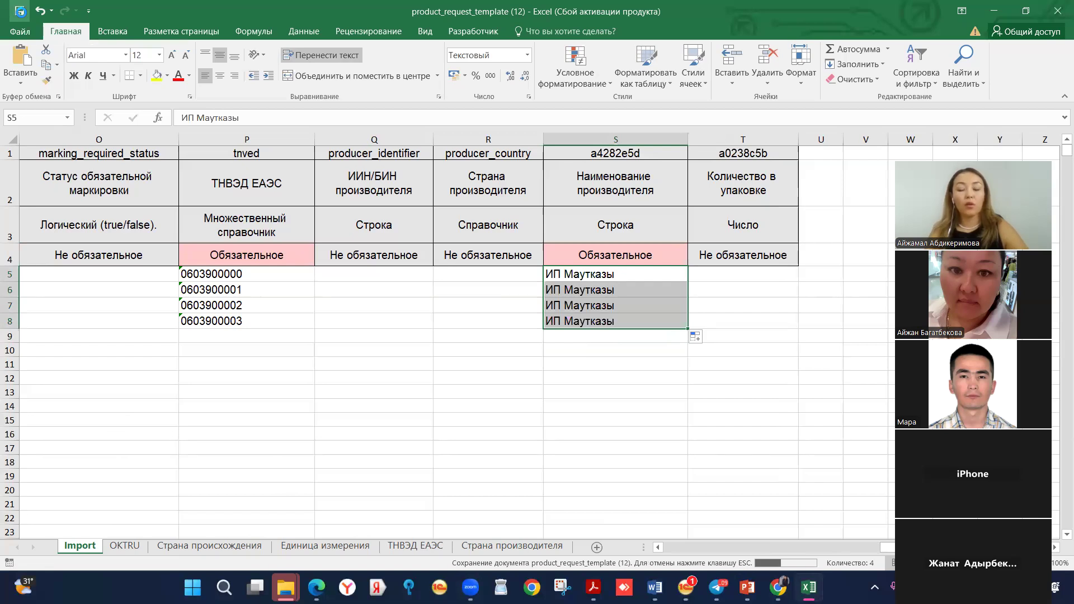
pyautogui.click(21, 14)
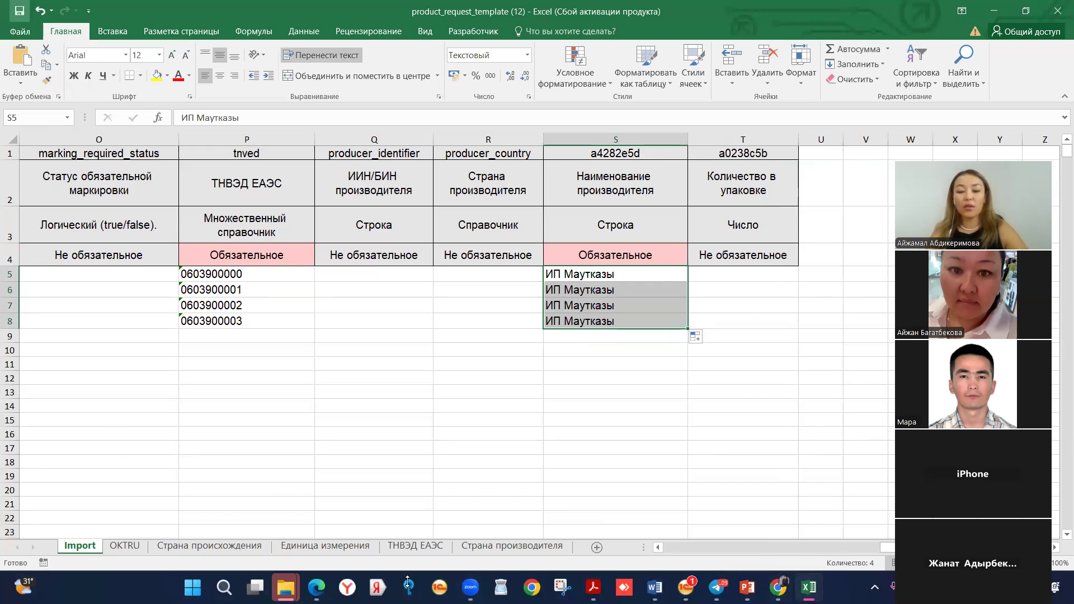
# Step: Switch to the National Catalog site in Edge and open the "Импорт заявок" page of the personal account
pyautogui.click(319, 586)
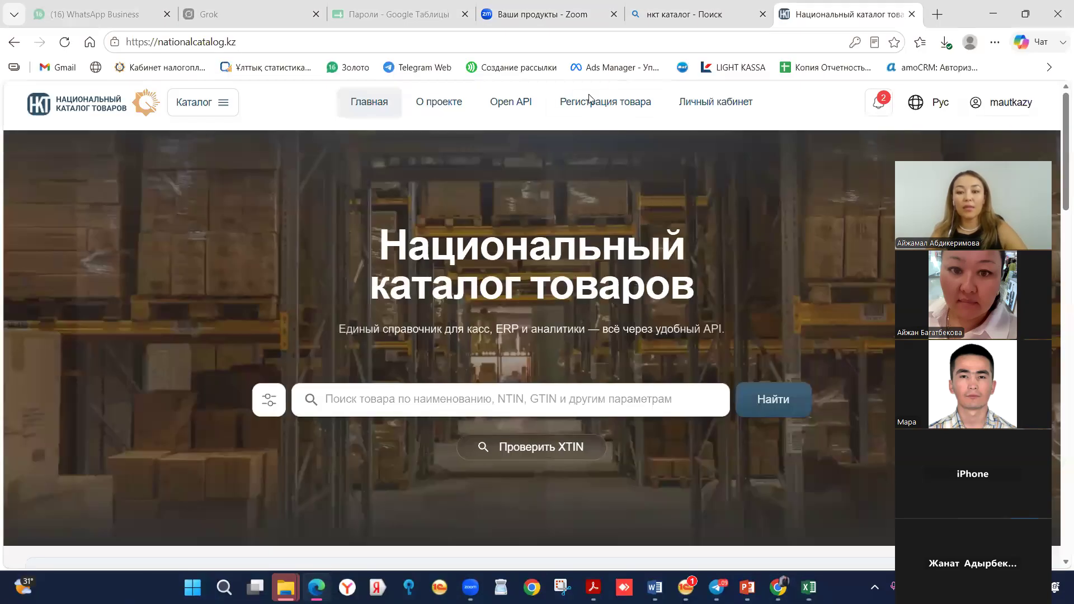
pyautogui.click(702, 103)
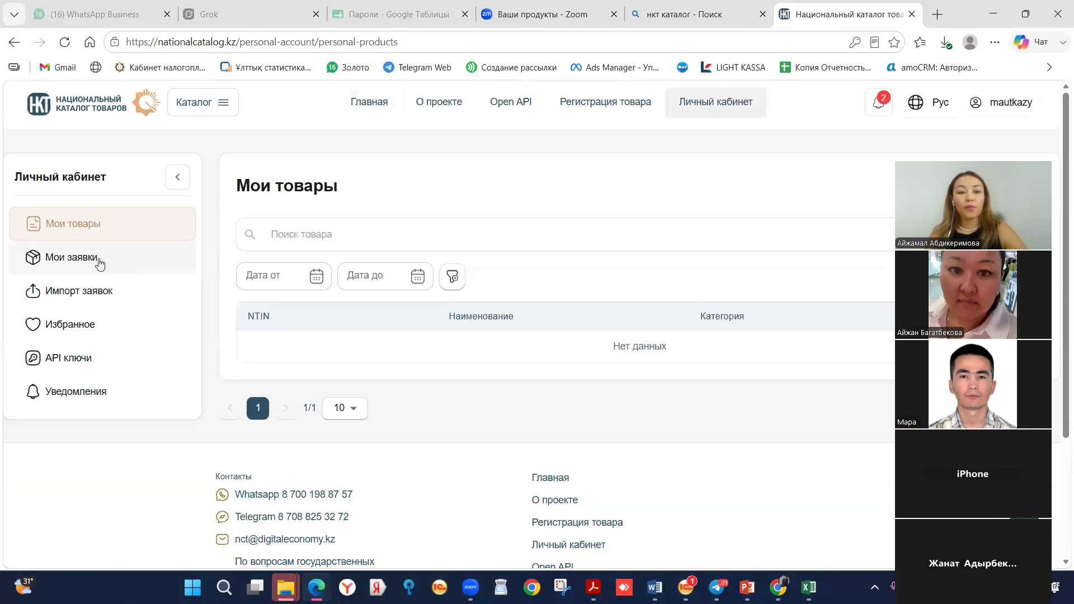
pyautogui.click(62, 318)
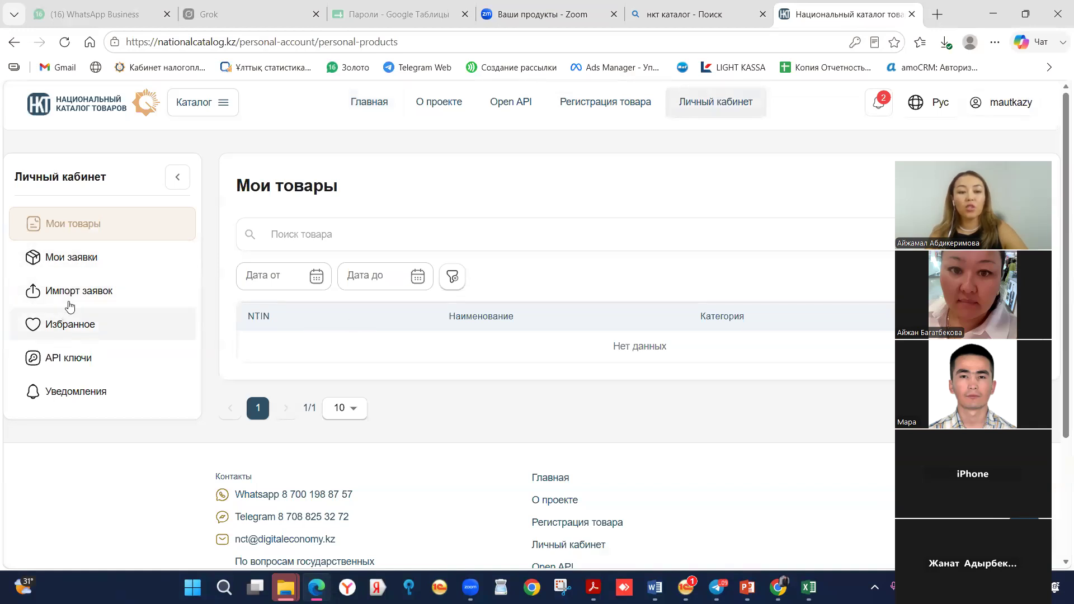
pyautogui.click(80, 290)
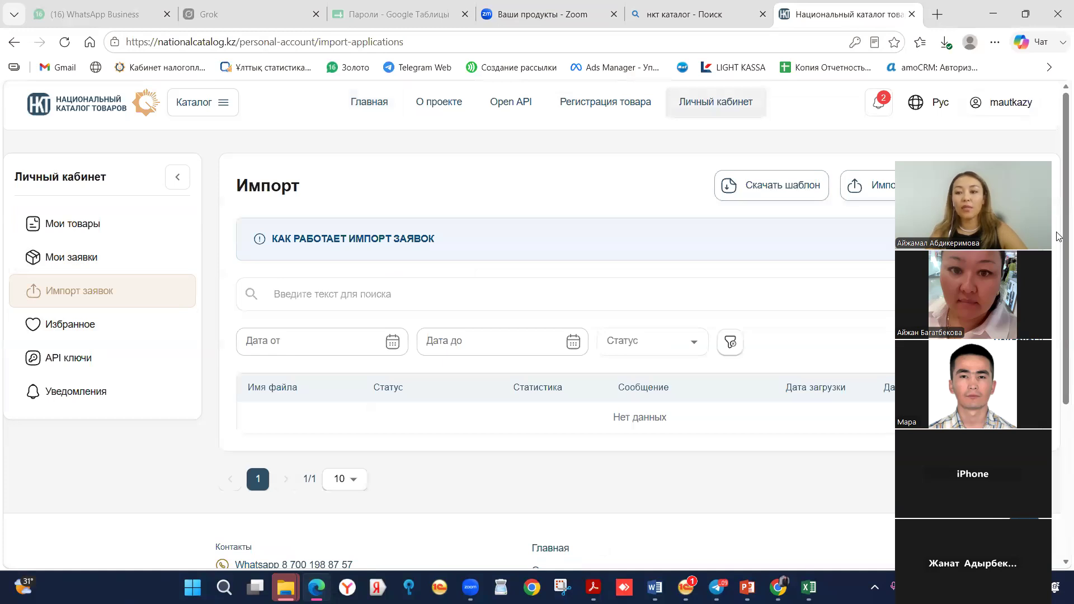
# Step: Review the "Мои заявки" list, return to "Импорт заявок" and look over the import page
pyautogui.click(103, 262)
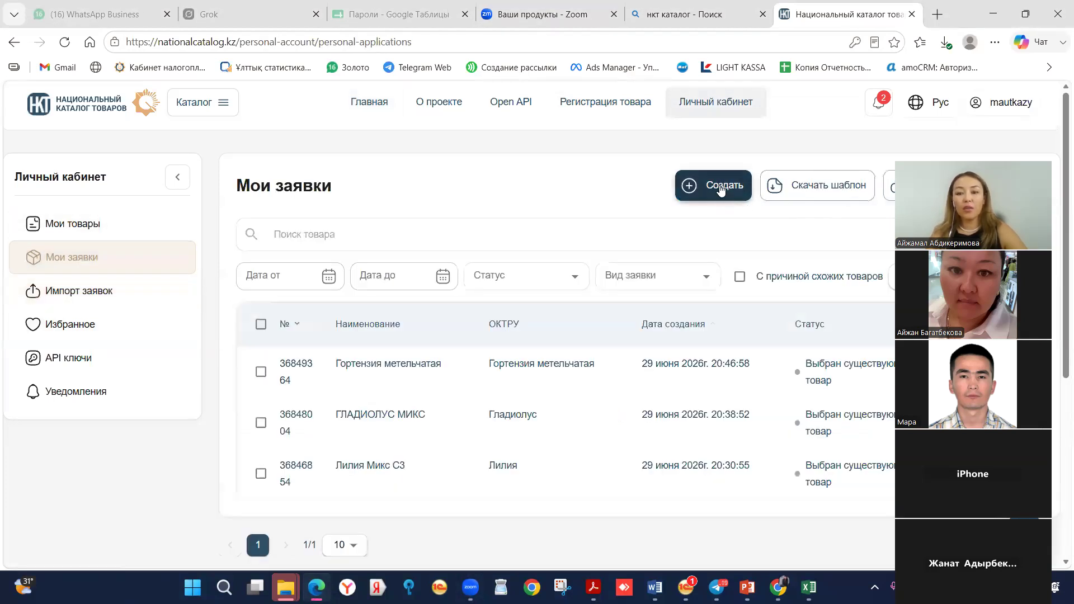
pyautogui.click(735, 192)
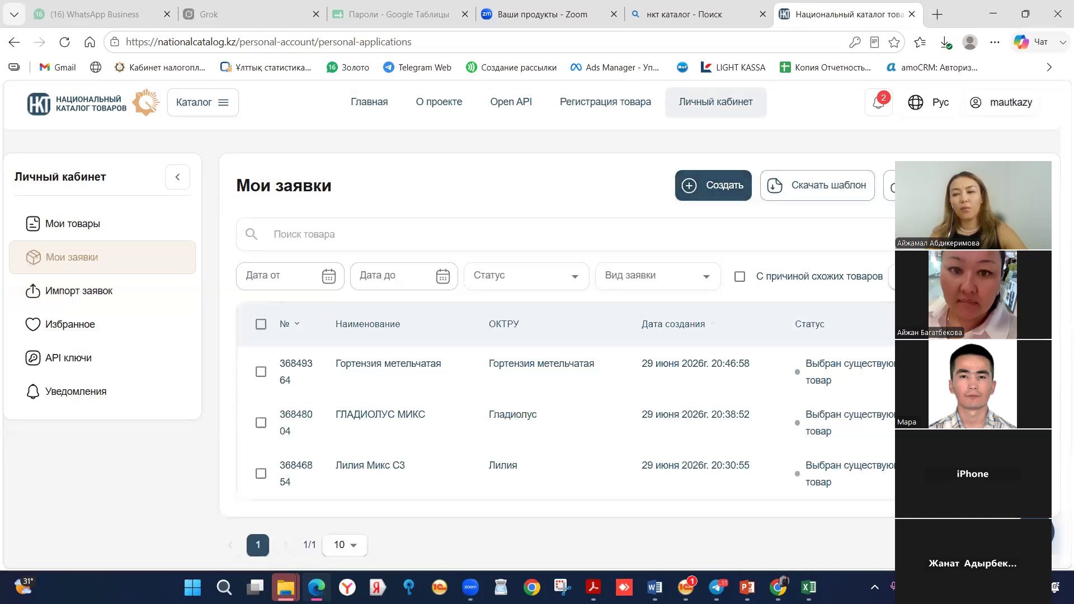
pyautogui.click(168, 290)
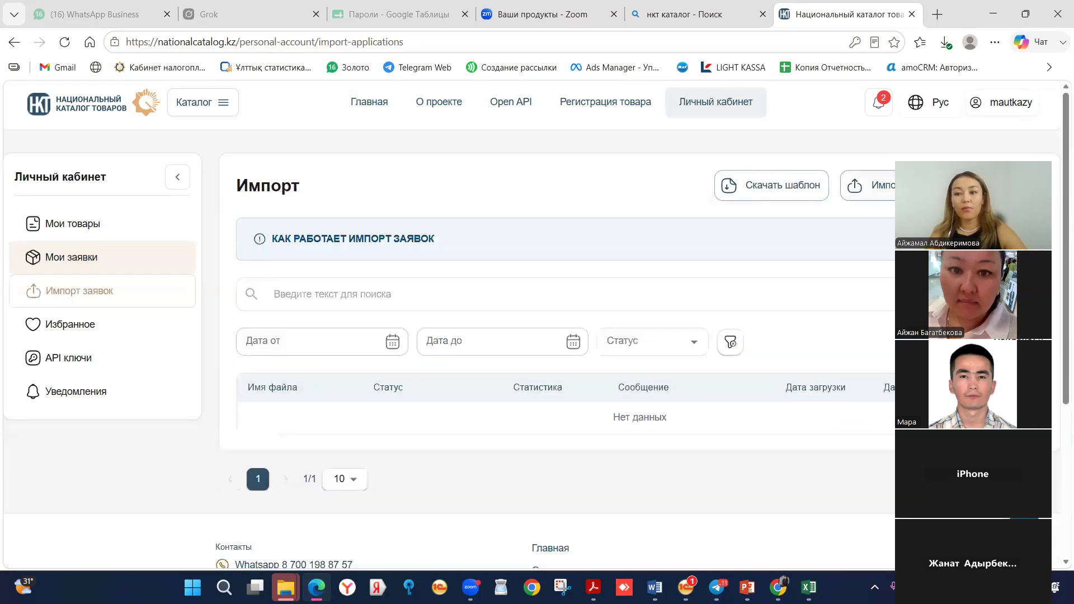
pyautogui.scroll(-5, 694, 336)
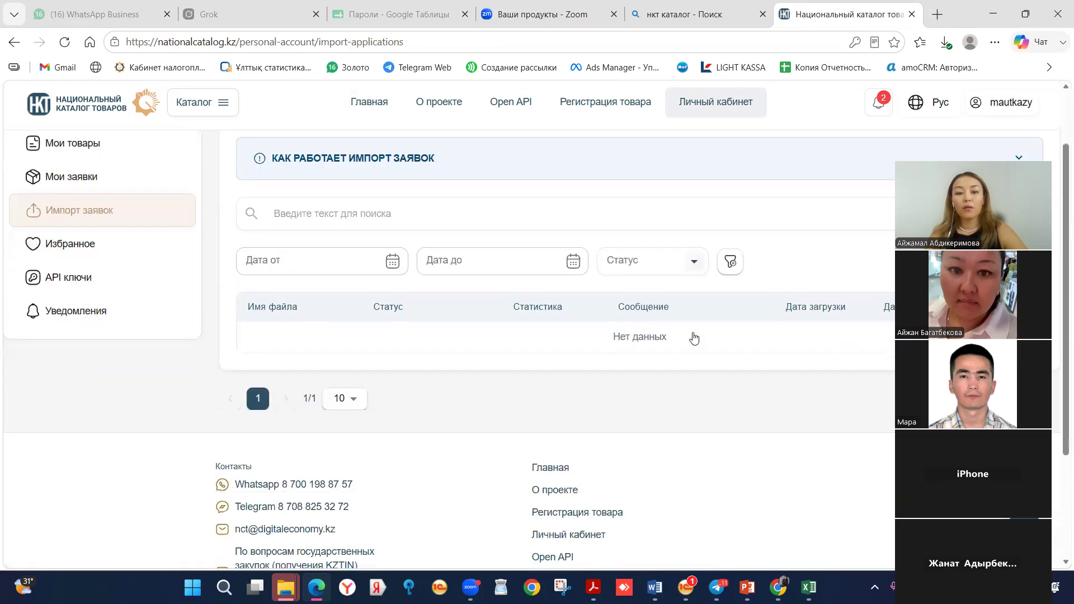
pyautogui.scroll(3, 693, 336)
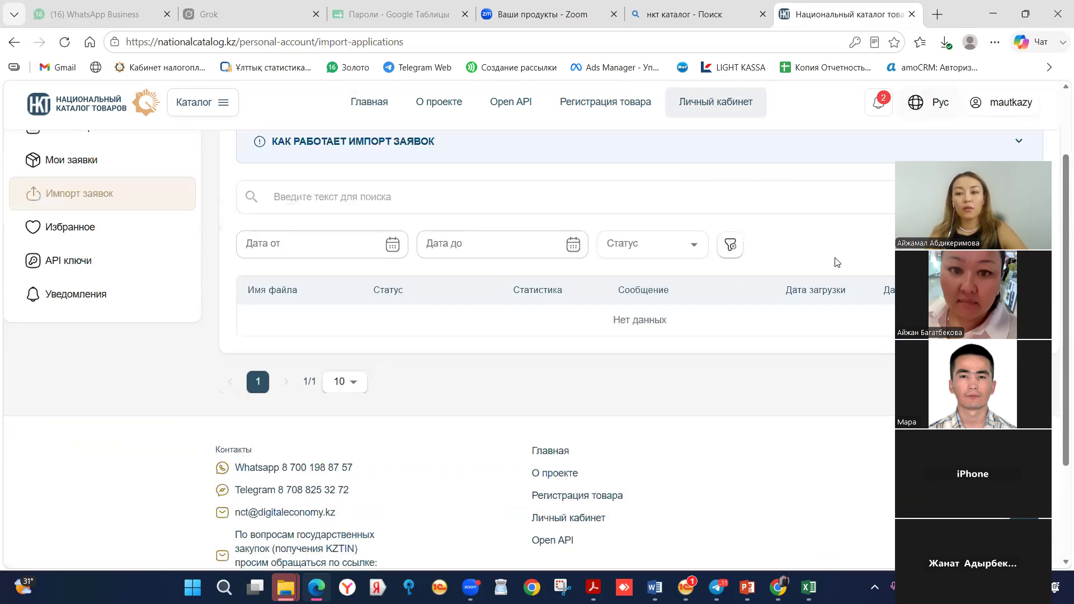
pyautogui.scroll(2, 835, 263)
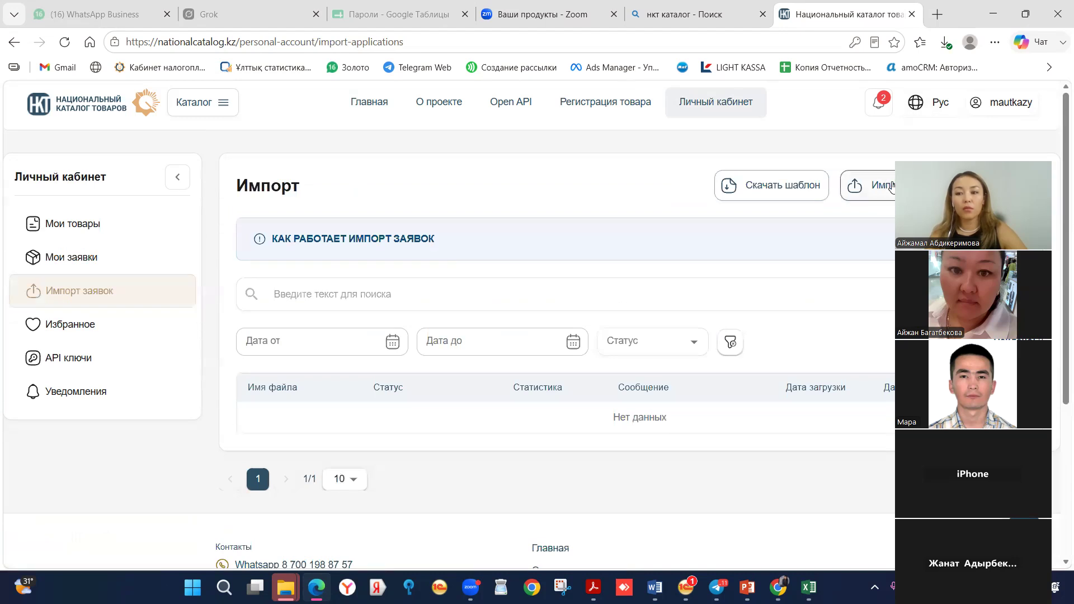
# Step: Import the file product_request_template (12) from the Загрузки folder on the "Импорт заявок" page
pyautogui.click(881, 192)
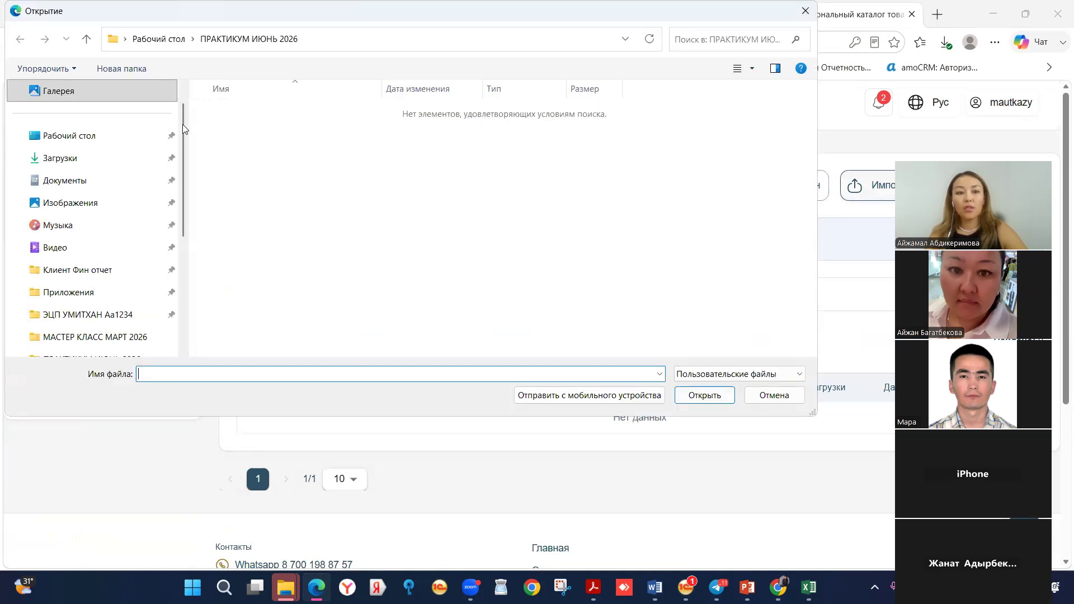
pyautogui.click(73, 159)
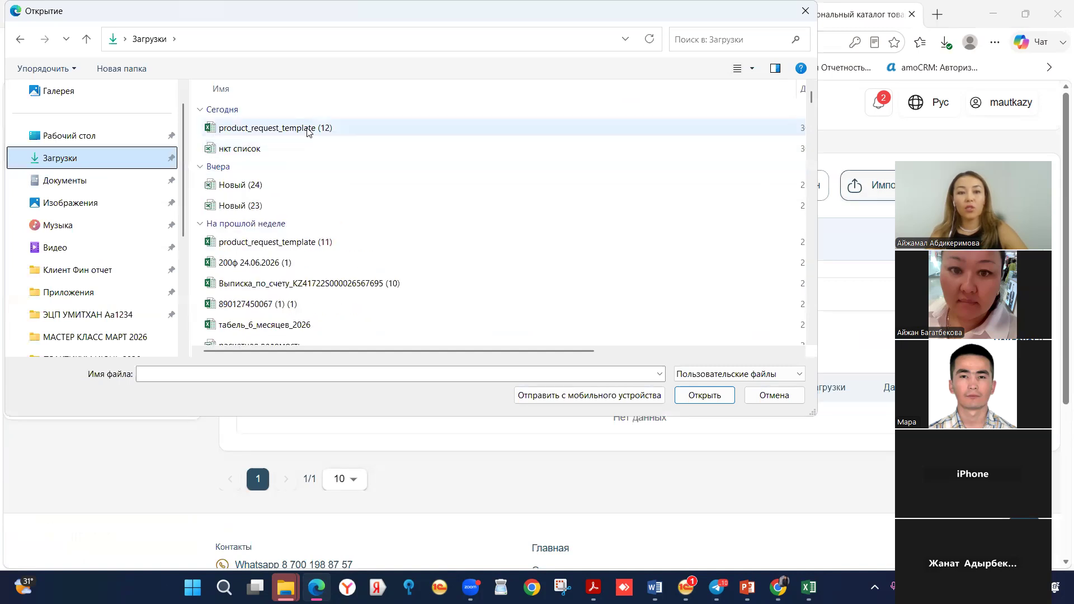
pyautogui.doubleClick(312, 129)
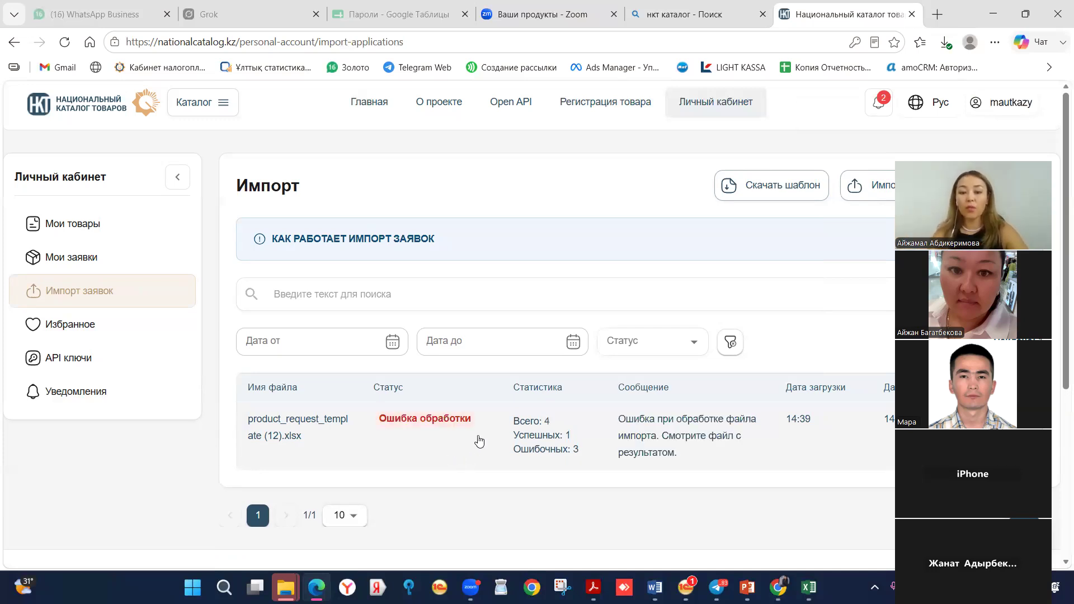
# Step: Download the result file of the processed import and open it in Excel to examine the error_message column against the tnved codes
pyautogui.scroll(-1, 554, 436)
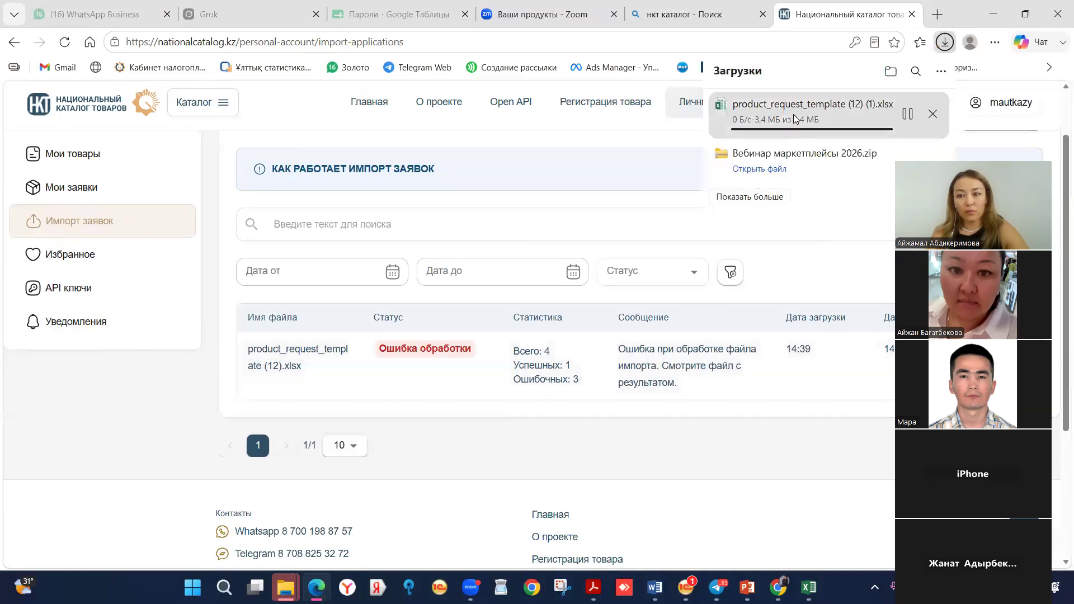
pyautogui.click(725, 111)
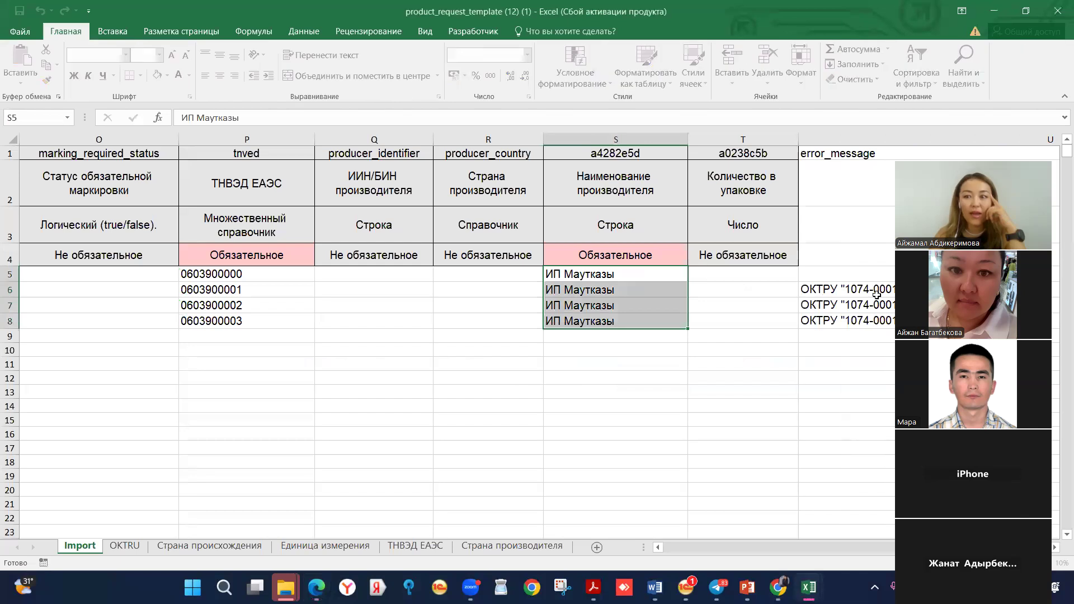
pyautogui.click(271, 304)
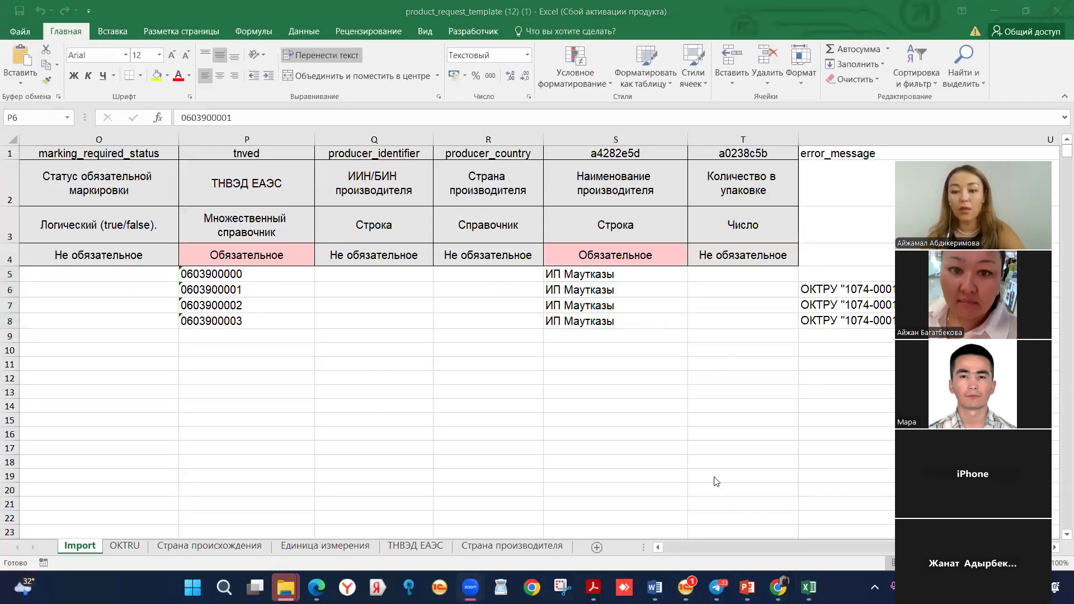
pyautogui.moveTo(809, 587)
pyautogui.click(727, 512)
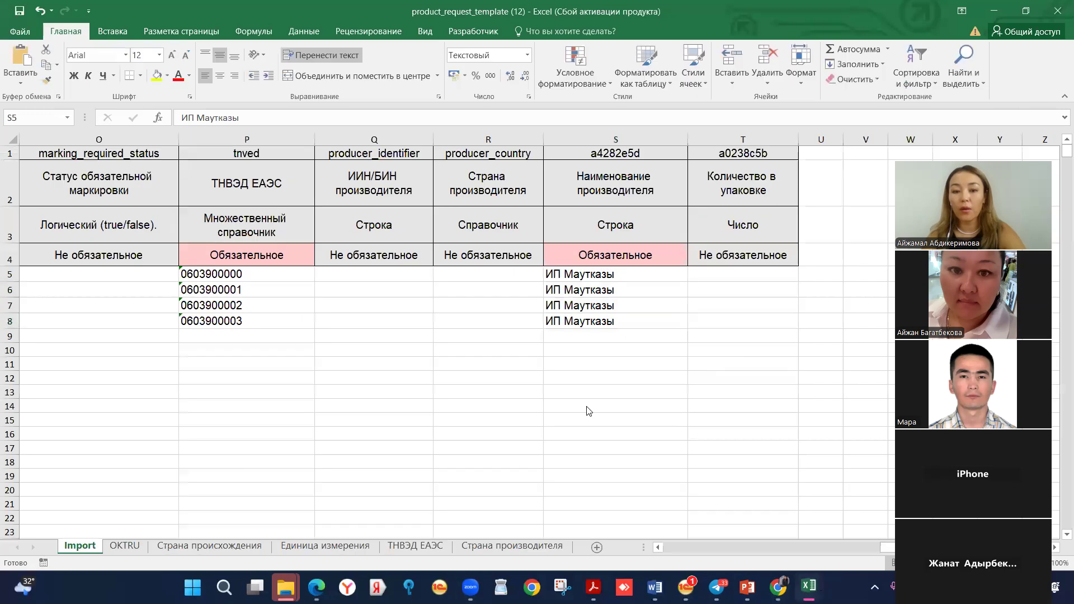
pyautogui.doubleClick(261, 291)
pyautogui.press('BackSpace')
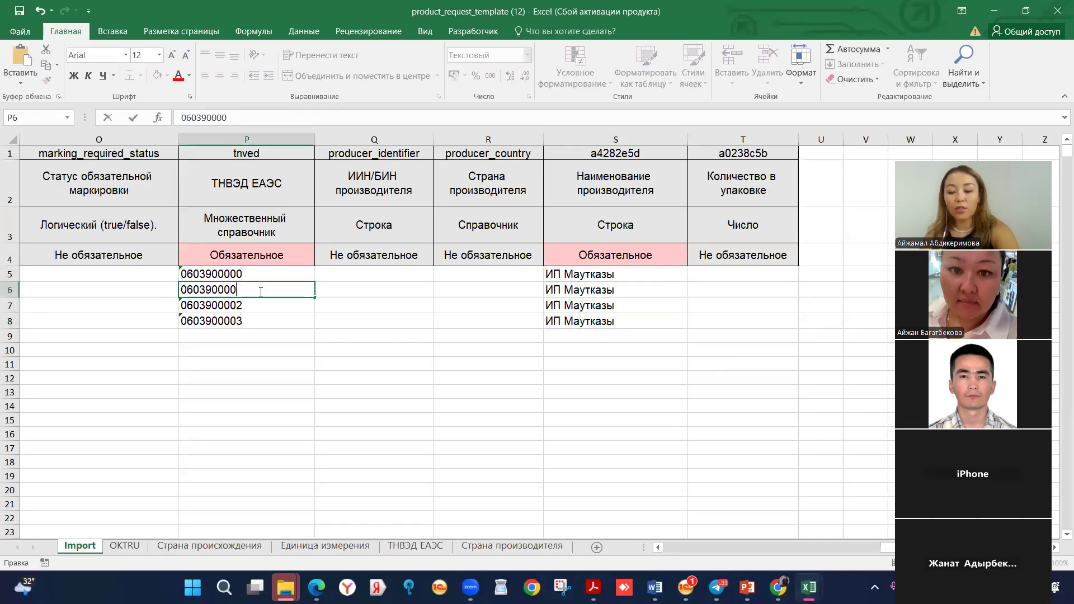
pyautogui.write('0')
pyautogui.click(291, 273)
pyautogui.moveTo(292, 271); pyautogui.dragTo(300, 328)
pyautogui.click(261, 359)
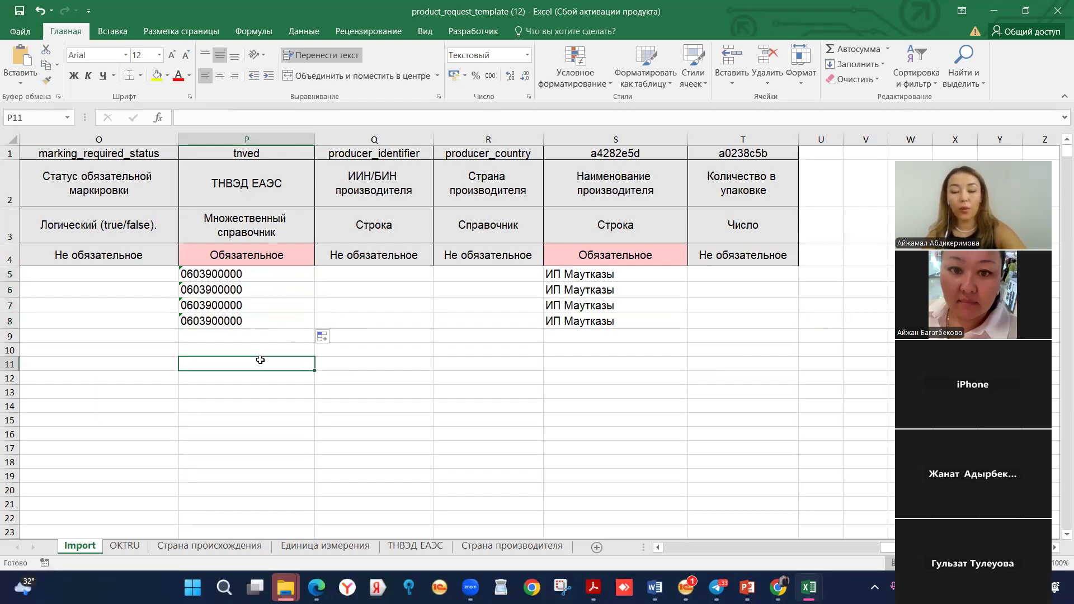
pyautogui.press('Left')
pyautogui.press('Left')
pyautogui.press('Left')
pyautogui.press('Left')
pyautogui.press('Left')
pyautogui.press('Left')
pyautogui.press('Left')
pyautogui.press('Left')
pyautogui.press('Left')
pyautogui.press('Left')
pyautogui.press('Left')
pyautogui.press('Left')
pyautogui.press('Left')
pyautogui.press('Left')
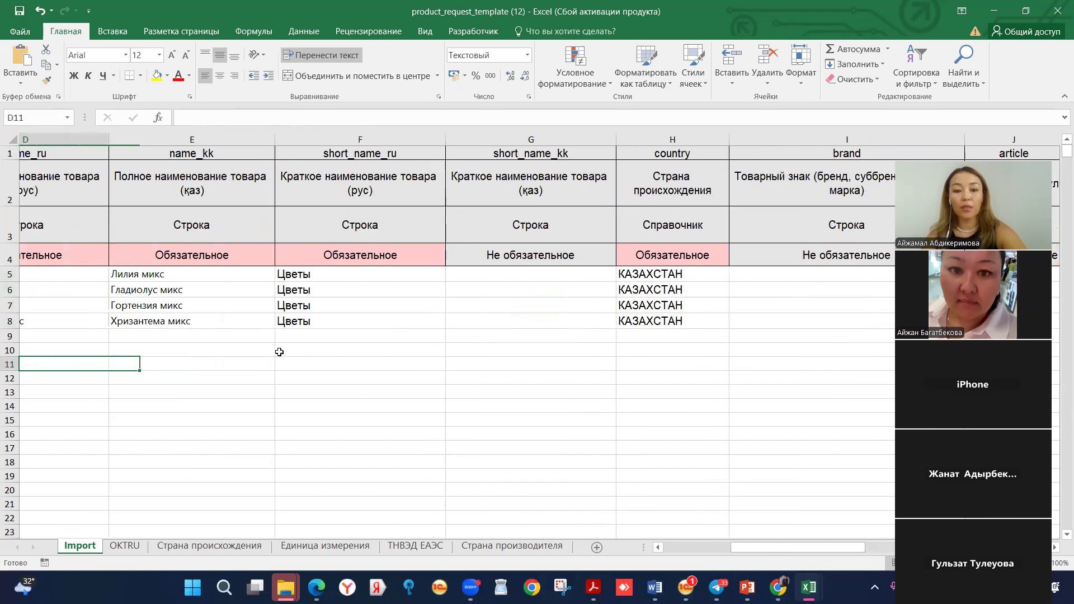
pyautogui.press('Left')
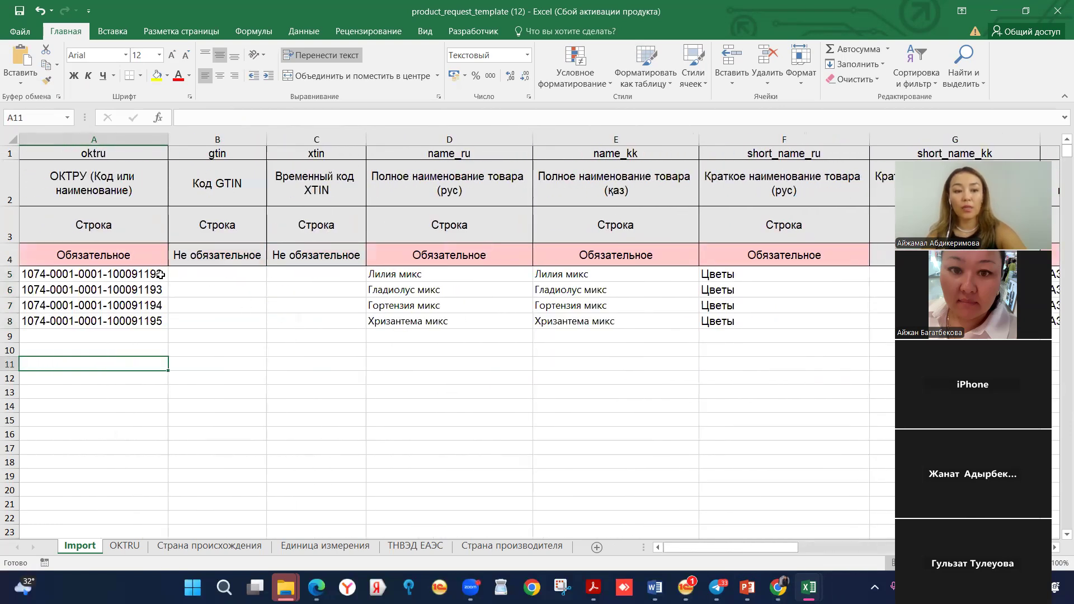
pyautogui.press('Up')
pyautogui.press('Up')
pyautogui.press('Up')
pyautogui.press('Up')
pyautogui.press('Up')
pyautogui.press('F2')
pyautogui.press('BackSpace')
pyautogui.write('2')
pyautogui.click(188, 334)
pyautogui.moveTo(155, 273); pyautogui.dragTo(168, 329)
pyautogui.click(217, 378)
pyautogui.click(20, 11)
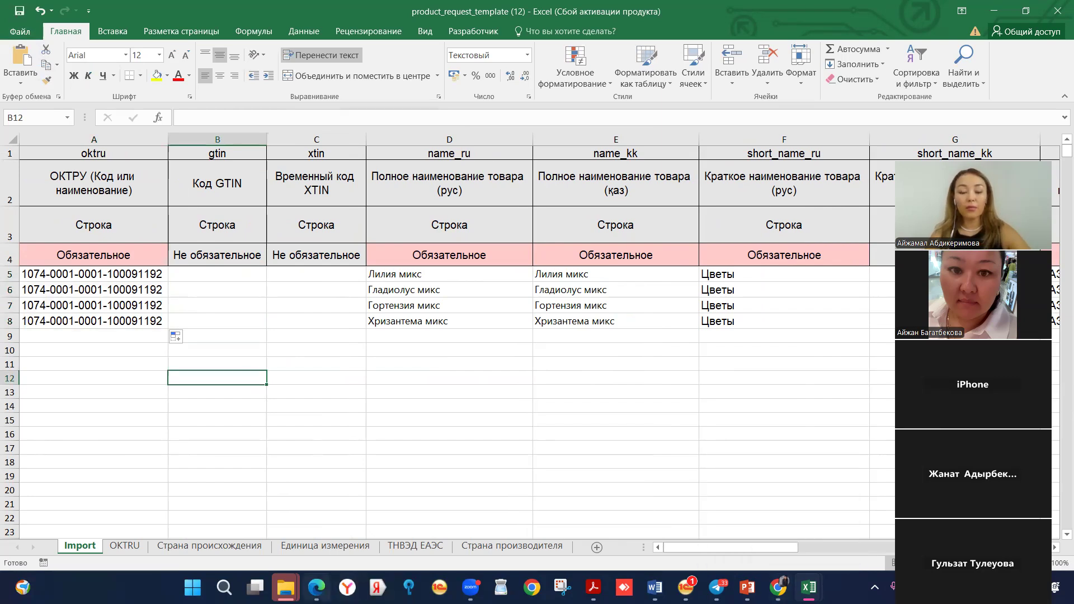
# Step: Switch to the National Catalog site in Edge and try to import the corrected product_request_template (12) file again
pyautogui.click(317, 587)
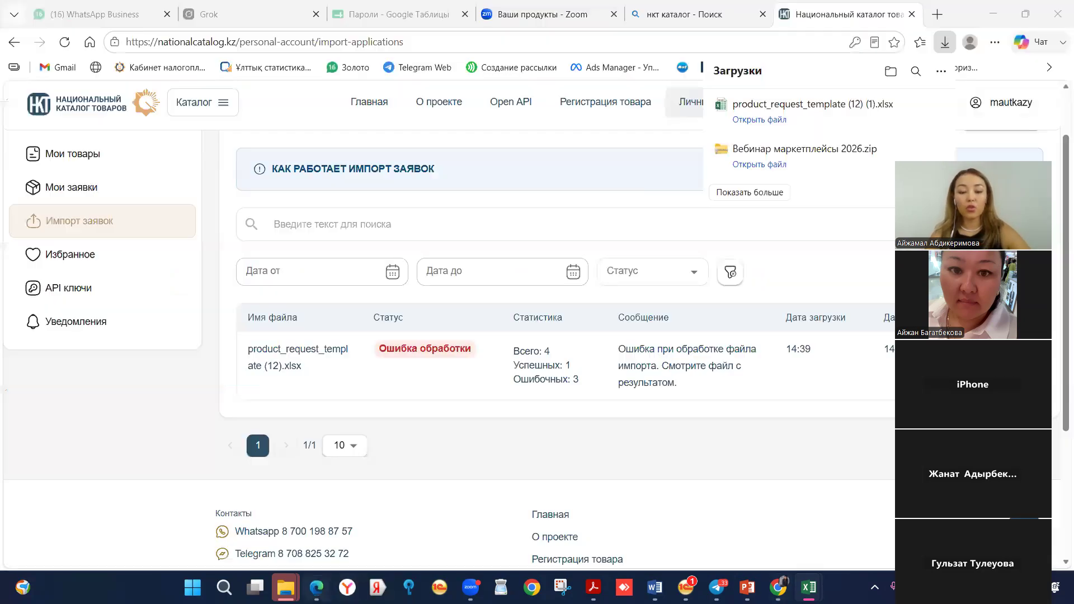
pyautogui.click(802, 193)
pyautogui.click(643, 218)
pyautogui.scroll(2, 643, 219)
pyautogui.click(873, 187)
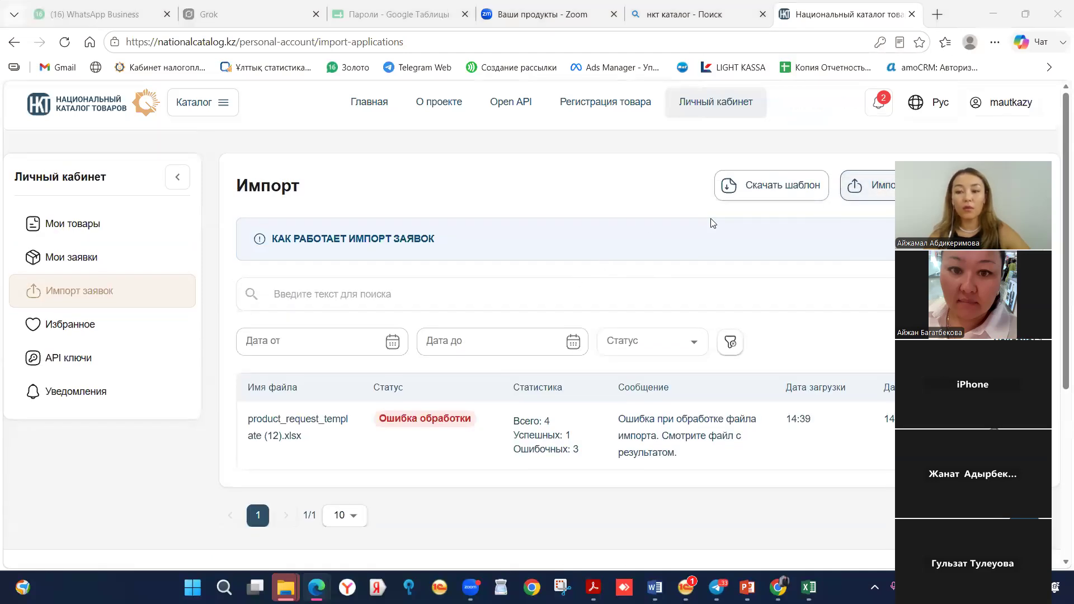
pyautogui.click(859, 187)
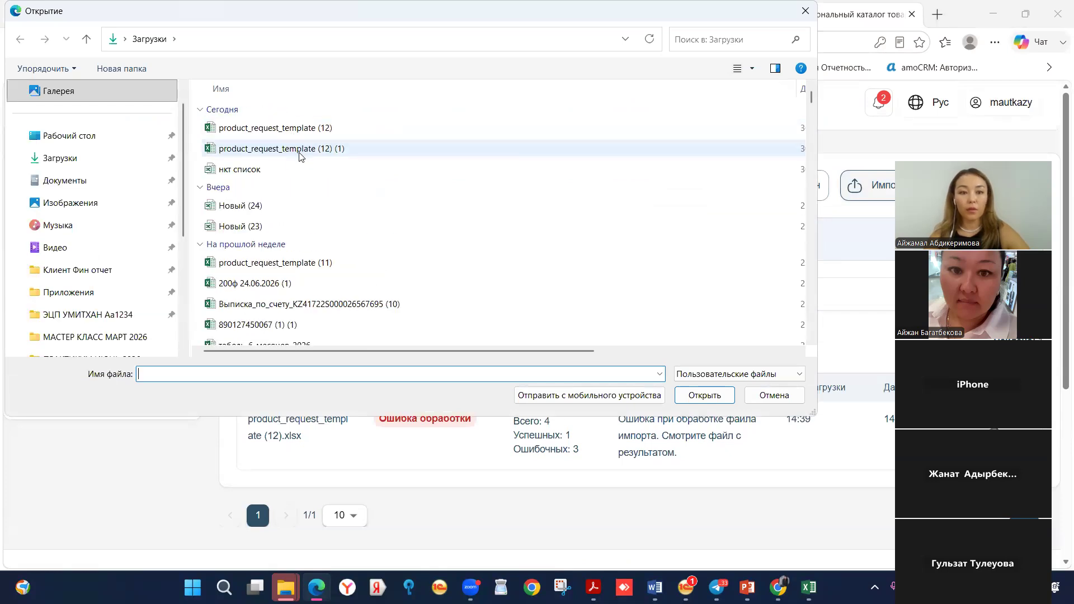
pyautogui.doubleClick(313, 128)
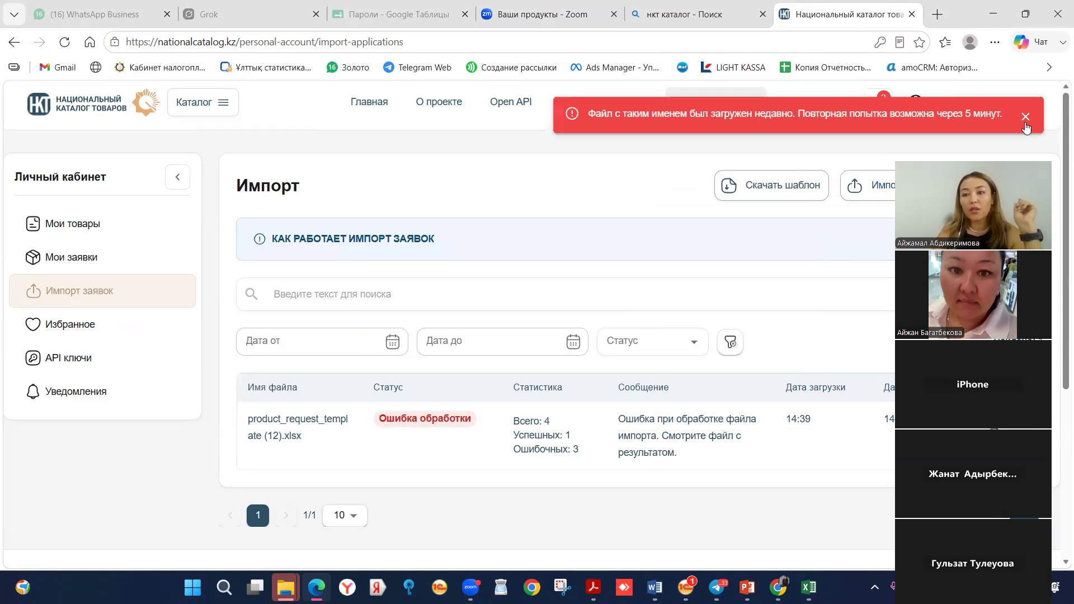
# Step: Switch to Excel and close the corrected product_request_template (12) workbook
pyautogui.click(808, 586)
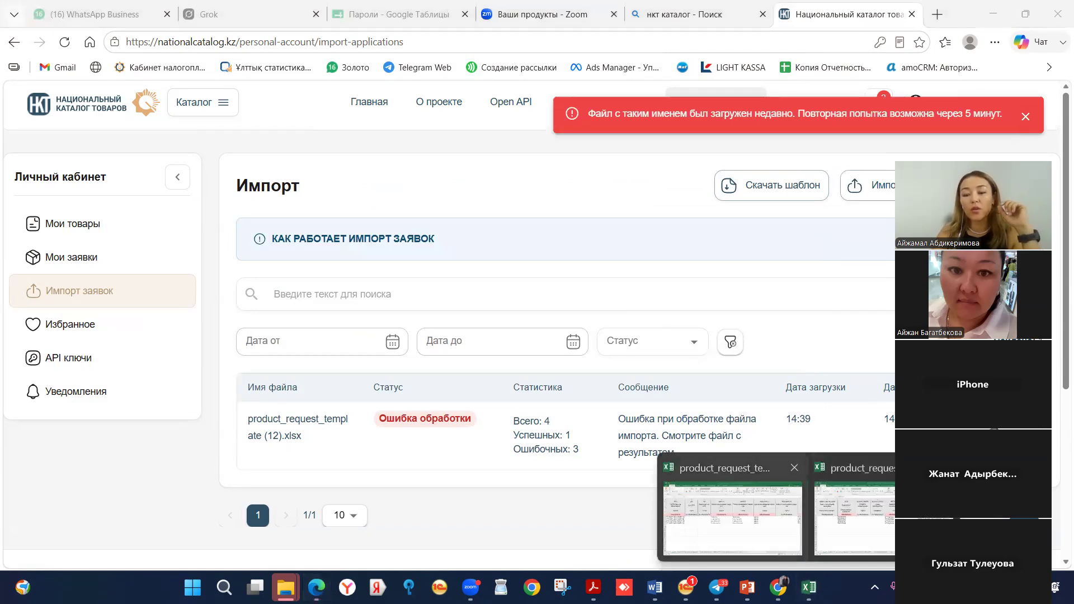
pyautogui.click(733, 518)
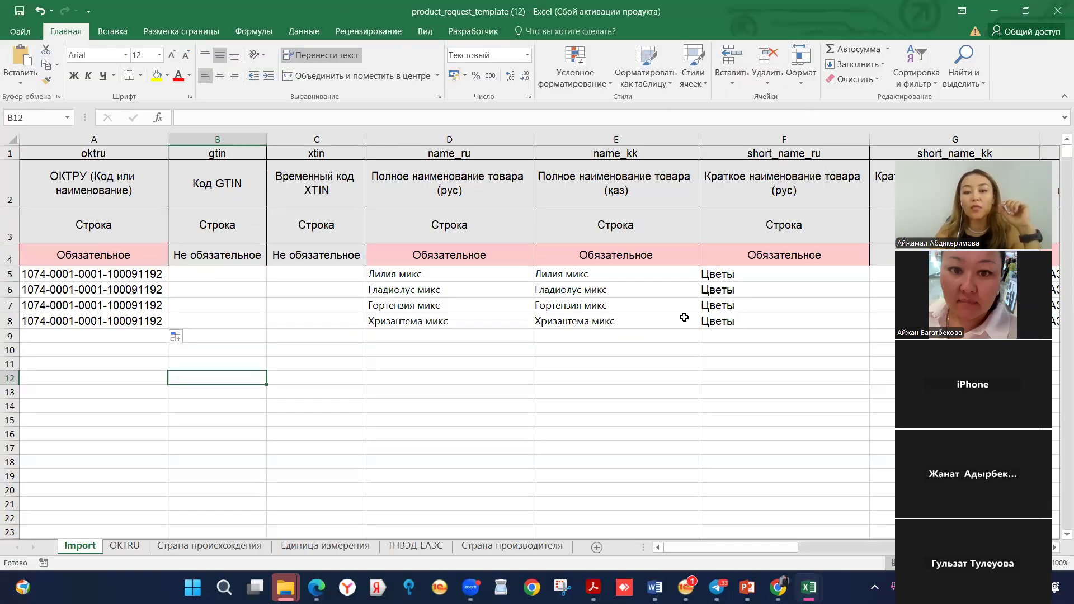
pyautogui.click(1057, 15)
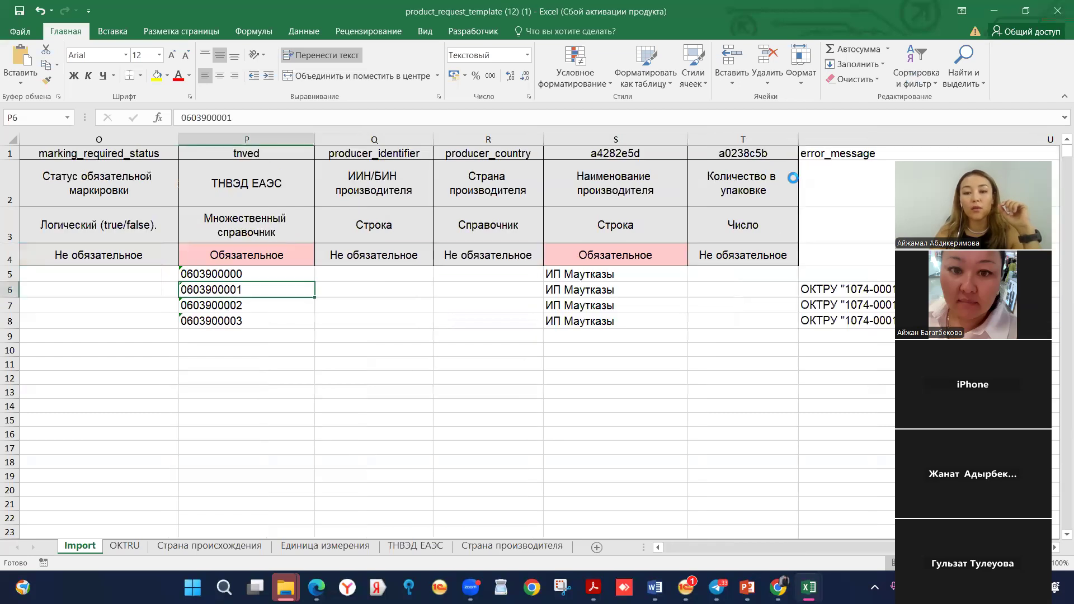
# Step: In File Explorer, rename product_request_template (12) in the Загрузки folder to "НКТ цветы практ"
pyautogui.click(285, 587)
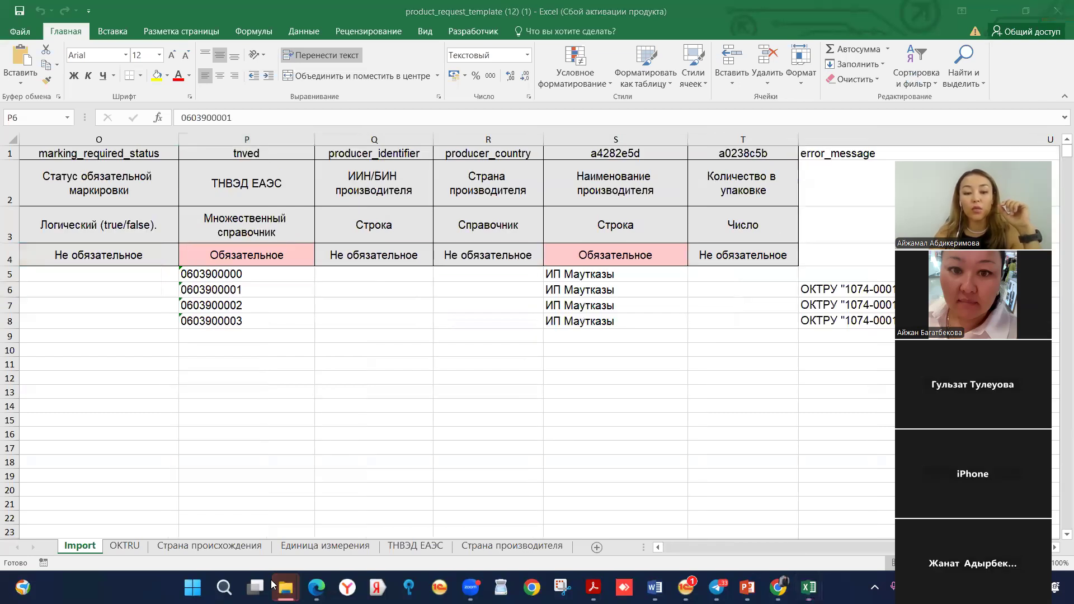
pyautogui.click(405, 504)
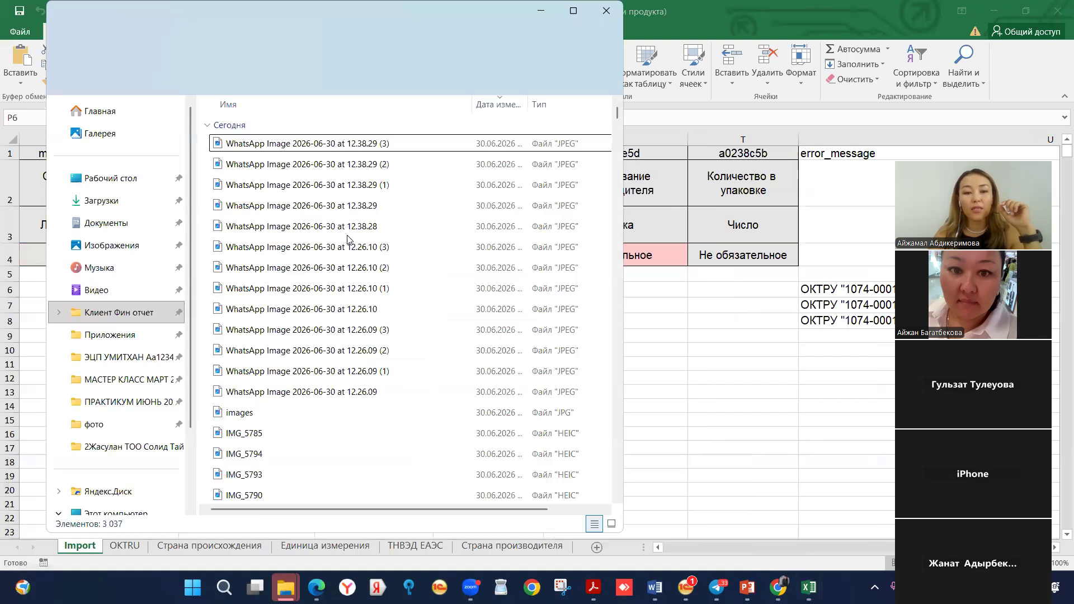
pyautogui.click(112, 208)
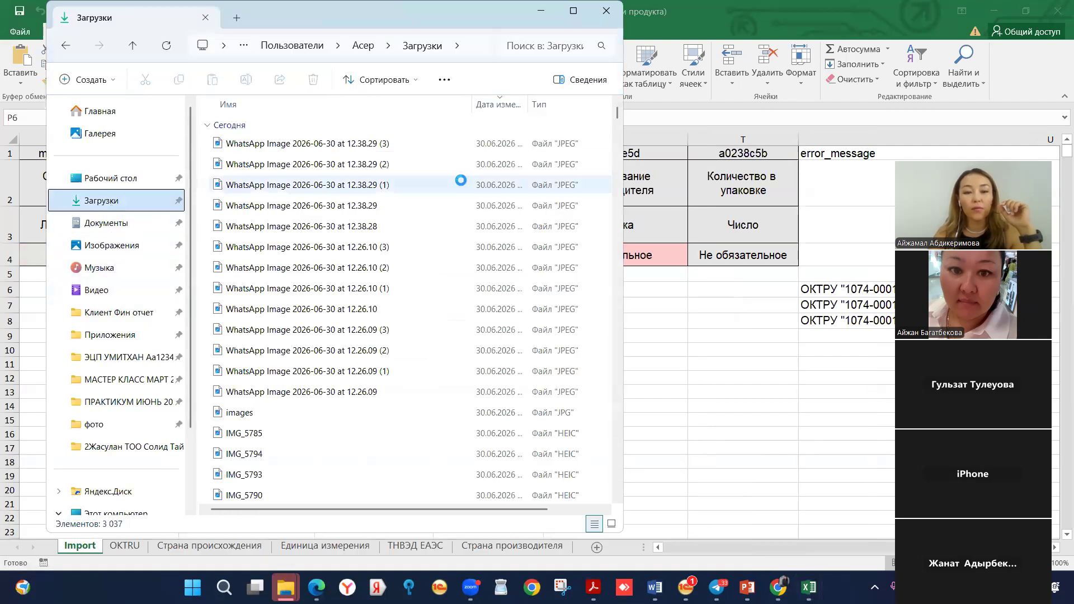
pyautogui.click(349, 147)
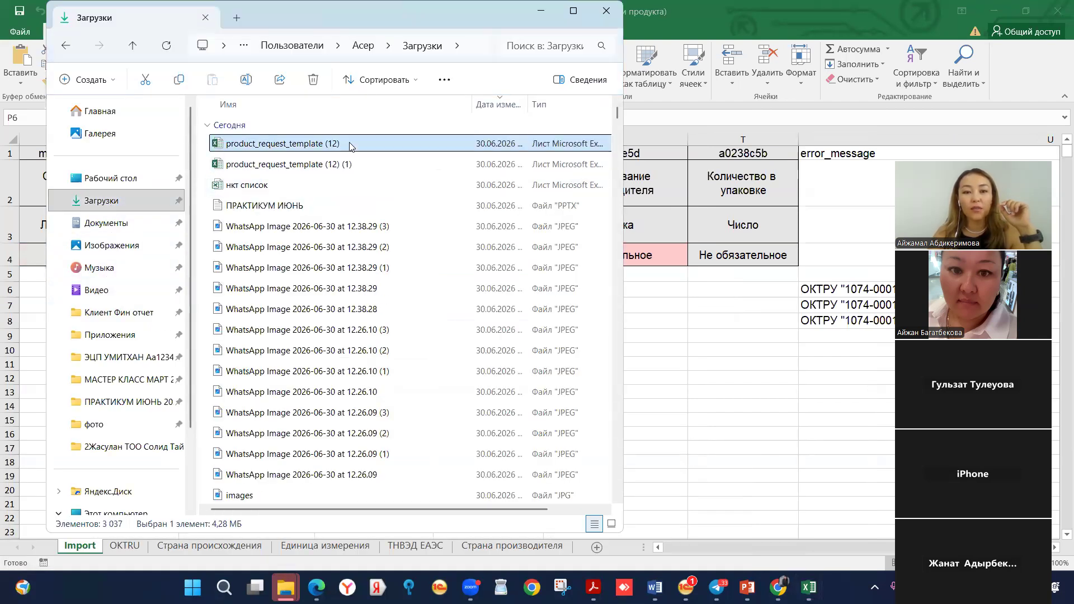
pyautogui.rightClick(381, 149)
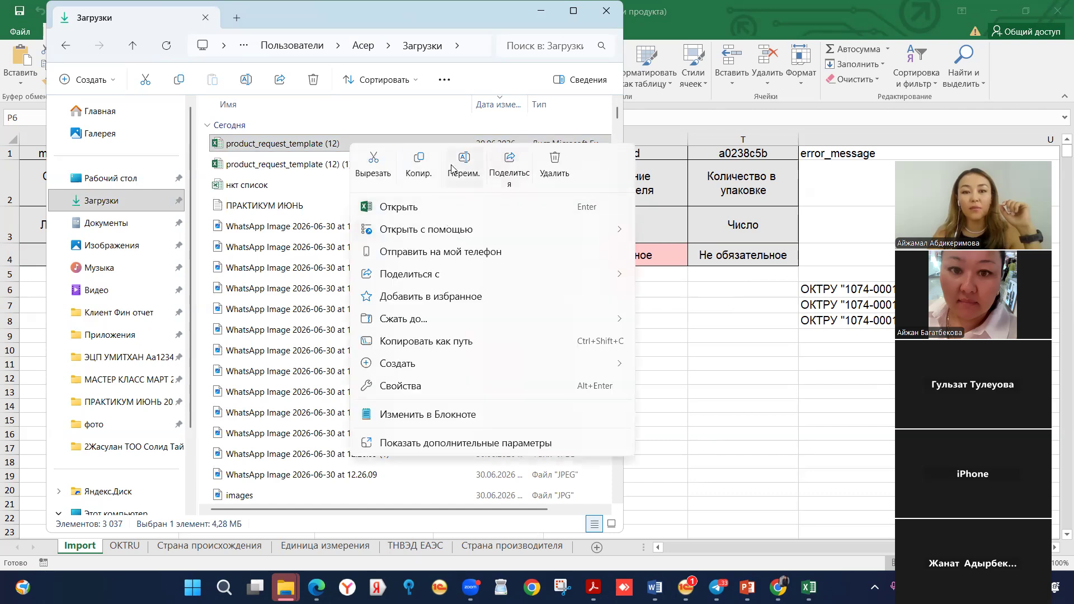
pyautogui.click(335, 144)
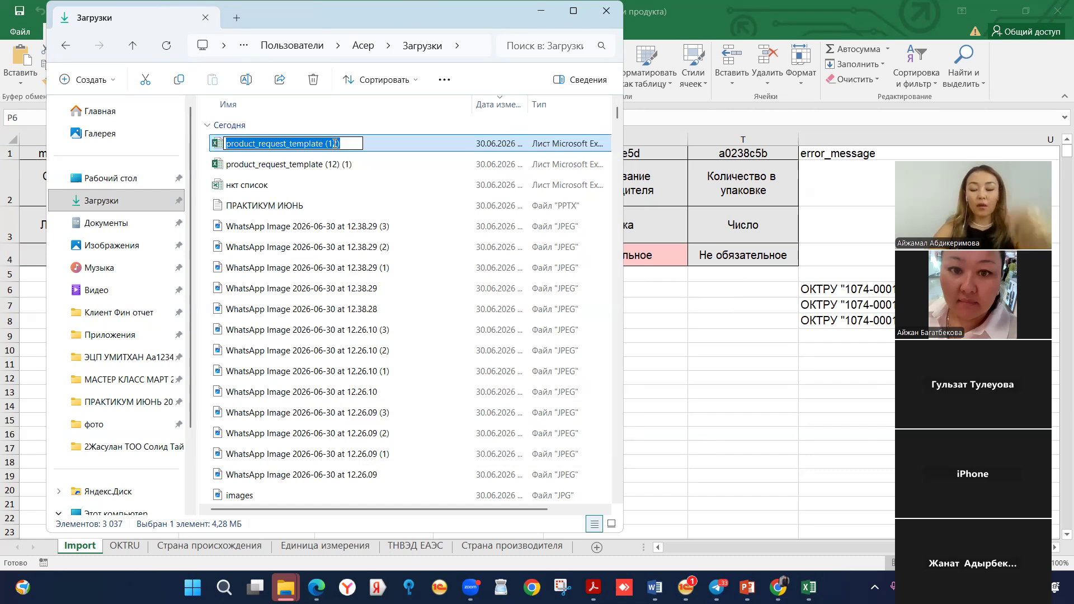
pyautogui.write('НКП')
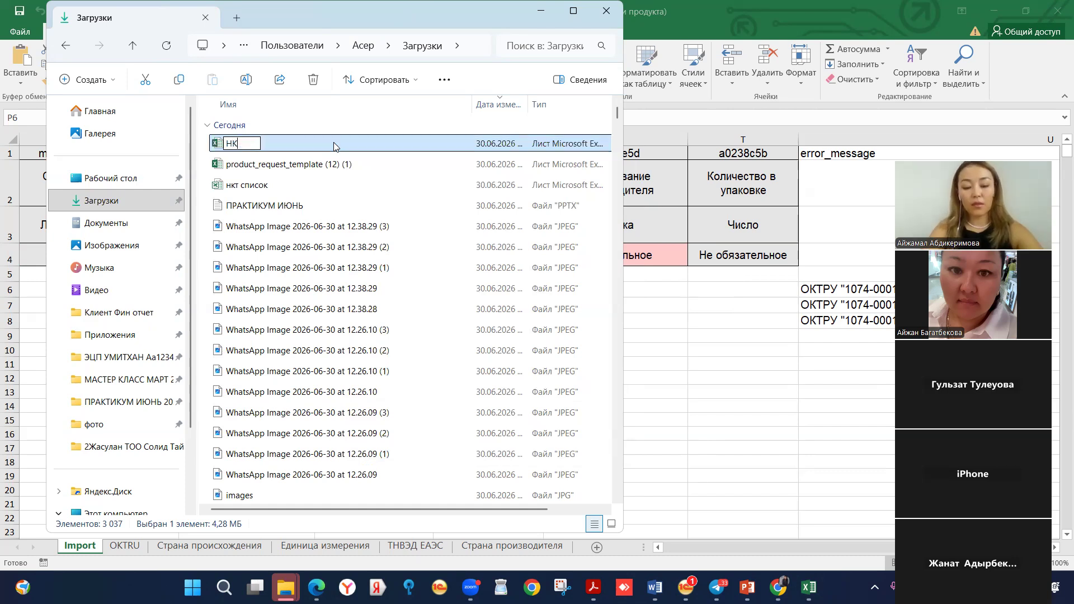
pyautogui.press('BackSpace')
pyautogui.write('Т')
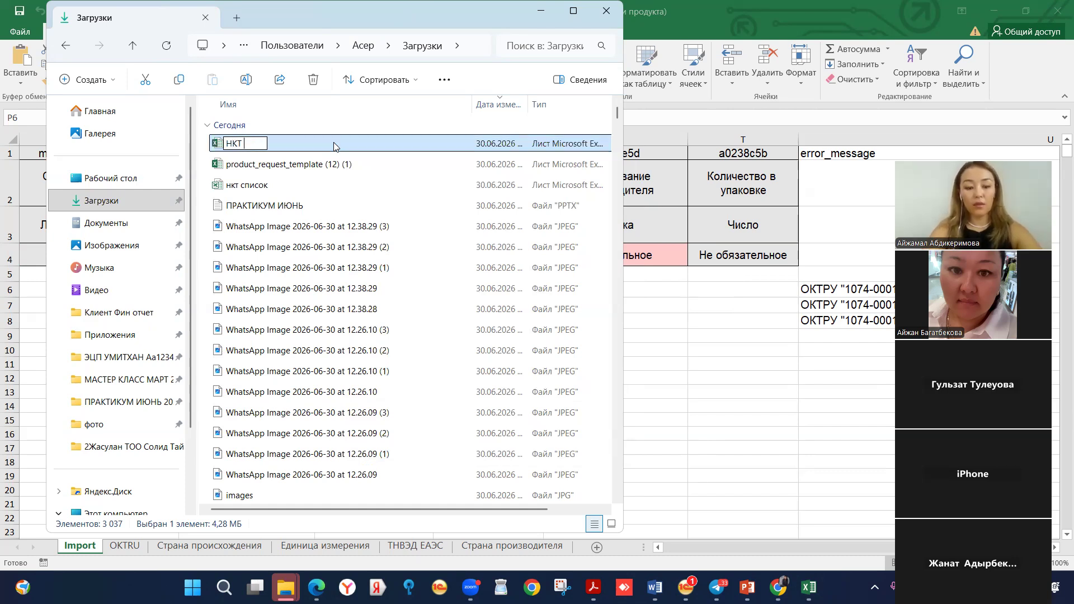
pyautogui.write(' цветы')
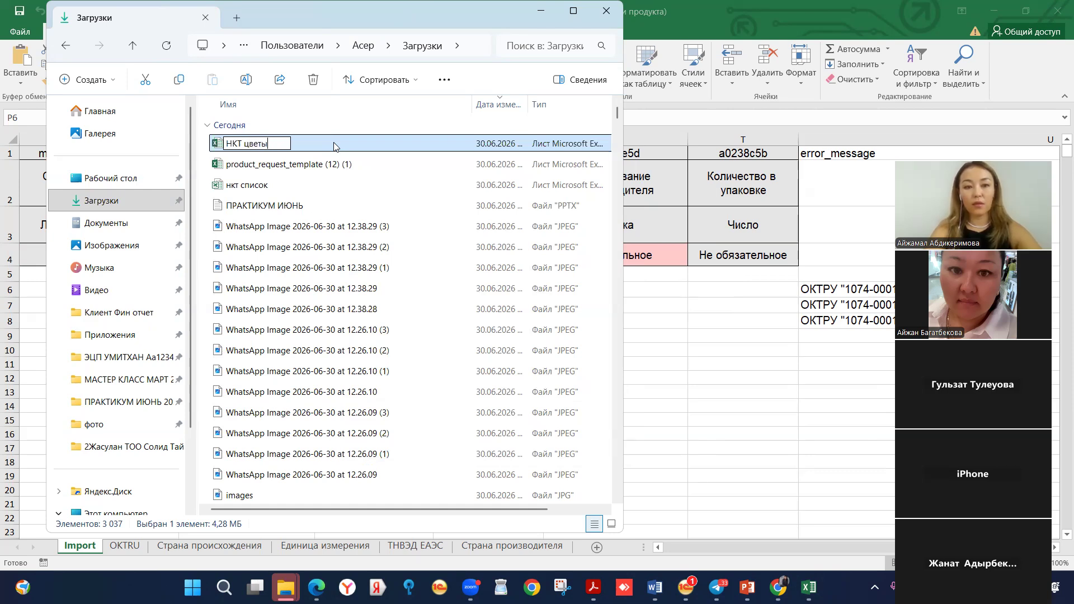
pyautogui.write(' практ')
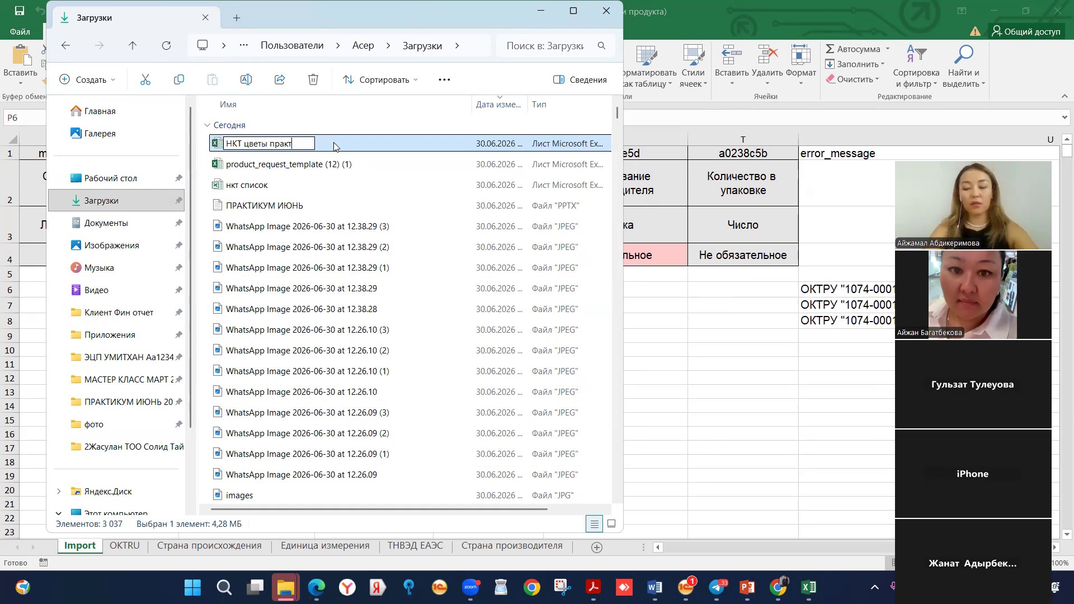
pyautogui.press('Return')
# Step: Switch back to the National Catalog site in Edge, import "НКТ цветы практ" from Загрузки and check its processing status
pyautogui.moveTo(779, 588)
pyautogui.click(317, 588)
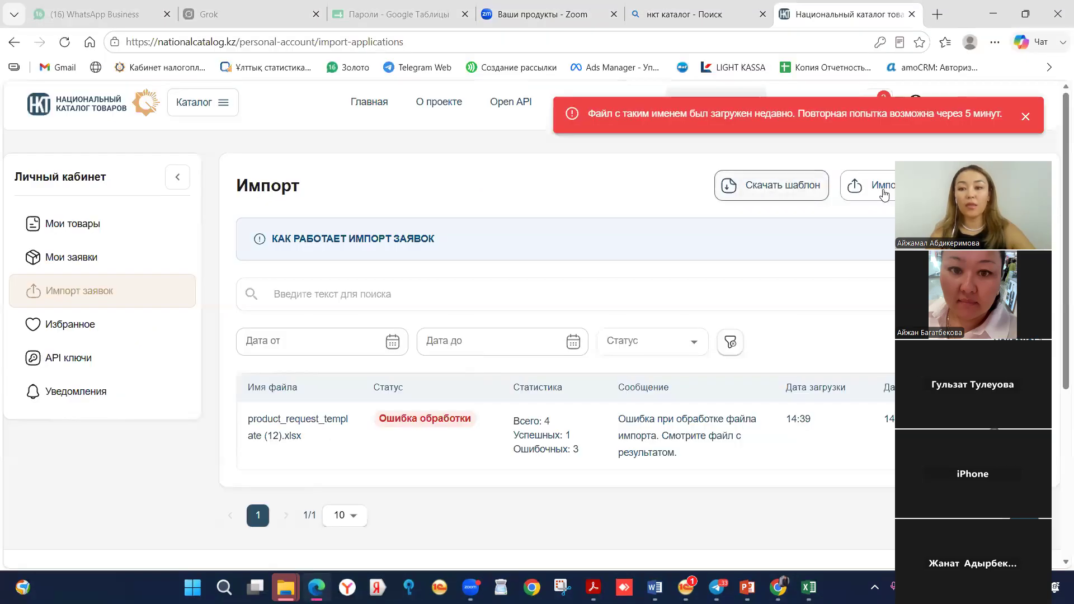
pyautogui.click(855, 198)
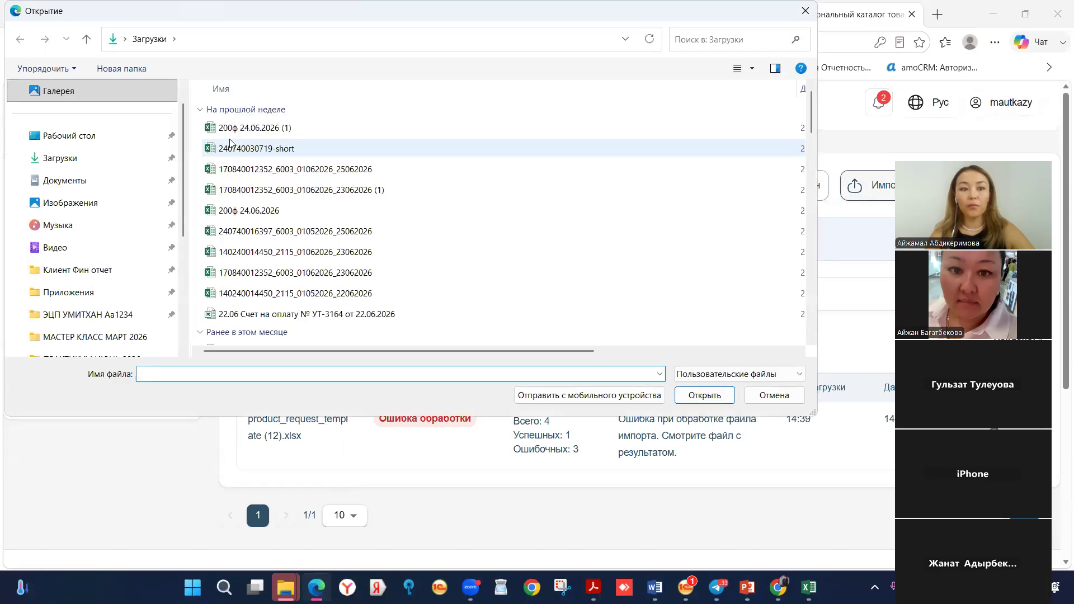
pyautogui.doubleClick(272, 129)
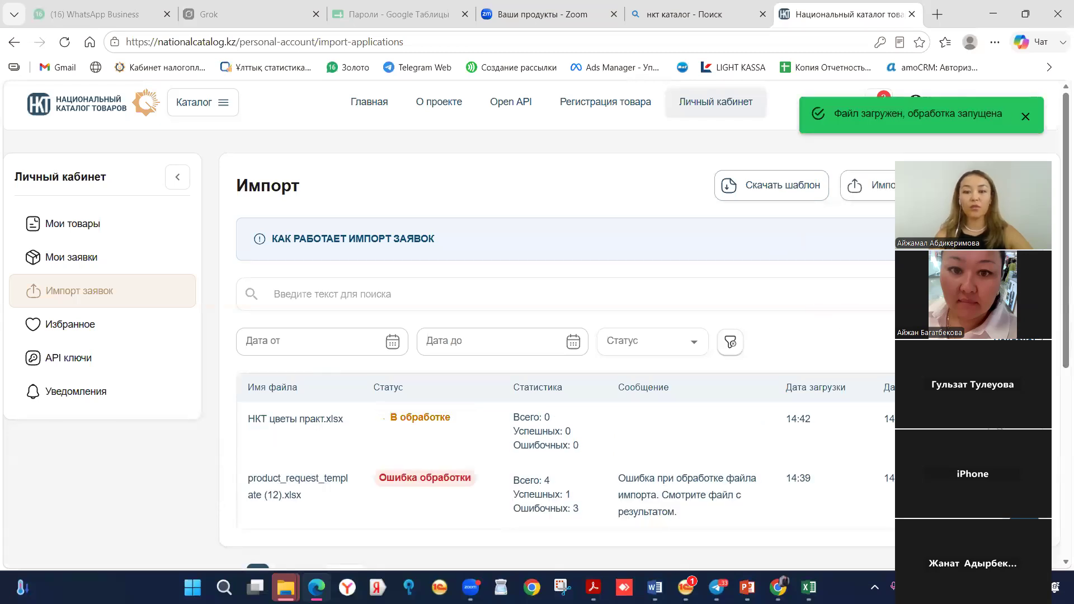
pyautogui.scroll(-1, 560, 336)
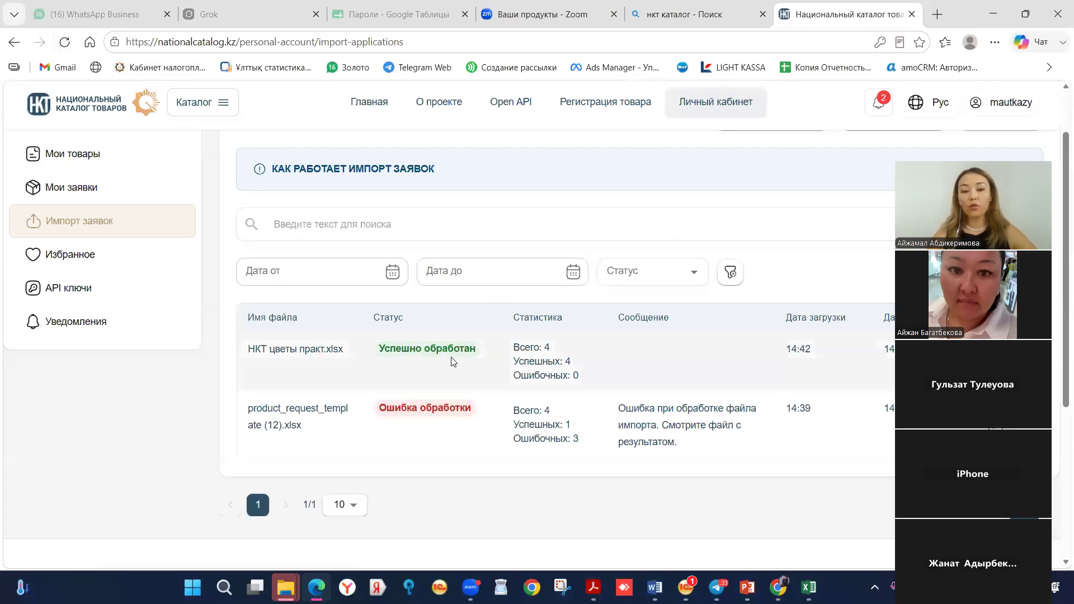
# Step: Open and refresh the "Мои товары" page, and open "Мои заявки" to check the imported flower requests
pyautogui.scroll(1, 147, 231)
pyautogui.click(109, 222)
pyautogui.click(64, 43)
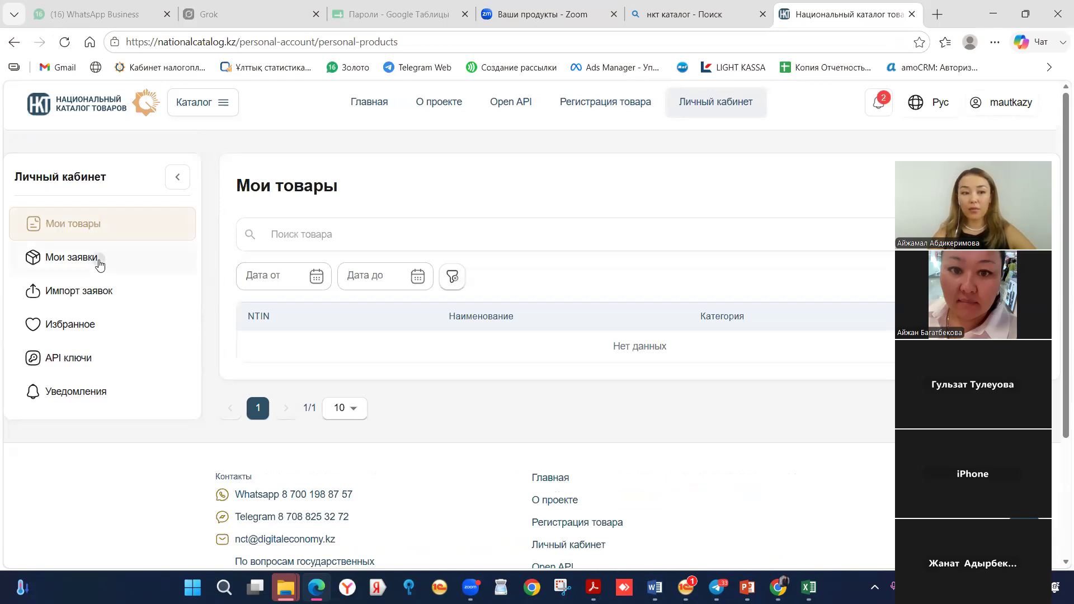
pyautogui.click(99, 260)
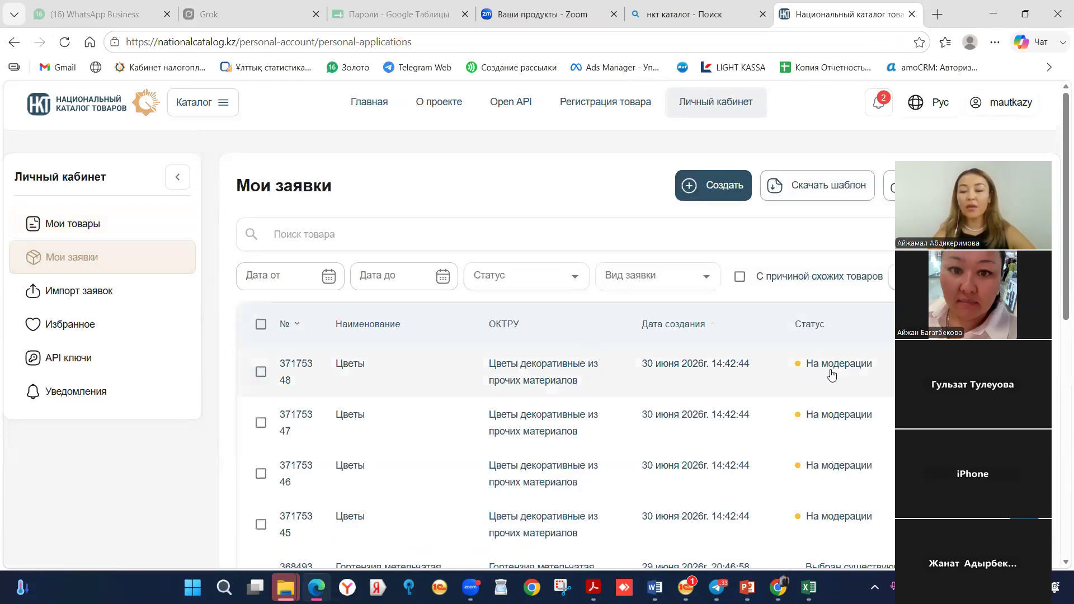
# Step: Review the statuses of the imported flower requests in "Мои заявки", reloading the page to check for changes
pyautogui.scroll(-2, 828, 369)
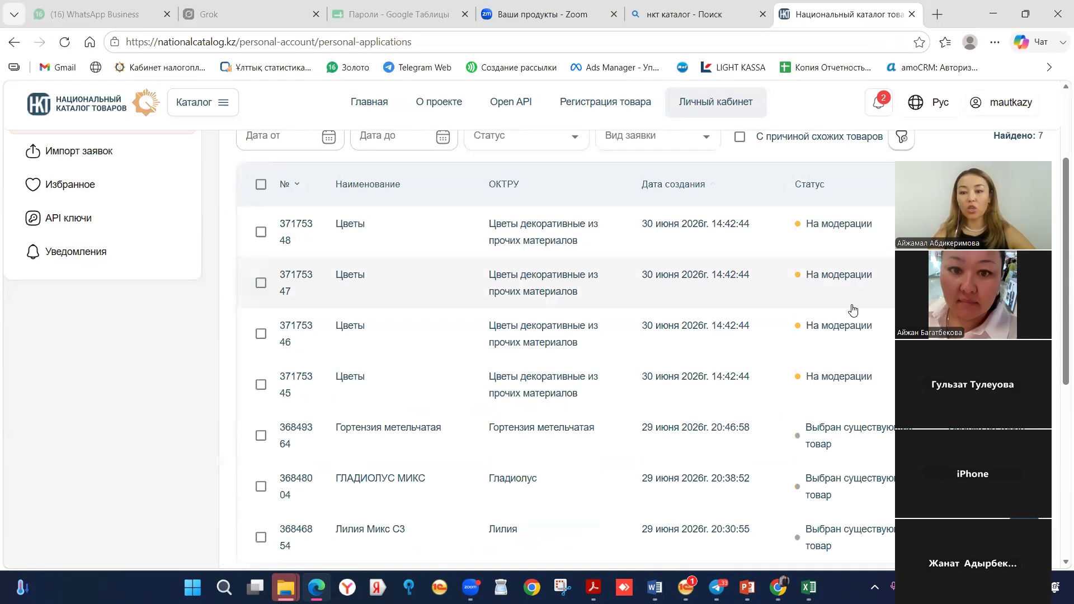
pyautogui.scroll(3, 851, 307)
pyautogui.scroll(-3, 824, 312)
pyautogui.scroll(3, 825, 312)
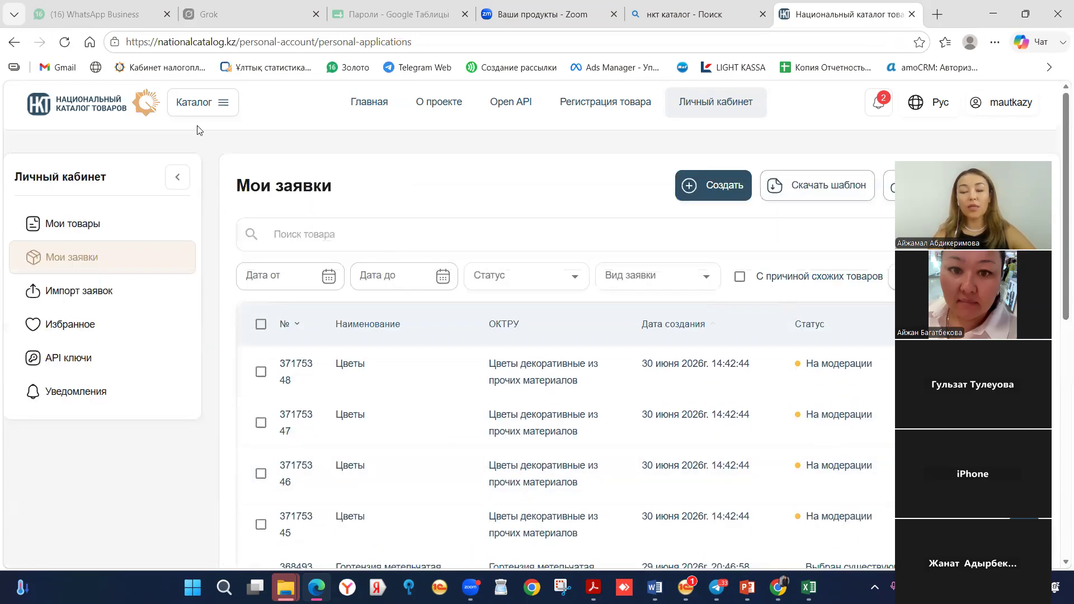
pyautogui.click(63, 45)
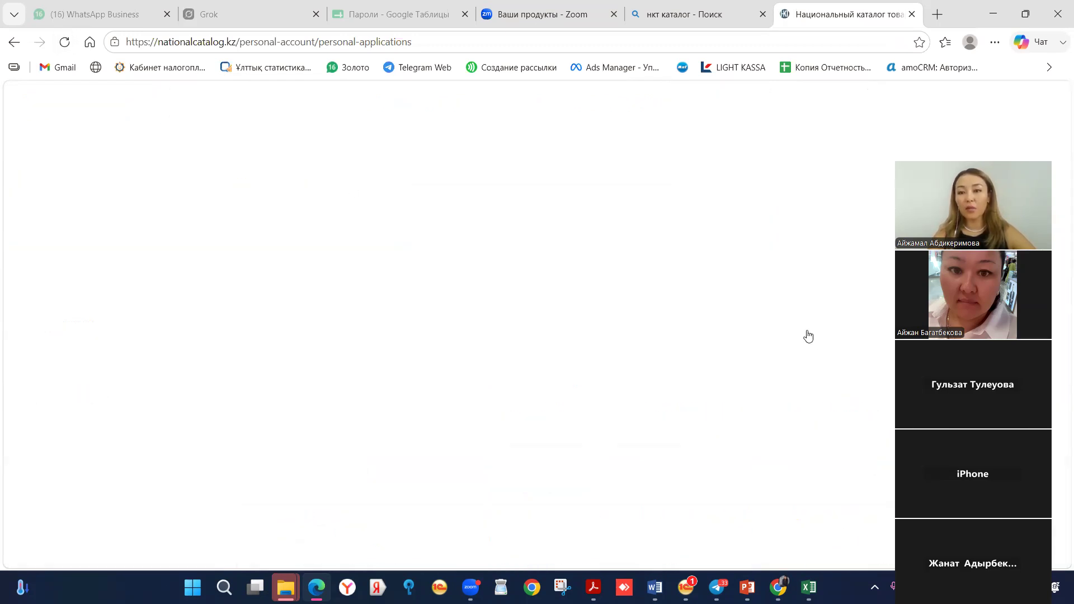
pyautogui.scroll(-2, 820, 371)
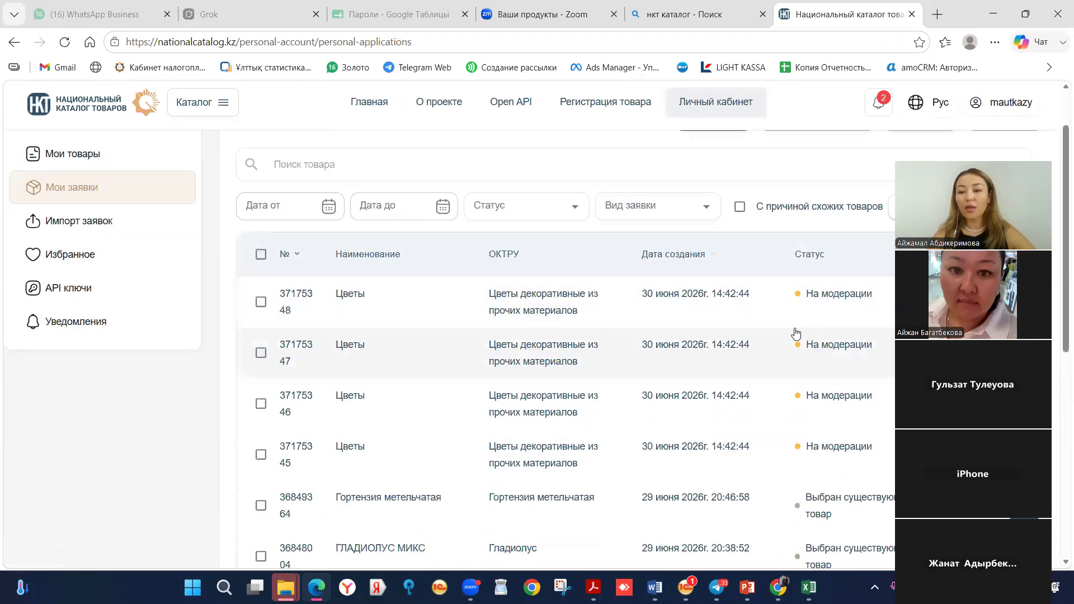
pyautogui.scroll(-1, 853, 372)
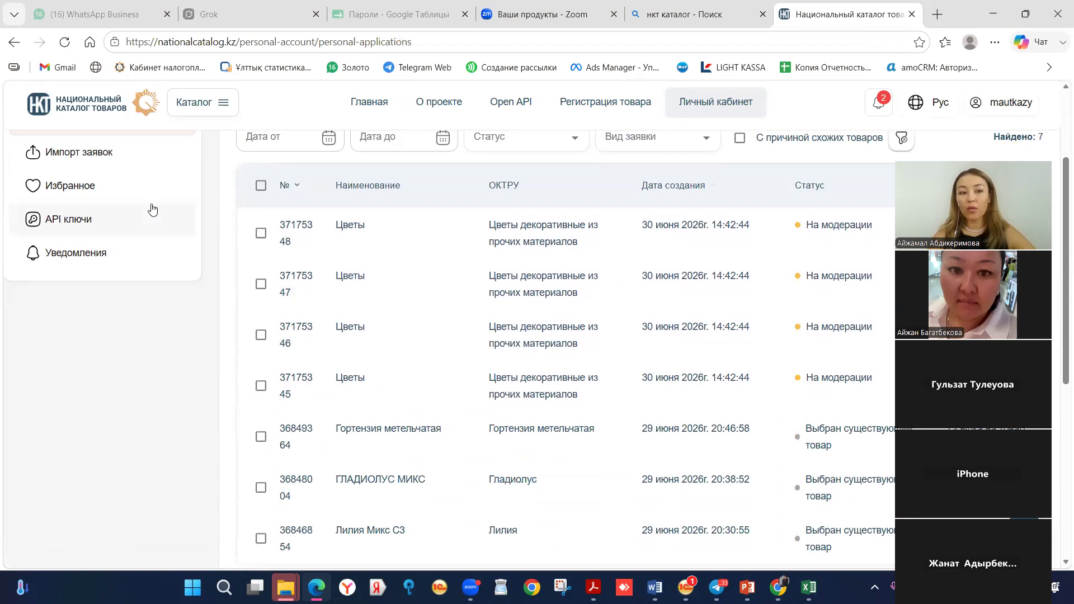
# Step: Open "Мои товары" to check for the flower products, and move the floating Zoom participant videos higher up
pyautogui.scroll(2, 129, 220)
pyautogui.click(96, 234)
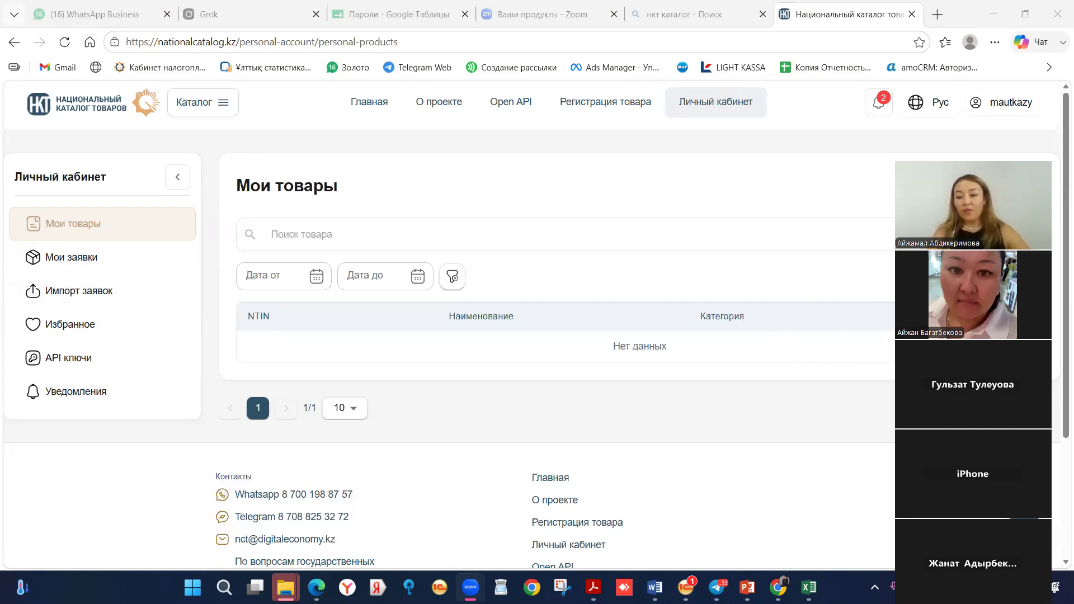
pyautogui.moveTo(1012, 158); pyautogui.dragTo(1030, 23)
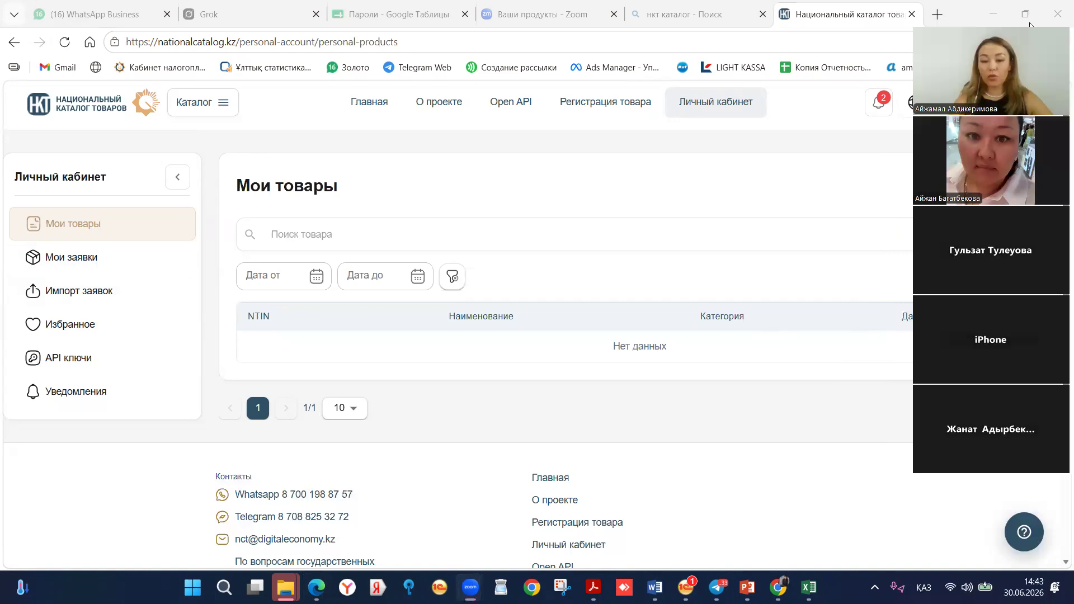